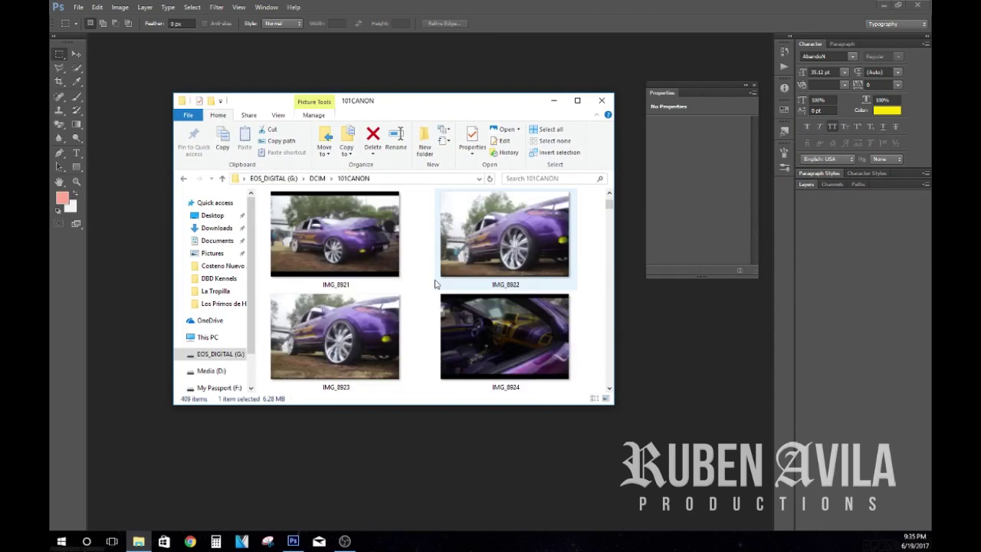
Open the pink car photo, duplicate the background and convert the copy to a Smart Object.
scroll(434, 280, down, 3)
click(325, 325)
double_click(325, 325)
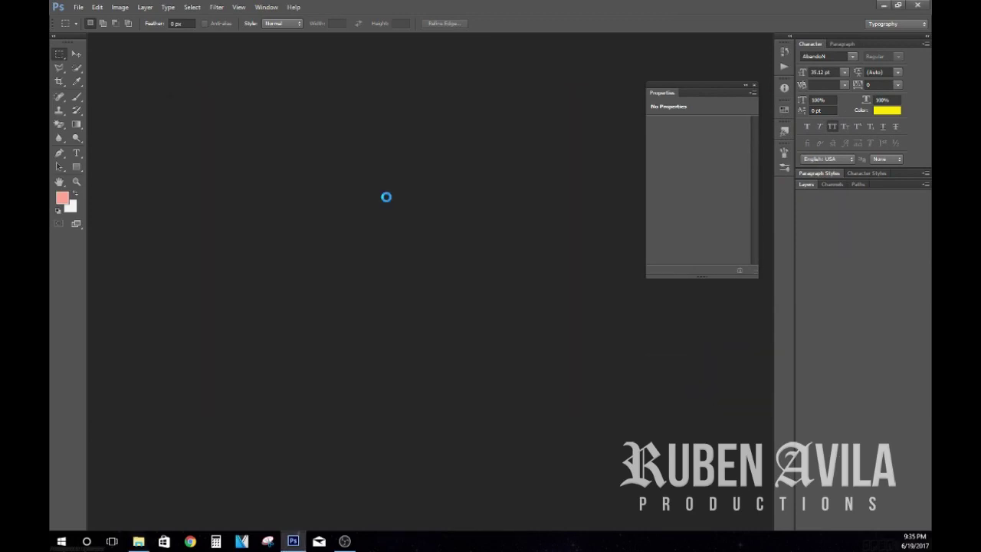
key(ctrl+j)
right_click(866, 244)
click(835, 234)
Apply a Shadows/Highlights smart filter to the copy with Shadows at 31.
click(120, 7)
click(315, 206)
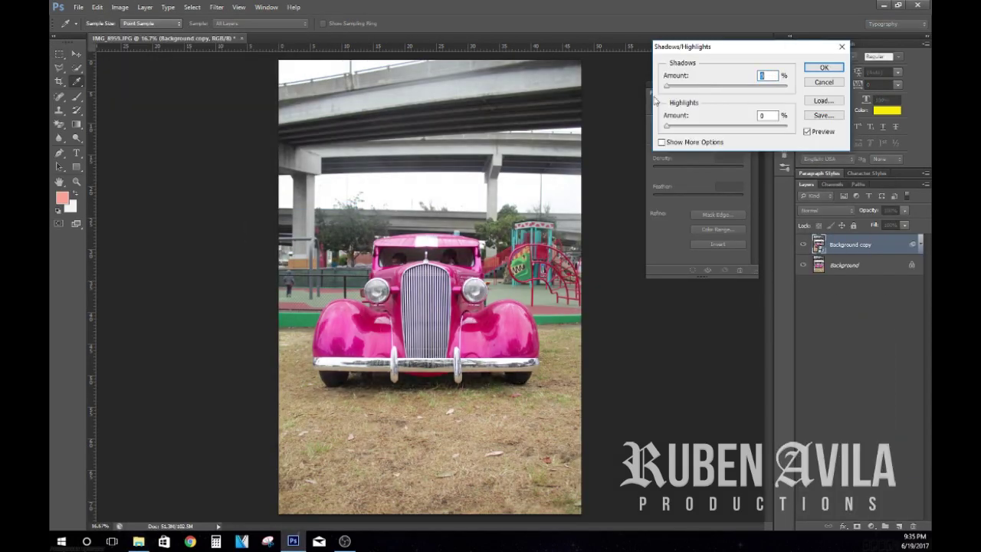
drag(707, 86, 703, 85)
drag(668, 127, 679, 131)
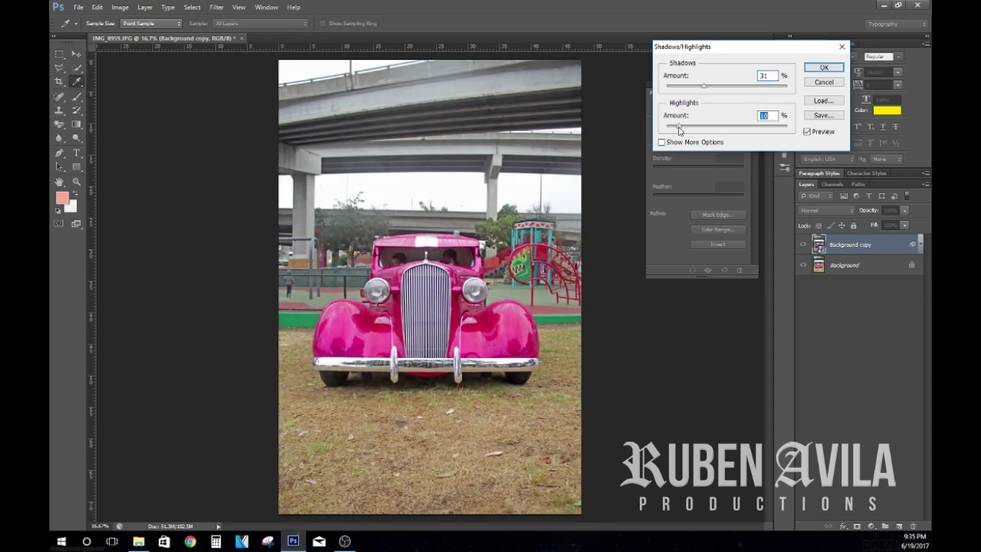
key(Return)
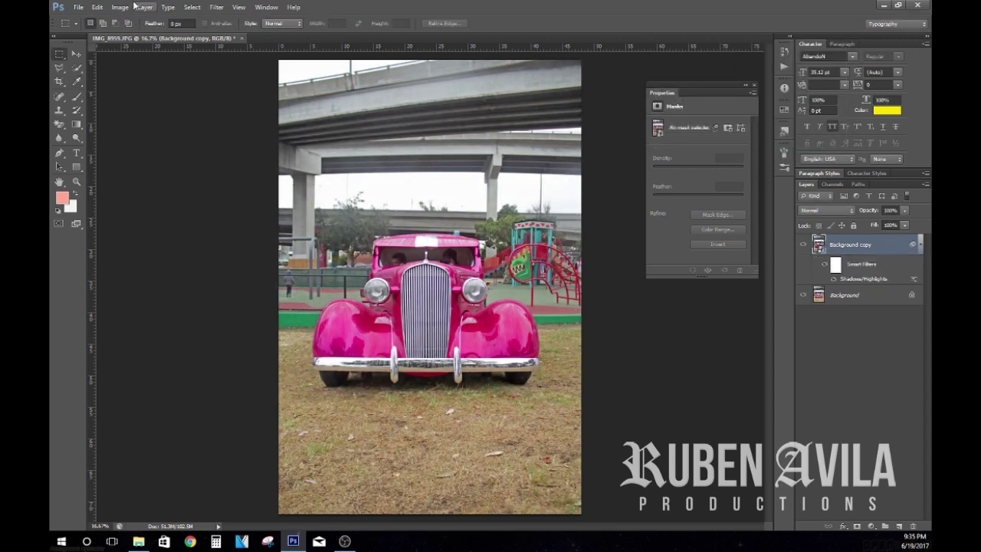
Add a Levels and a Curves adjustment layer above the photo.
click(119, 7)
click(278, 108)
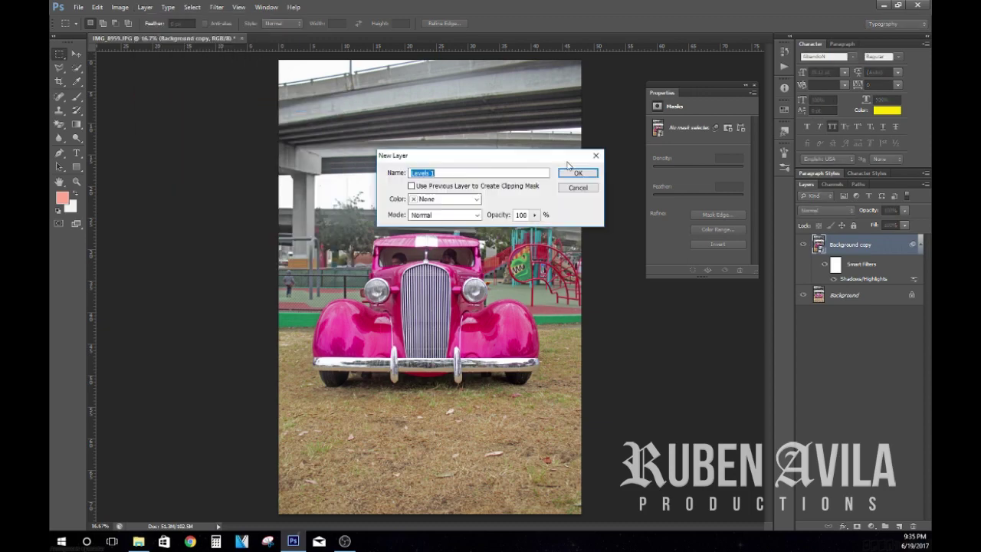
key(Return)
click(145, 7)
click(280, 118)
key(Return)
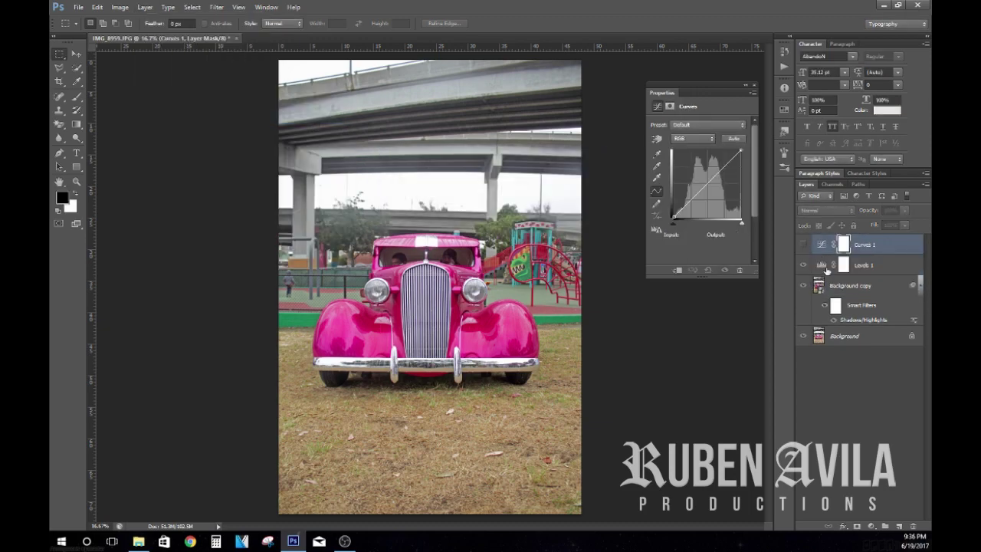
Darken shadows with the Levels black slider and add contrast points to the curve.
click(864, 265)
drag(665, 201, 740, 203)
click(864, 244)
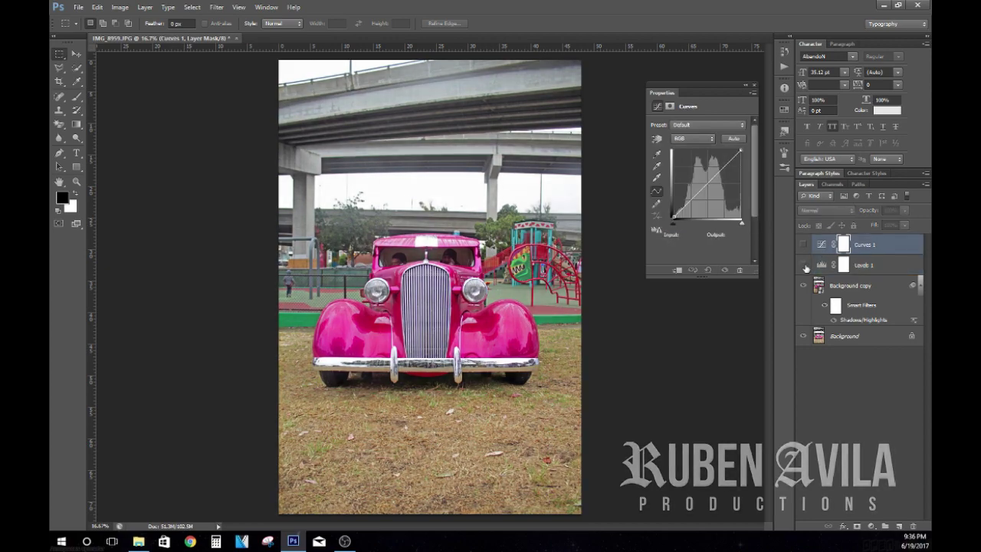
drag(702, 190, 702, 192)
click(727, 163)
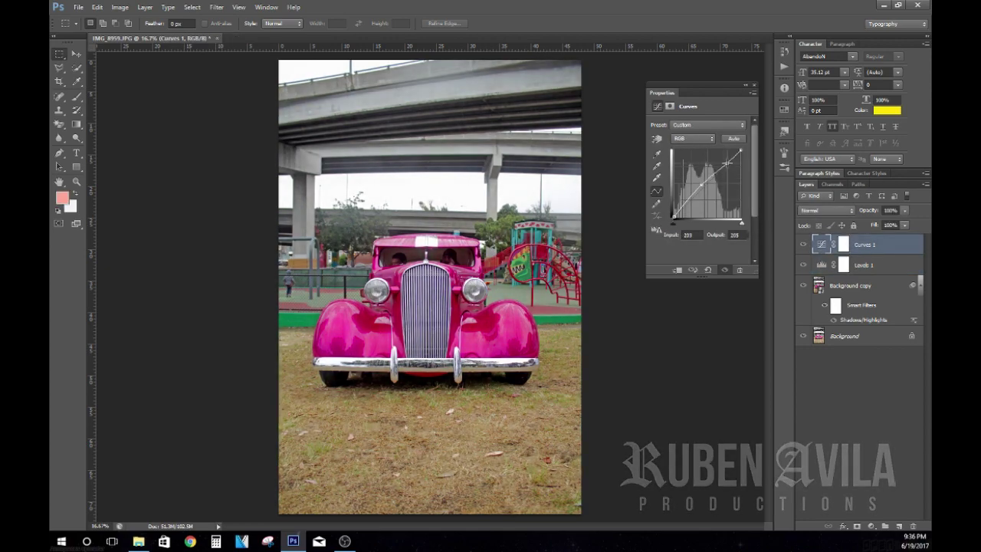
drag(681, 210, 688, 203)
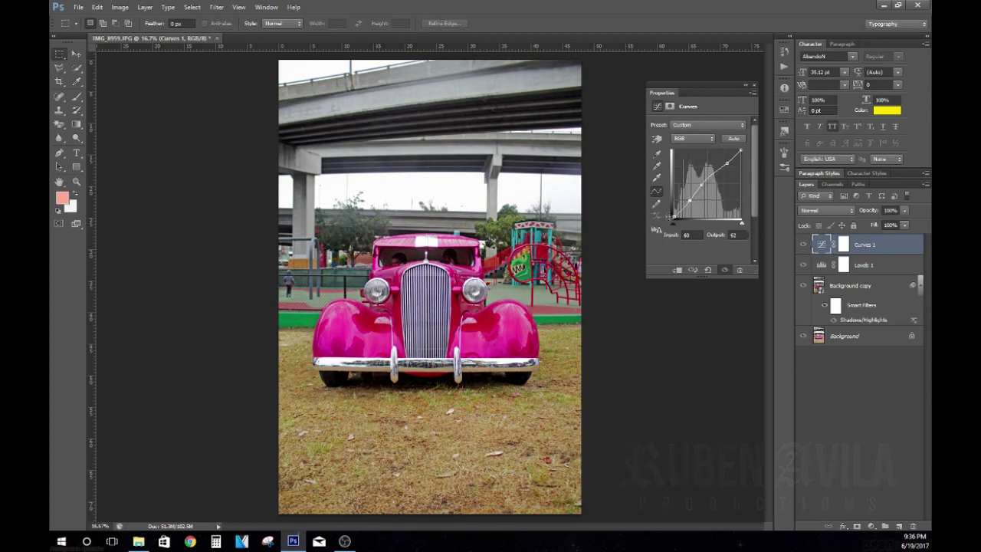
click(673, 218)
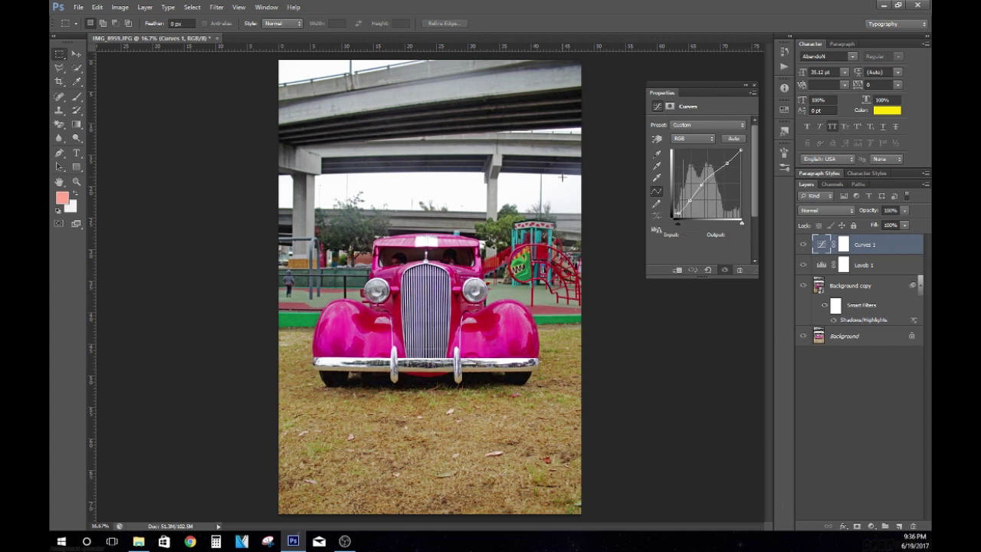
click(75, 166)
Draw a rectangle covering the whole photo and fill it navy.
drag(278, 60, 581, 514)
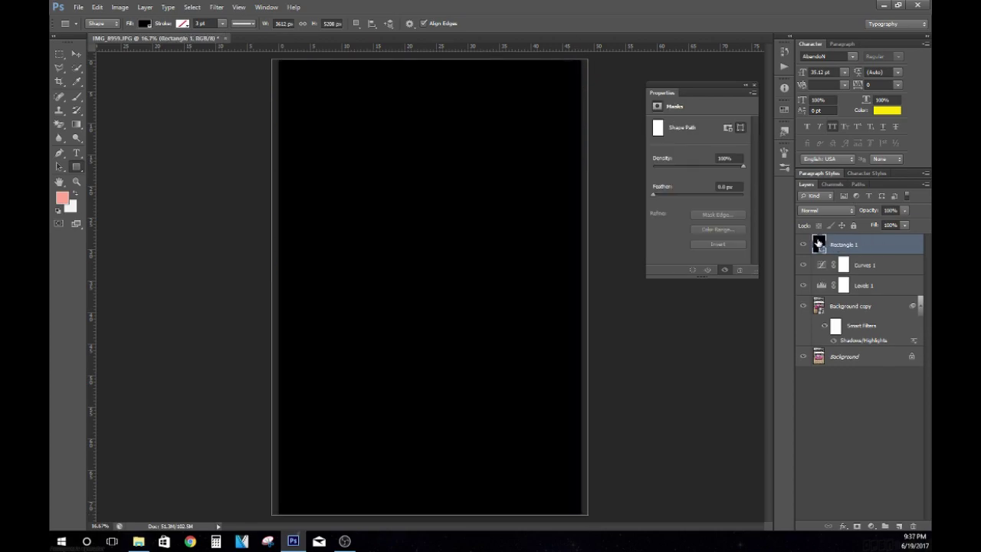
double_click(818, 244)
click(729, 79)
click(815, 91)
click(744, 120)
Set the navy rectangle's blend mode to Linear Light, after trying Multiply.
click(918, 40)
click(825, 210)
click(814, 246)
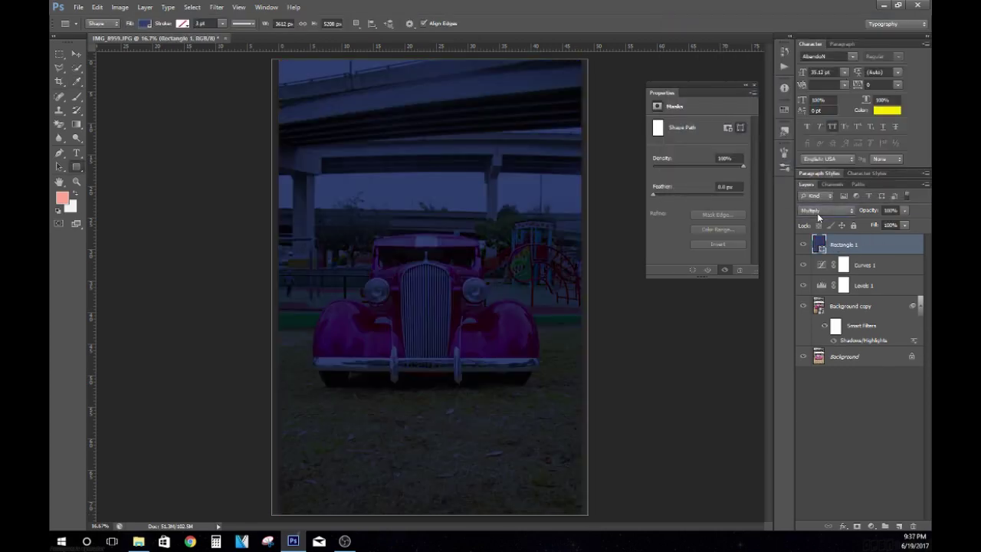
scroll(817, 213, down, 2)
scroll(817, 213, down, 4)
scroll(817, 213, down, 2)
scroll(817, 213, down, 1)
scroll(817, 213, down, 1)
scroll(817, 213, up, 1)
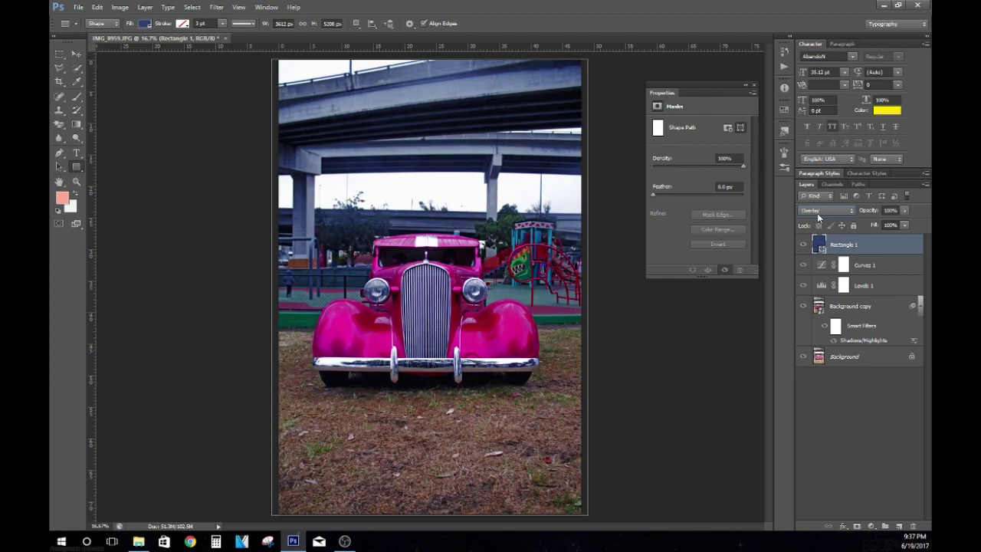
scroll(817, 213, down, 2)
scroll(816, 213, down, 1)
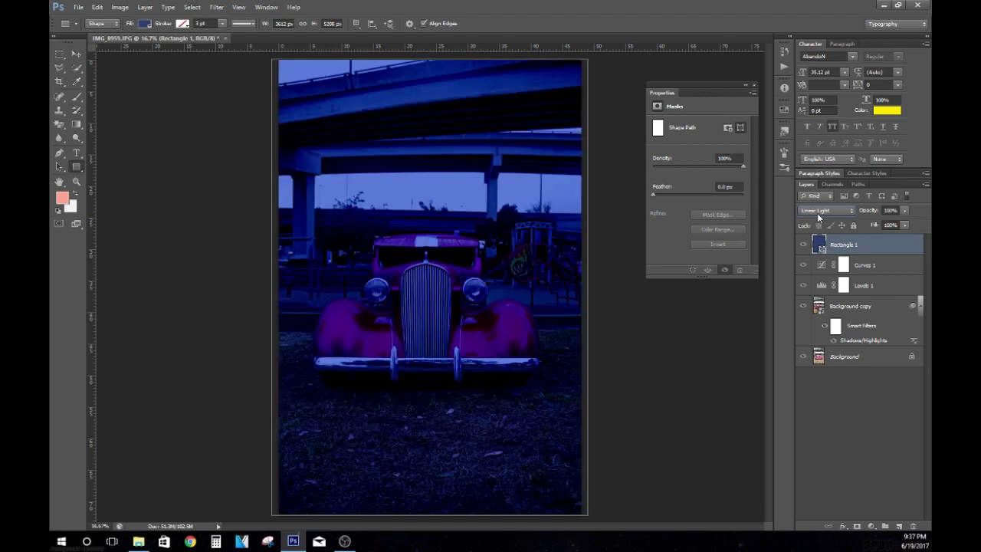
scroll(817, 213, down, 2)
scroll(817, 213, down, 1)
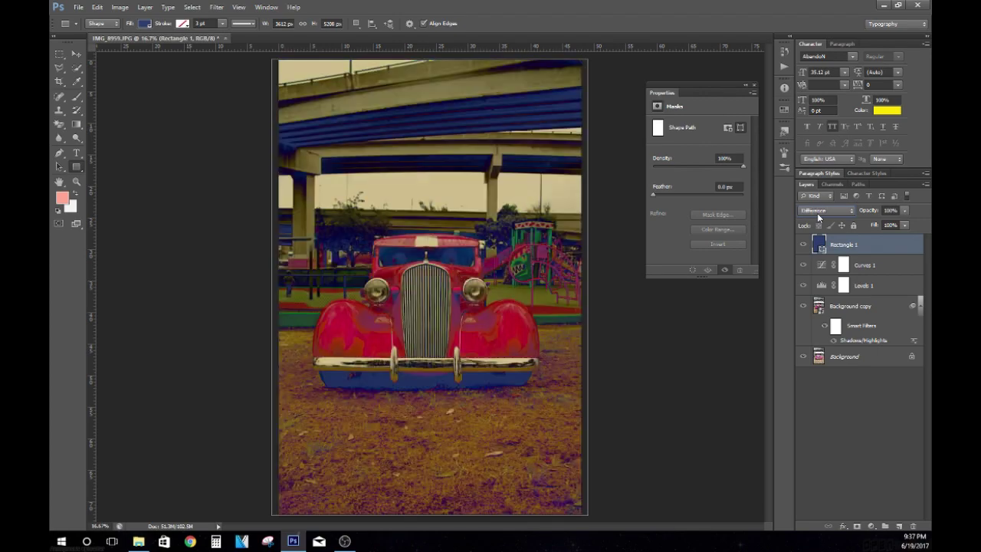
scroll(817, 213, down, 3)
scroll(817, 213, down, 1)
scroll(816, 213, down, 2)
scroll(817, 213, down, 1)
click(817, 213)
click(820, 385)
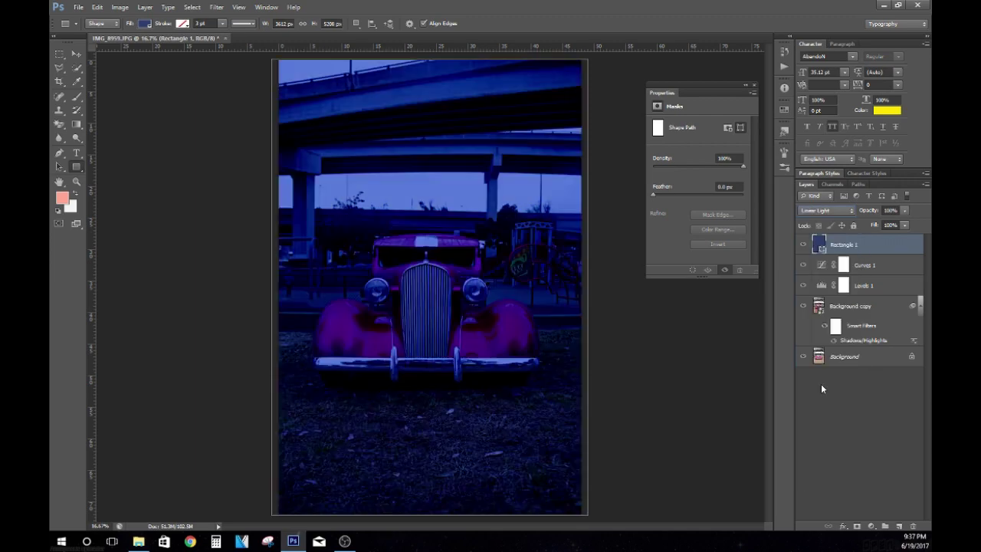
Duplicate the Curves, Levels and Background copy layers and merge them into a masked smart object.
click(873, 308)
shift+click(864, 264)
key(ctrl+j)
right_click(873, 268)
click(852, 232)
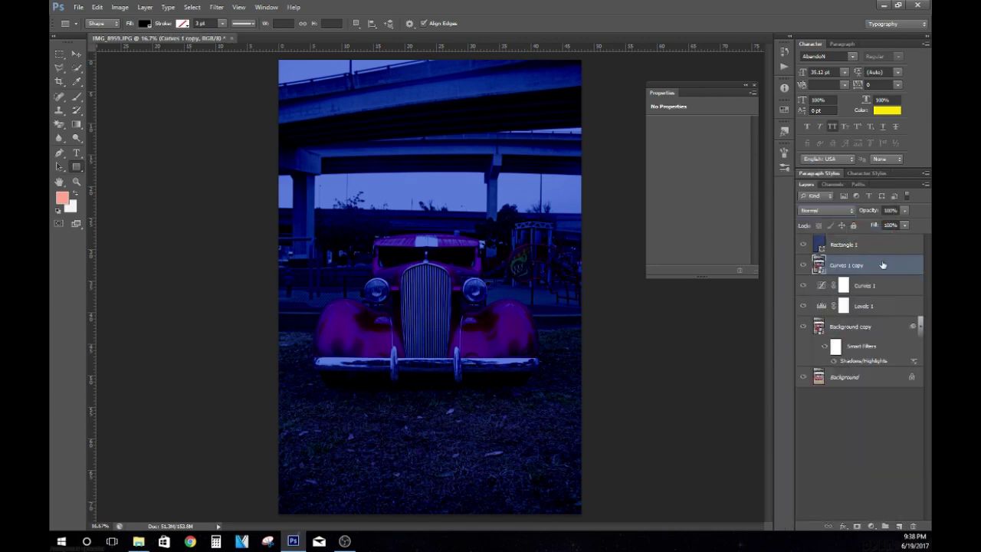
click(838, 244)
Select the car's grille, body, bumper, tire and right fender with Quick Selection.
click(76, 68)
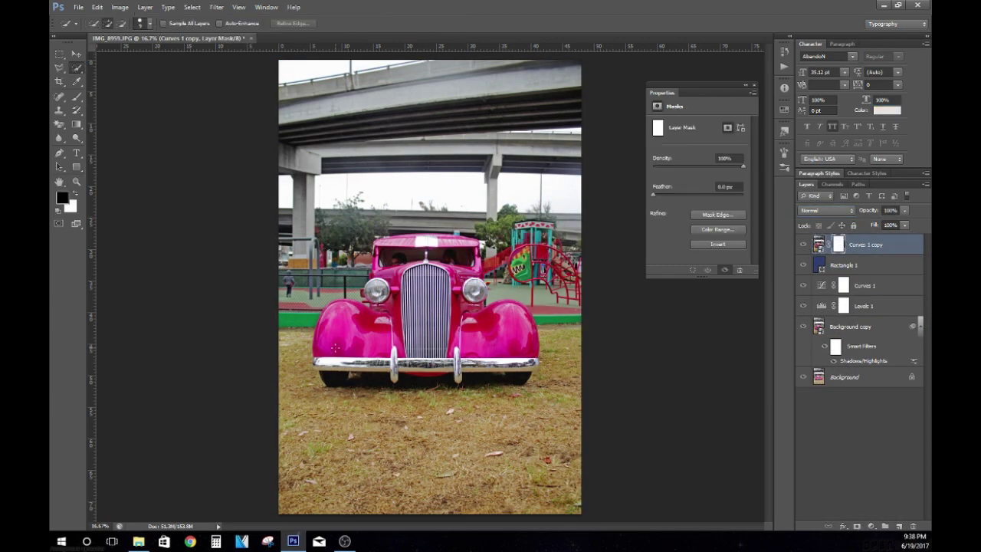
drag(425, 337, 441, 307)
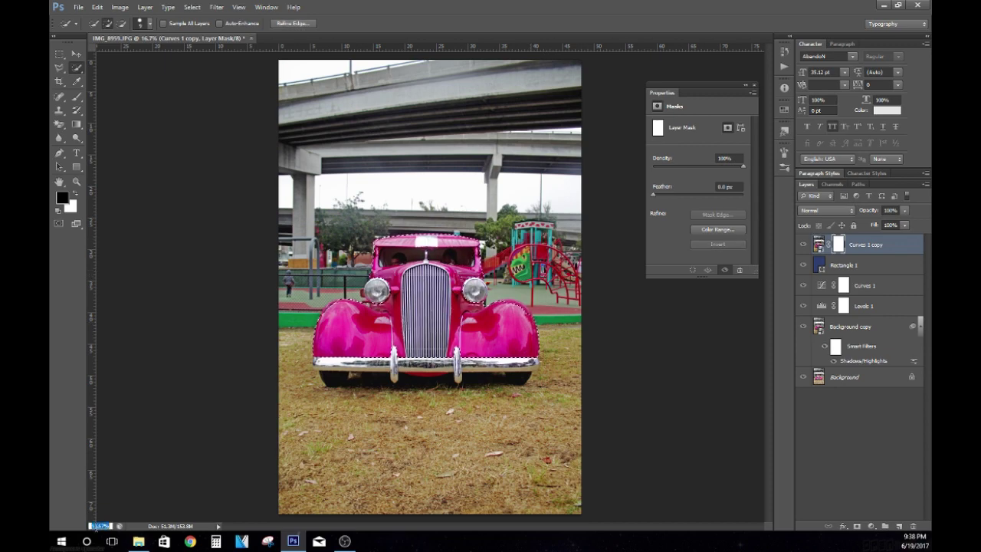
key(ctrl+plus)
click(140, 23)
click(228, 303)
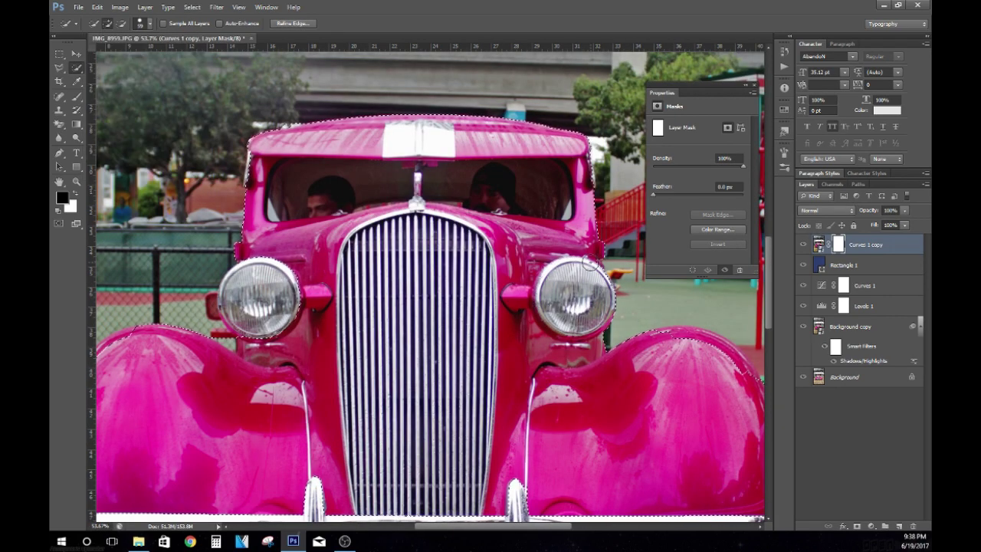
scroll(228, 304, down, 2)
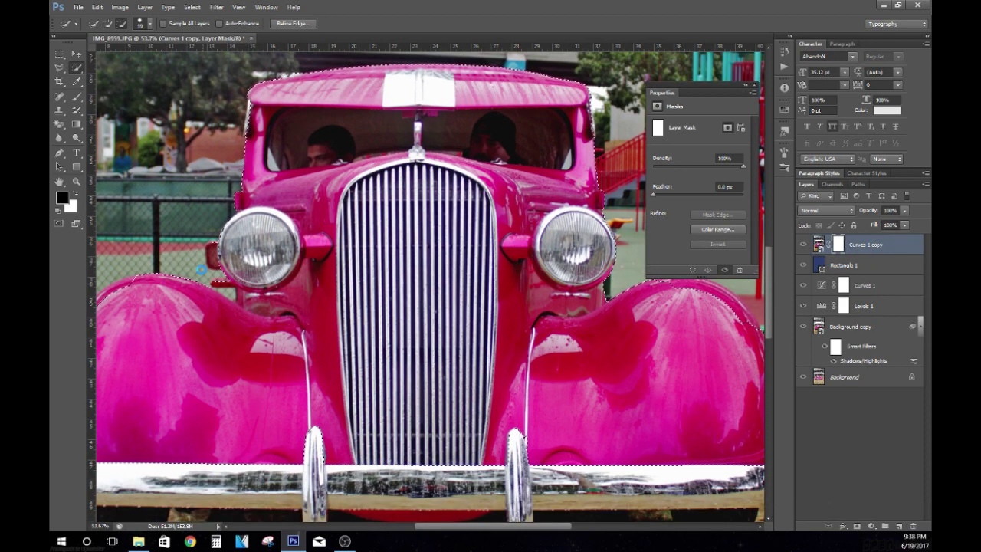
drag(216, 278, 320, 159)
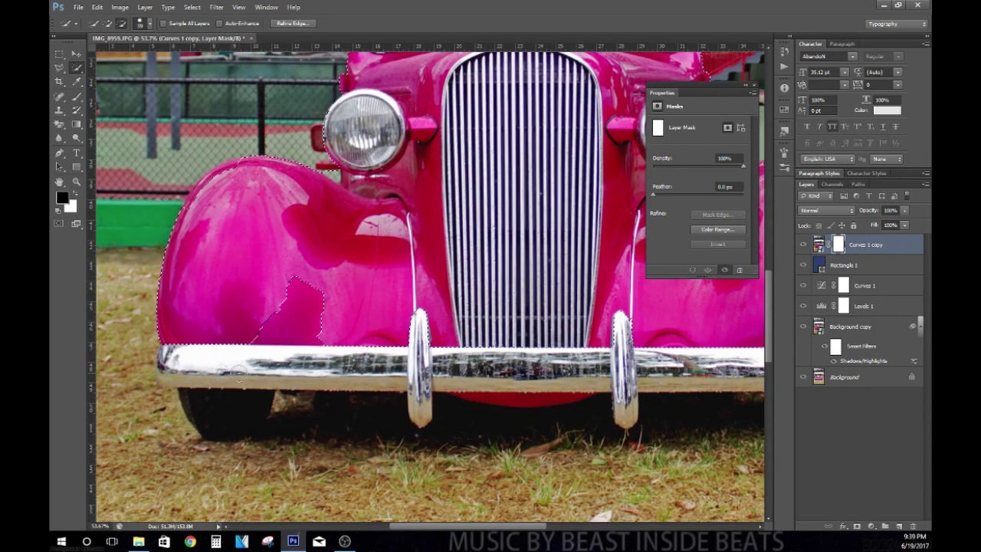
mouse_move(173, 371)
mouse_down()
mouse_move(622, 381)
mouse_move(392, 381)
mouse_up()
drag(429, 452, 644, 360)
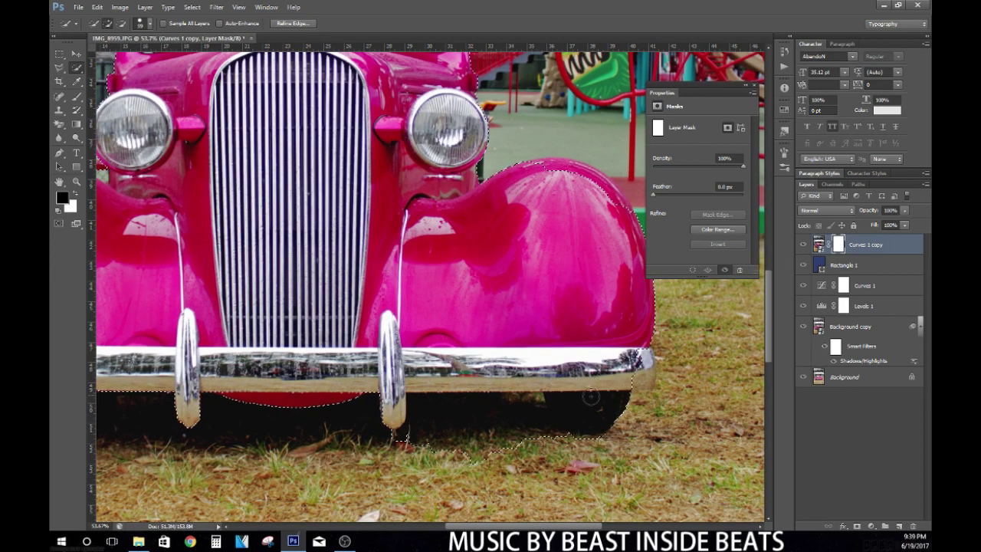
scroll(643, 360, up, 1)
scroll(643, 361, up, 3)
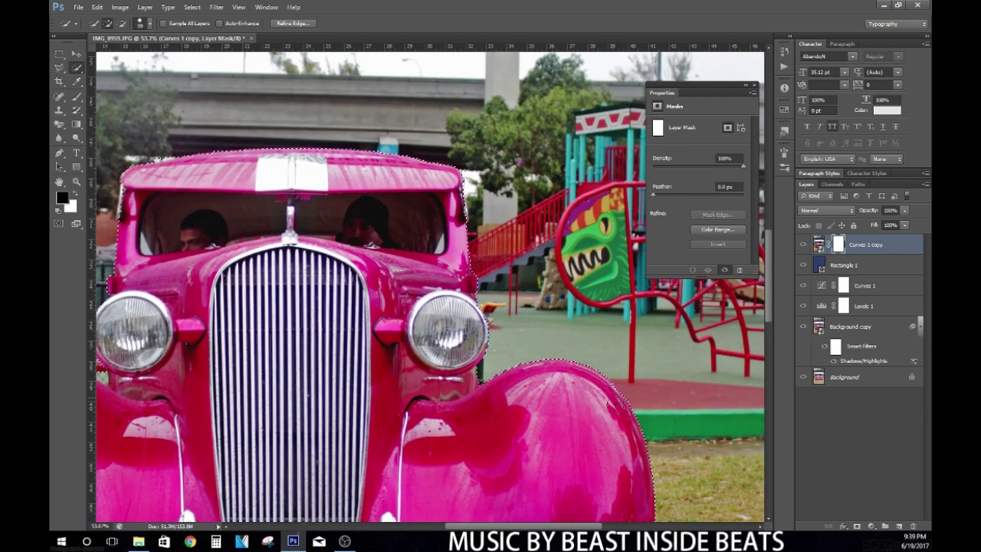
scroll(430, 287, down, 2)
scroll(429, 287, down, 2)
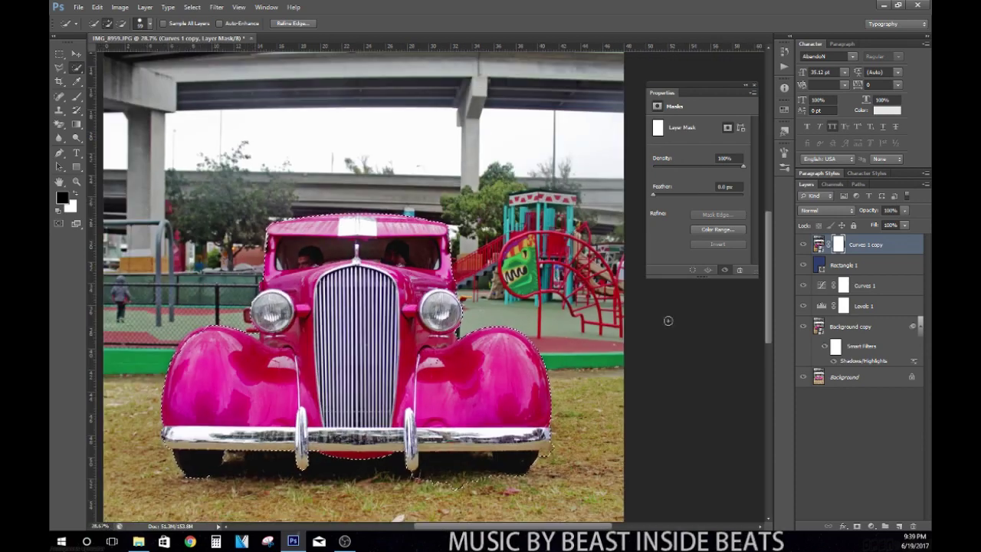
Replace the old mask with a Refine Edge car mask on Curves 1 copy, then duplicate it.
right_click(838, 246)
click(881, 270)
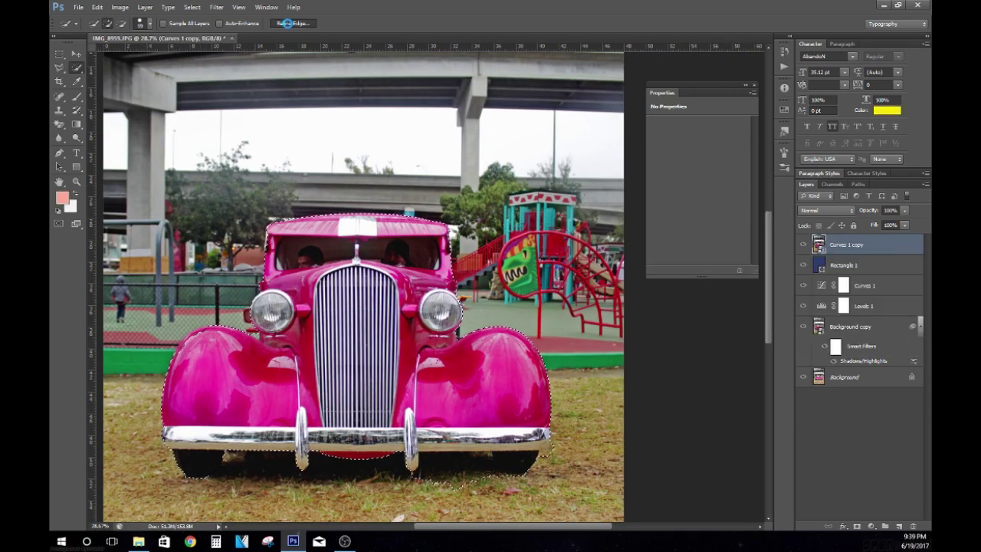
click(292, 23)
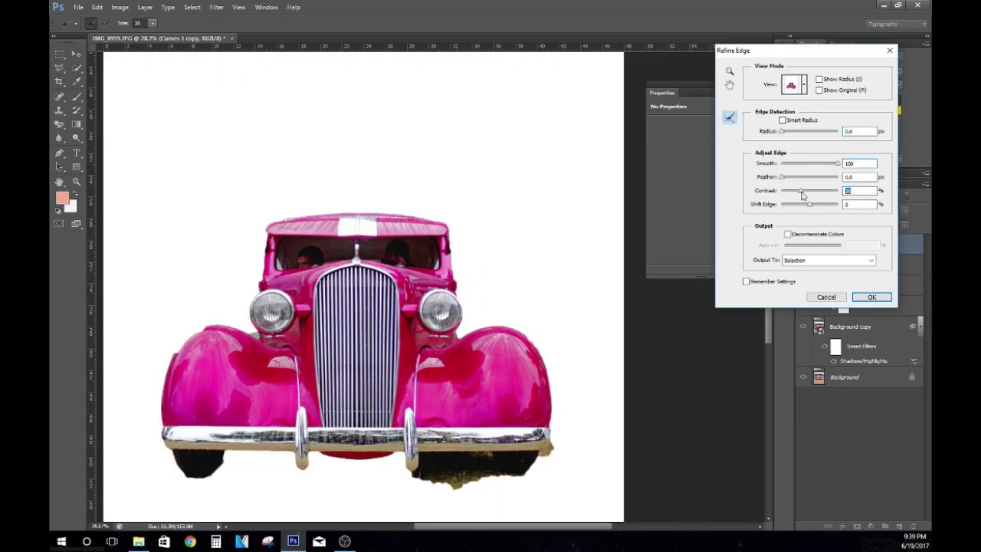
click(871, 296)
click(856, 527)
click(881, 267)
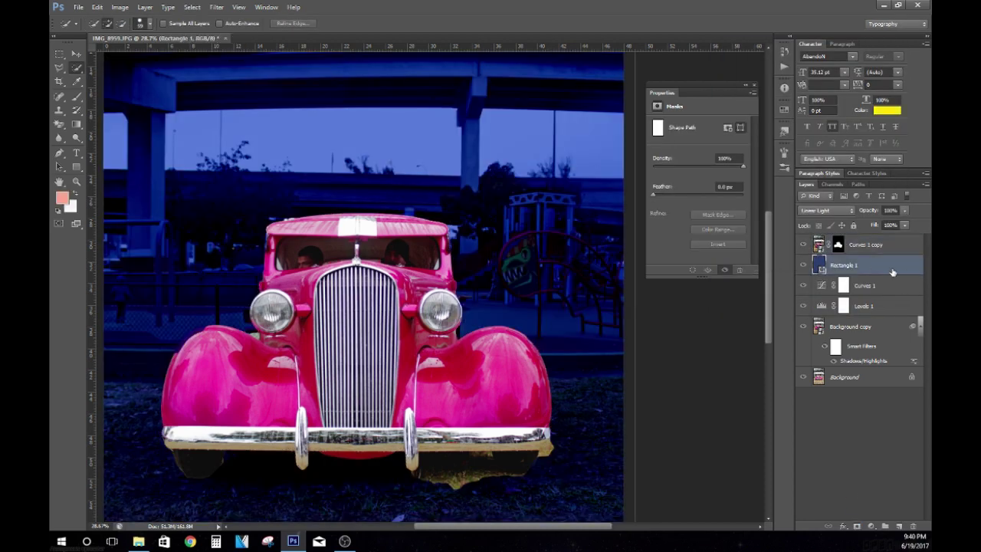
click(812, 245)
Duplicate Curves 1 copy and set up a resized brush on its layer mask.
key(ctrl+j)
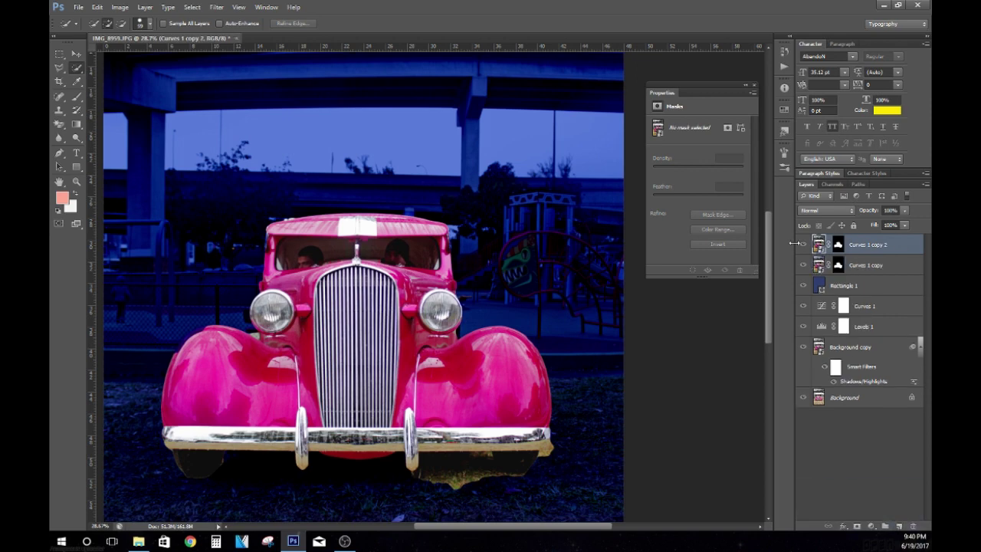
click(837, 245)
key(b)
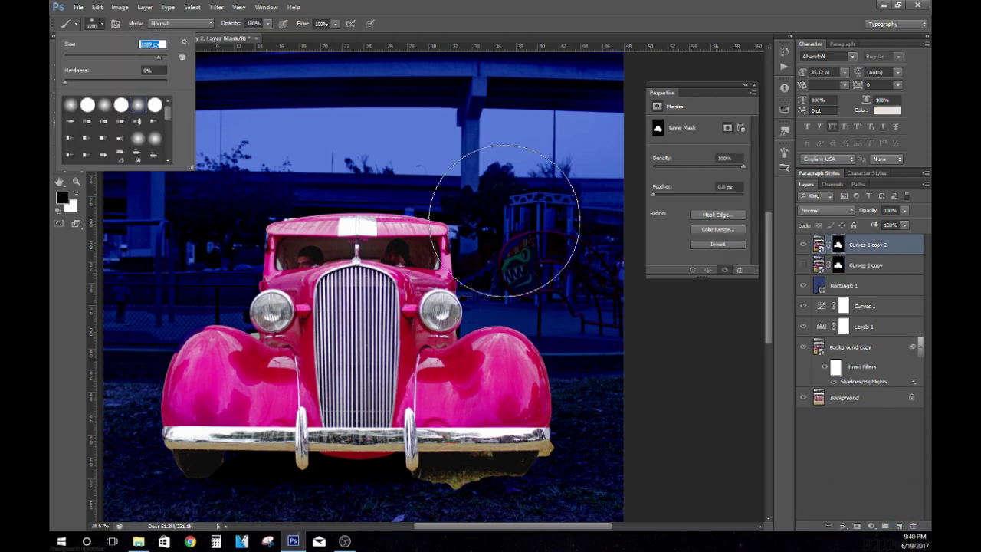
click(102, 24)
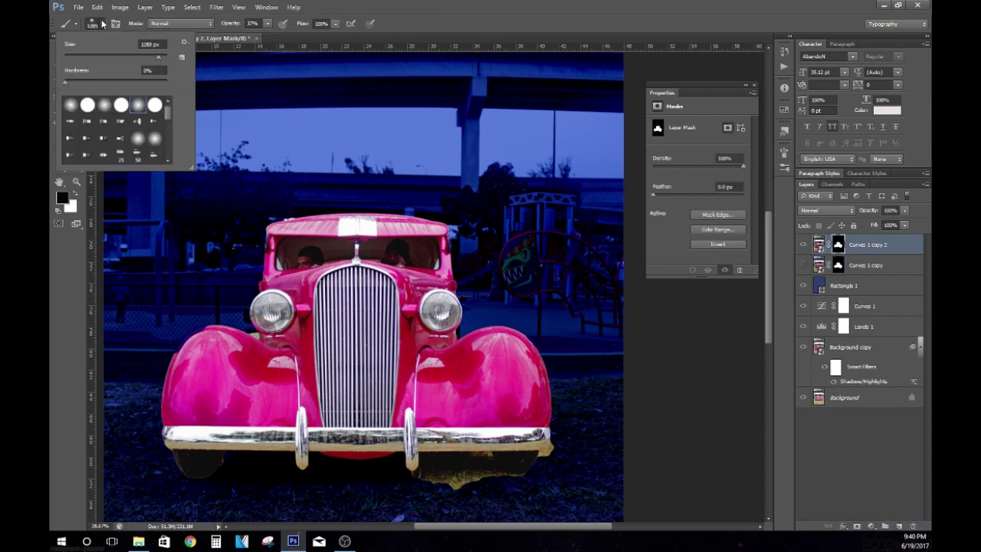
drag(160, 60, 165, 60)
key(Return)
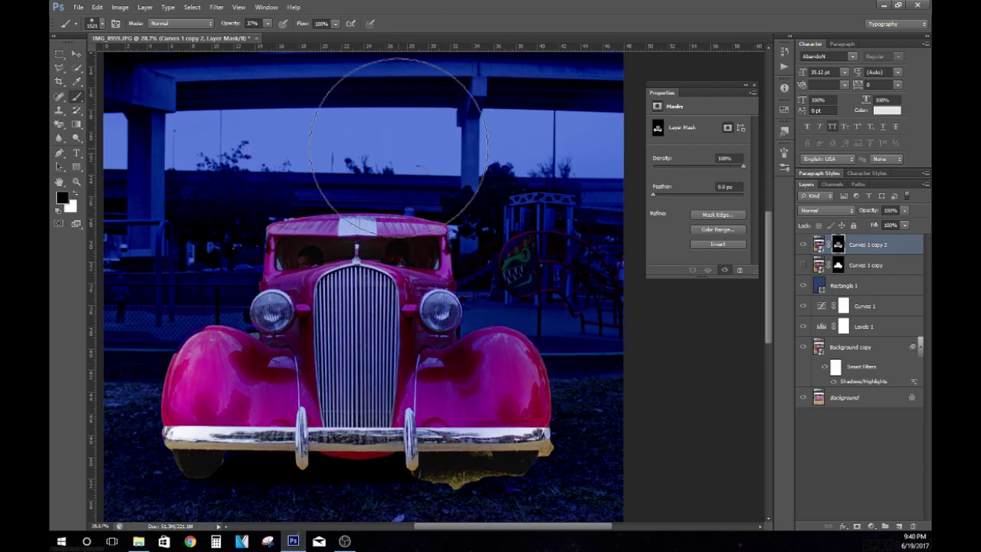
Paint the mask under the front bumper at 360 px, then switch to a 255 px white brush.
drag(455, 527, 439, 527)
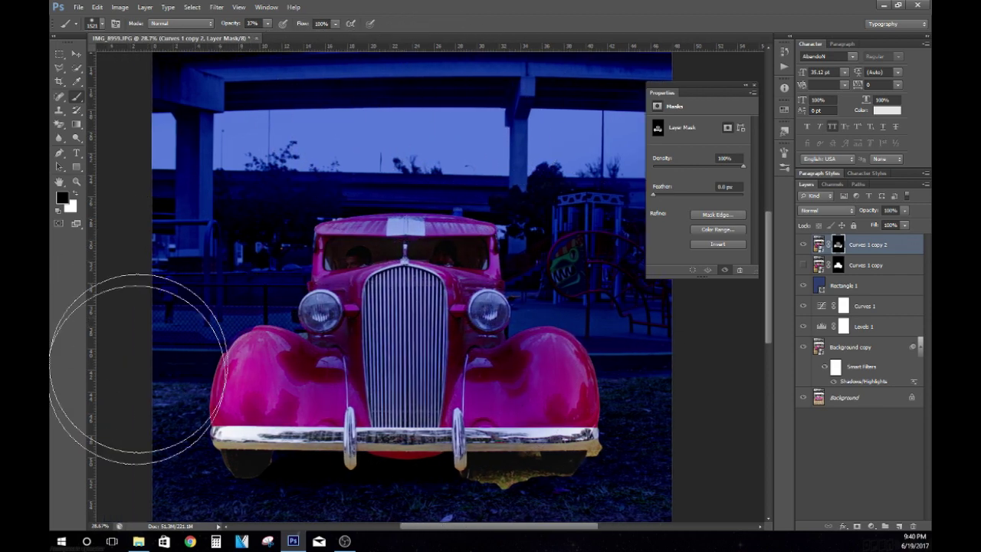
scroll(197, 361, right, 3)
scroll(493, 460, down, 3)
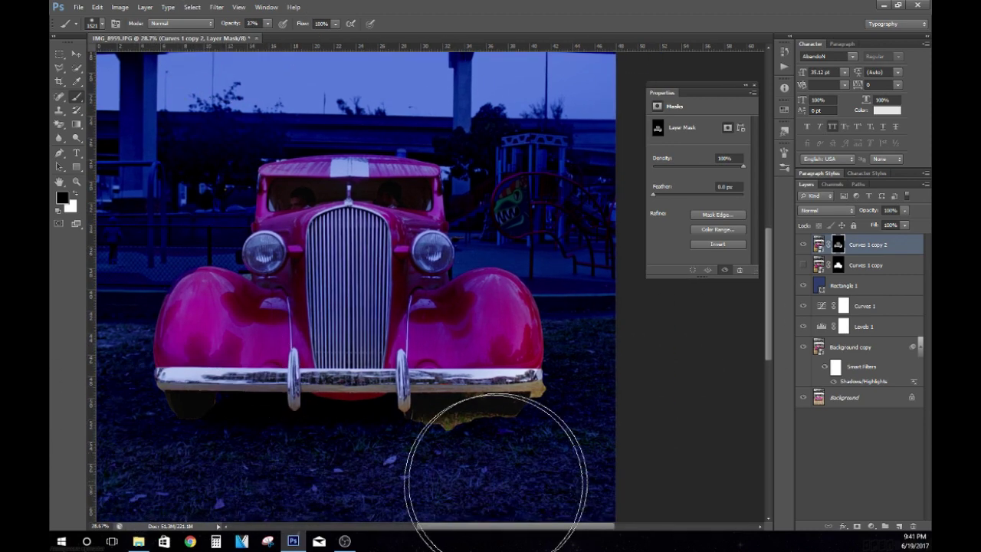
click(92, 23)
click(462, 310)
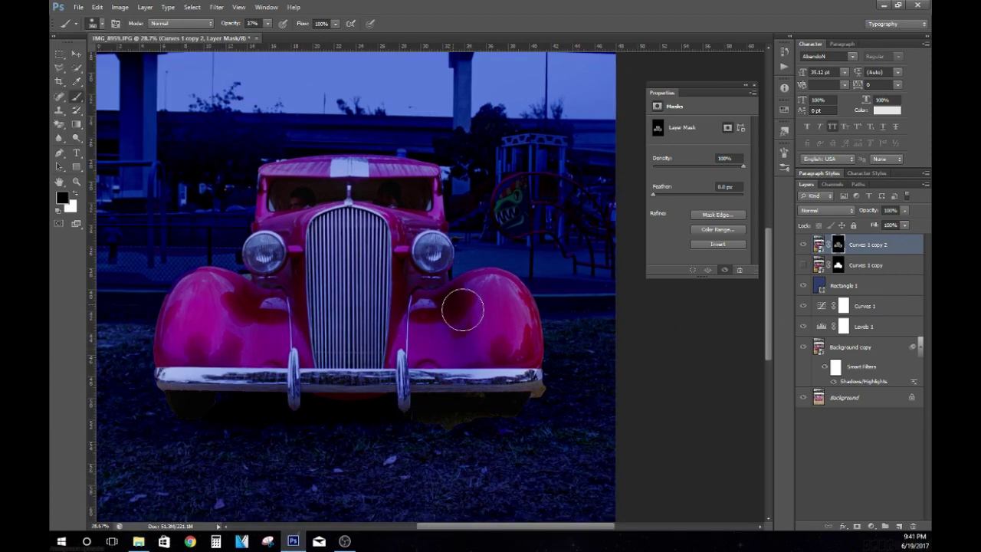
drag(240, 383, 513, 425)
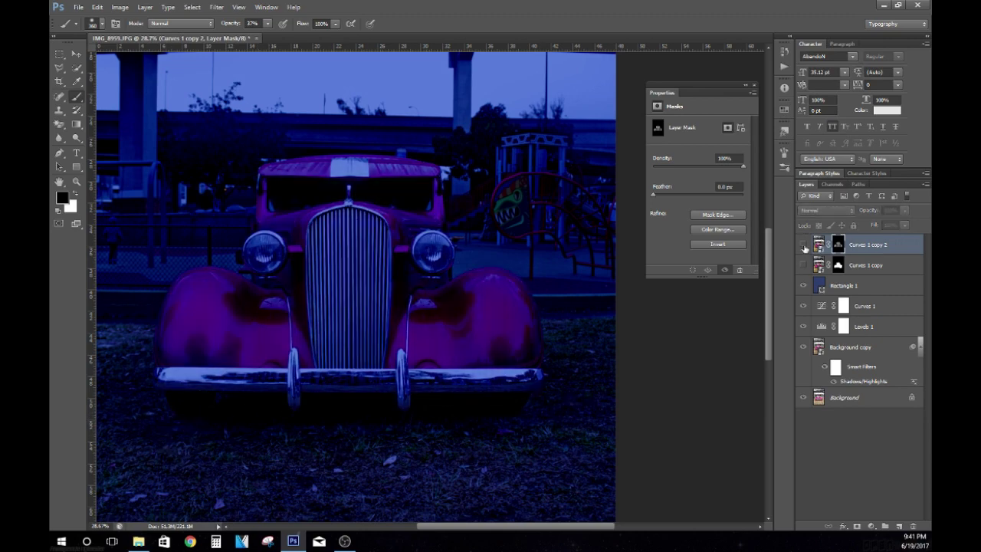
scroll(657, 305, up, 1)
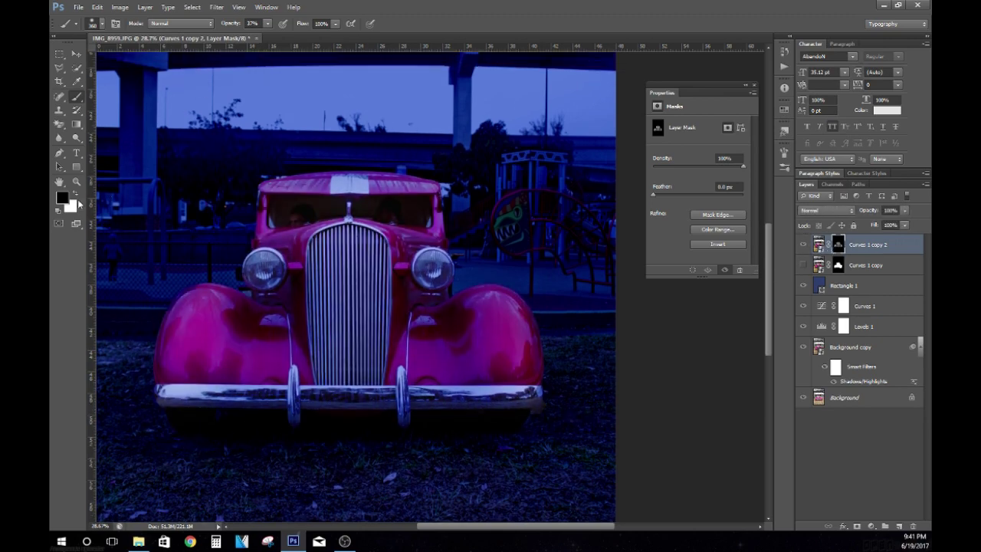
right_click(134, 57)
drag(157, 49, 142, 49)
key(Return)
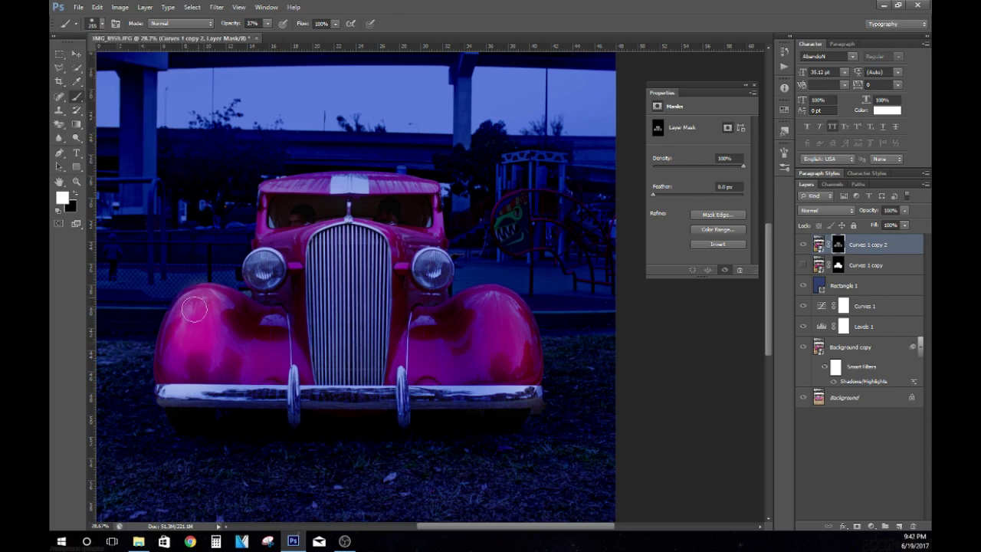
Paint white over the fenders, bumper, hood, roof and grille so they glow.
drag(508, 341, 487, 308)
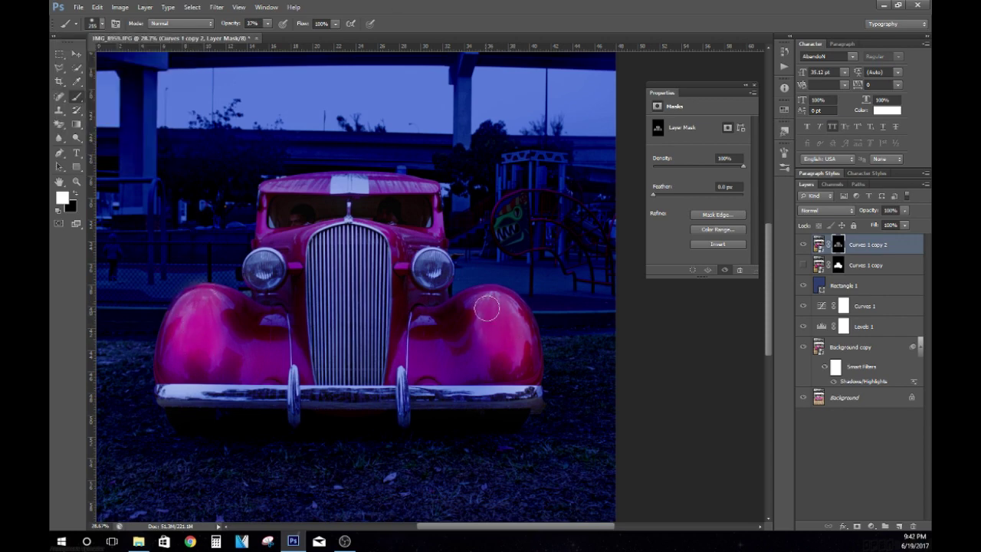
mouse_move(173, 397)
mouse_down()
mouse_move(440, 378)
mouse_move(530, 397)
mouse_up()
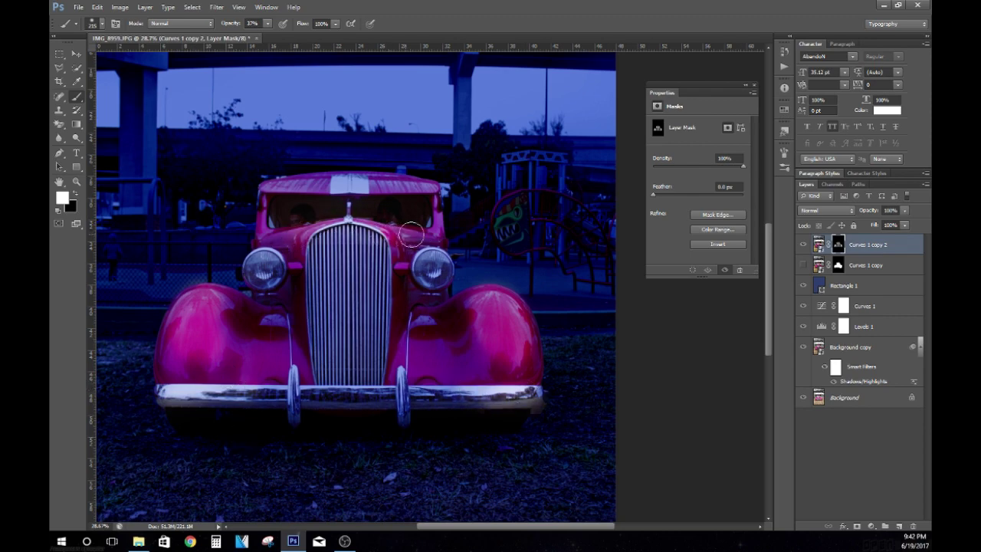
drag(296, 230, 424, 219)
scroll(358, 391, up, 2)
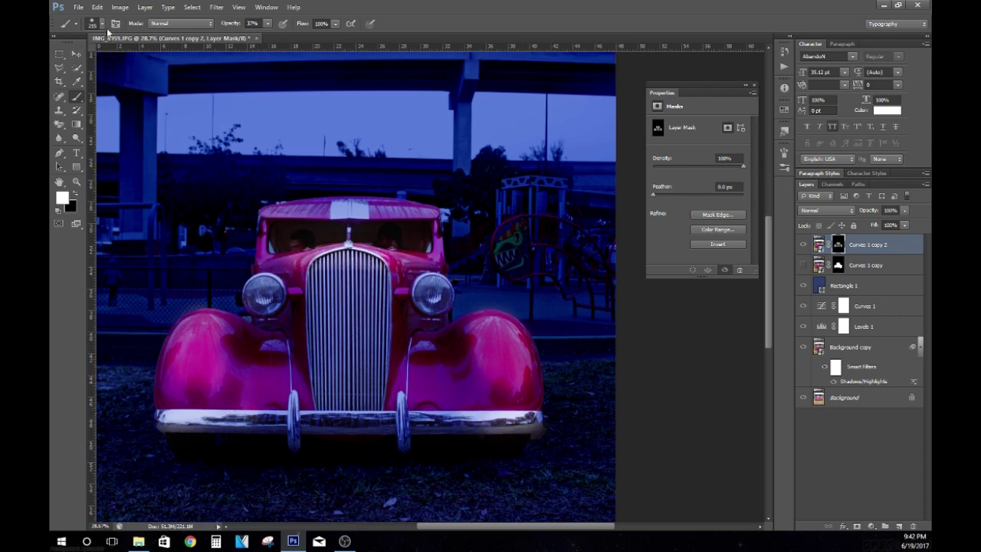
mouse_move(266, 212)
mouse_down()
mouse_move(402, 216)
mouse_move(336, 222)
mouse_up()
scroll(367, 372, down, 2)
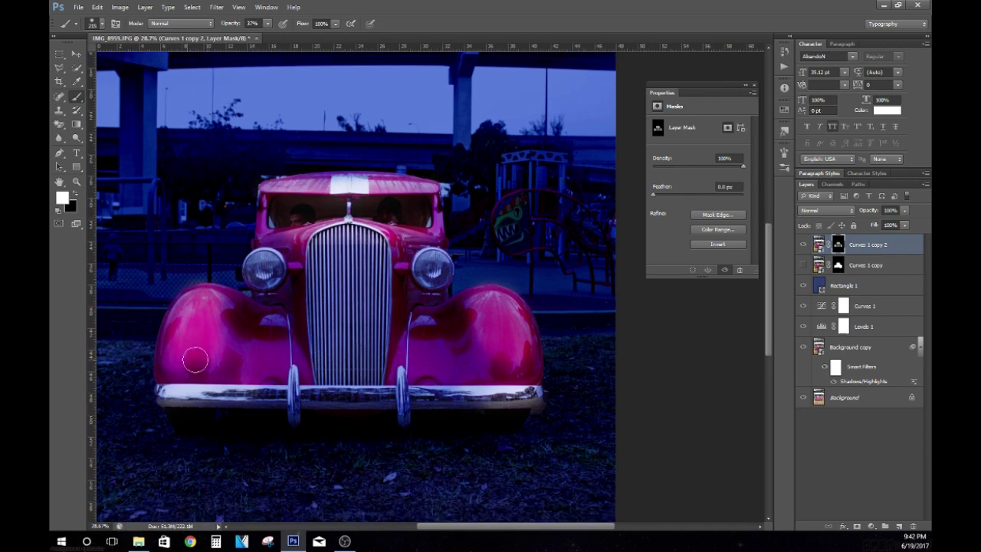
mouse_move(516, 329)
mouse_down()
mouse_move(509, 303)
mouse_move(498, 351)
mouse_up()
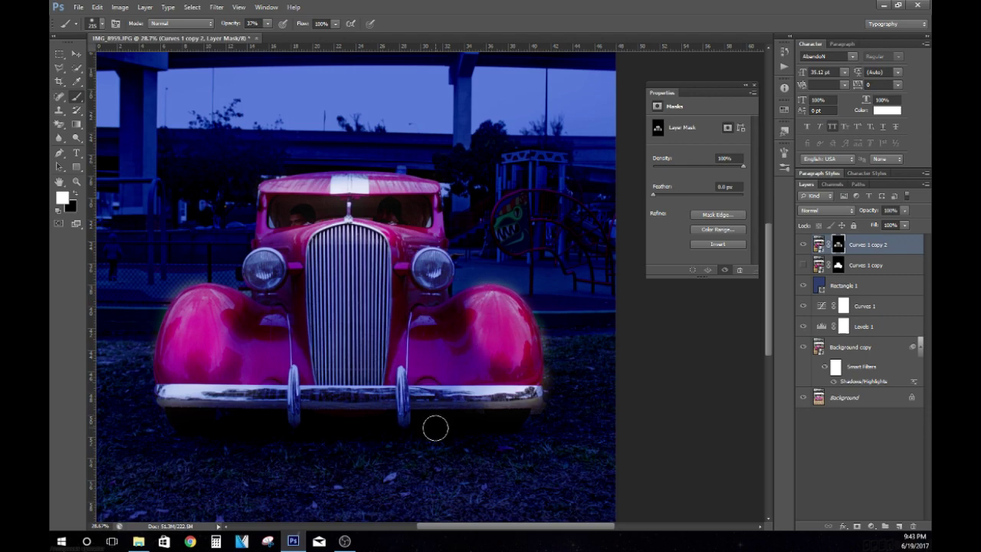
drag(398, 376, 402, 410)
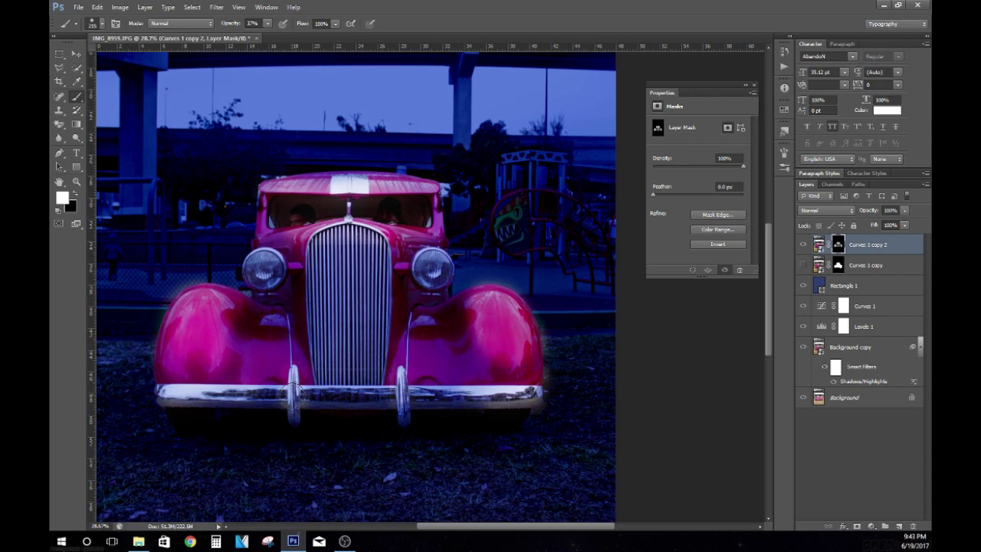
drag(375, 252, 328, 308)
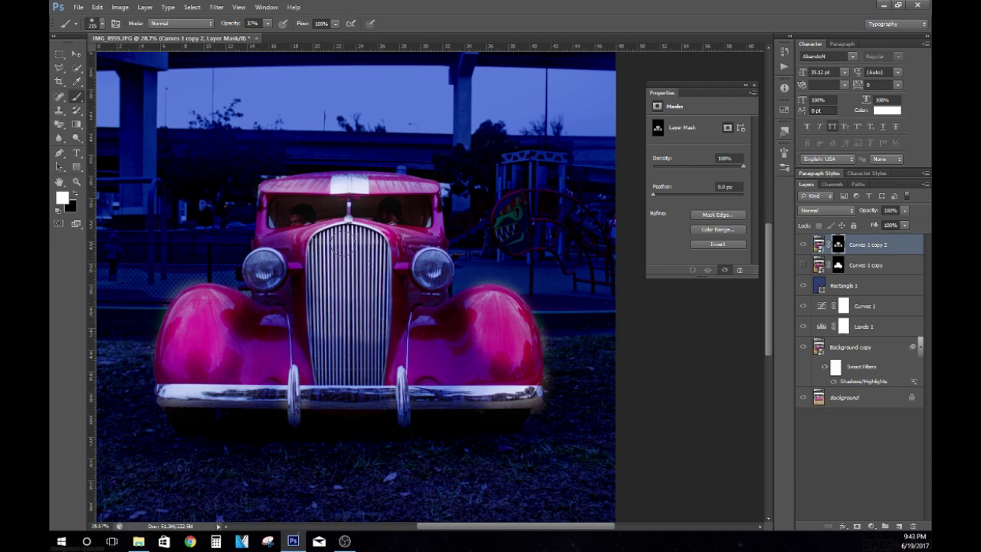
scroll(529, 345, up, 2)
scroll(213, 381, down, 1)
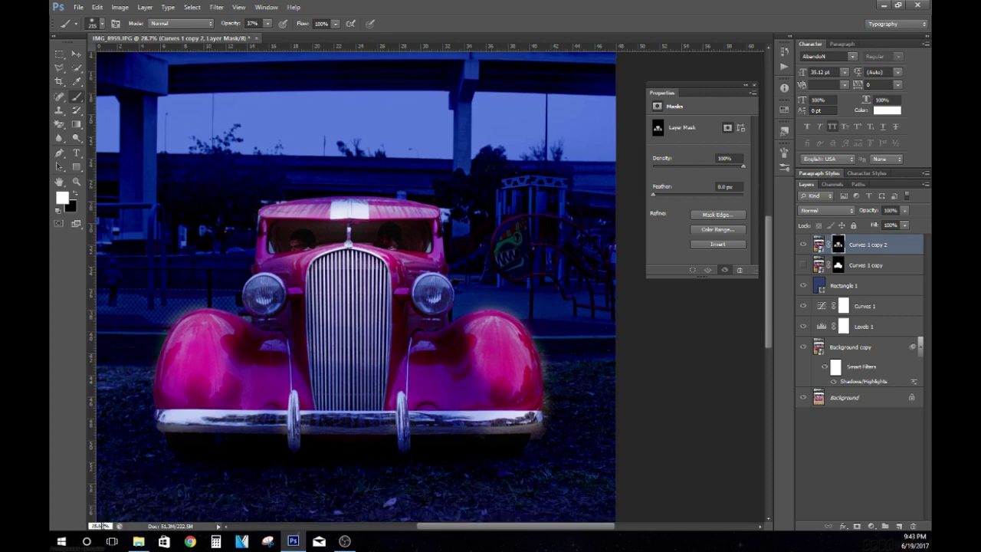
scroll(101, 526, down, 3)
scroll(102, 526, up, 1)
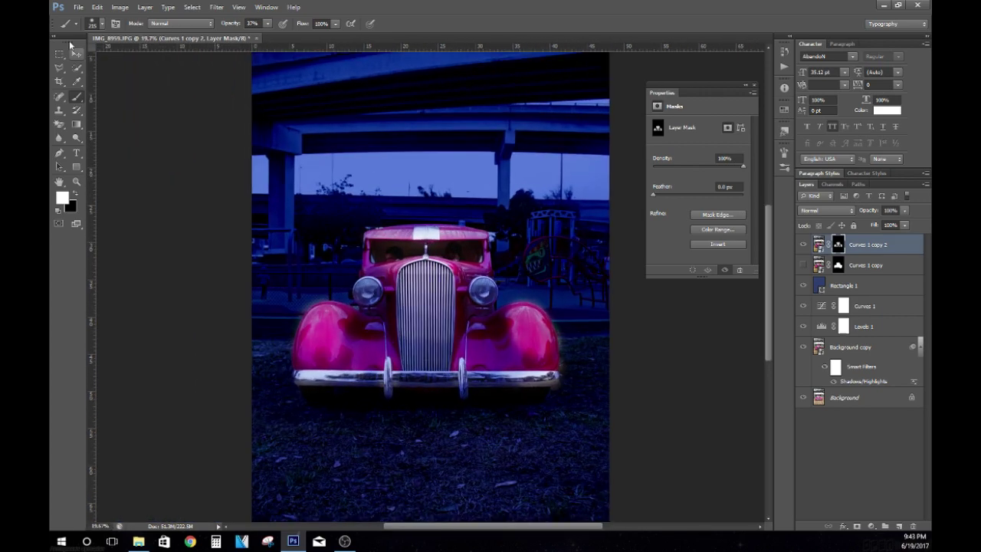
key(w)
scroll(530, 416, up, 2)
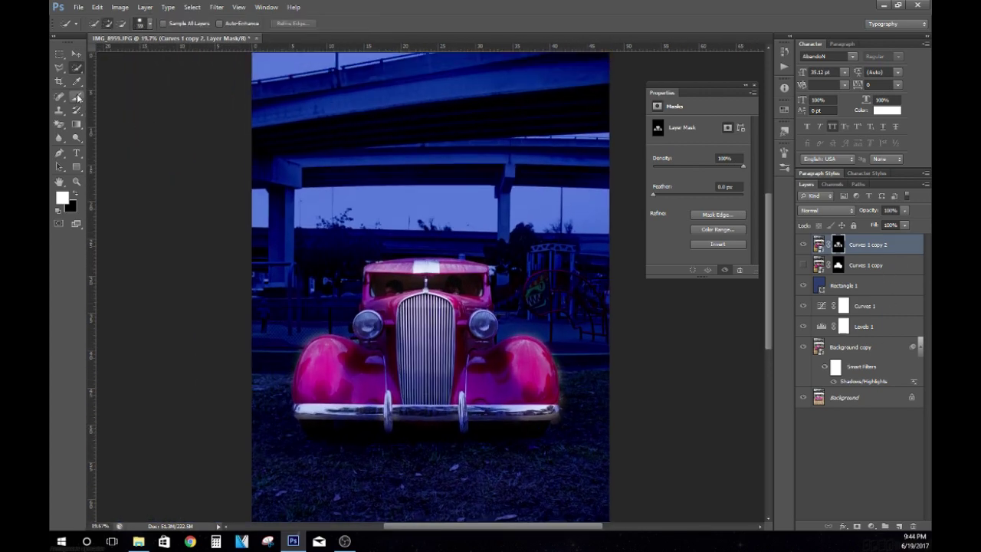
Paint a pink test band across the overpass on a new empty layer.
key(ctrl+shift+alt+n)
key(b)
mouse_move(253, 157)
mouse_down()
mouse_move(603, 90)
mouse_move(283, 140)
mouse_move(523, 99)
mouse_move(344, 143)
mouse_move(415, 118)
mouse_up()
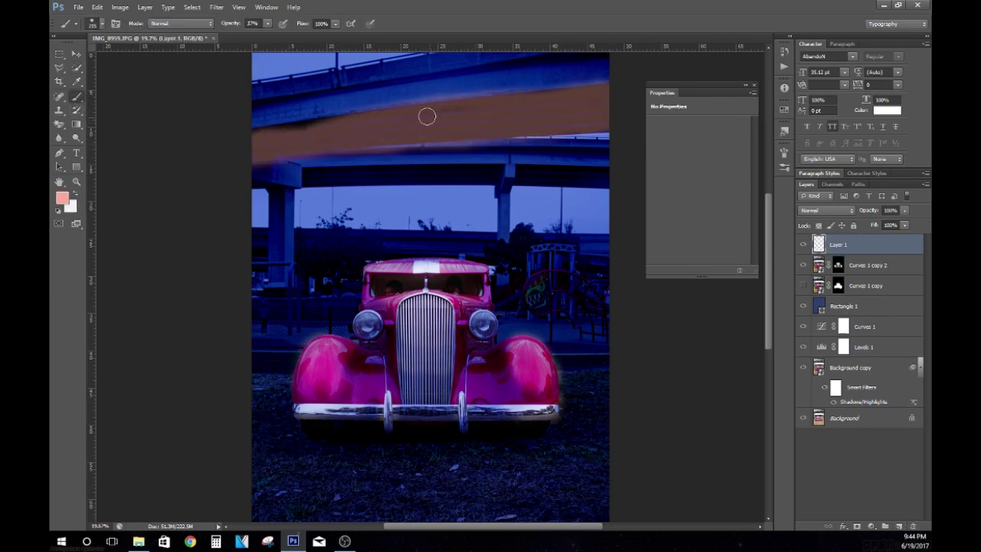
Try different blend modes for Layer 1 in Layer Style.
double_click(868, 246)
click(789, 198)
scroll(799, 201, down, 1)
scroll(800, 201, down, 7)
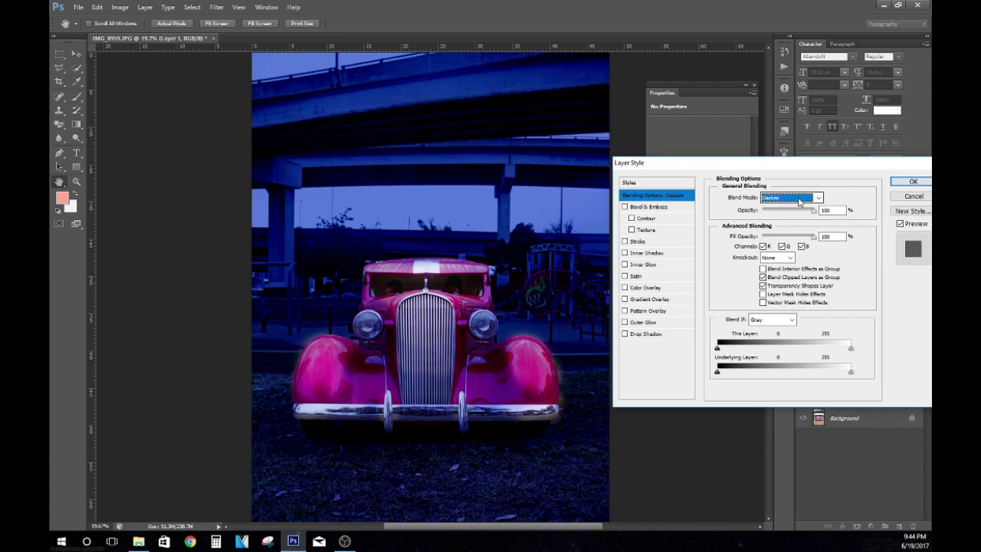
scroll(800, 201, down, 2)
scroll(799, 201, down, 2)
scroll(799, 200, down, 2)
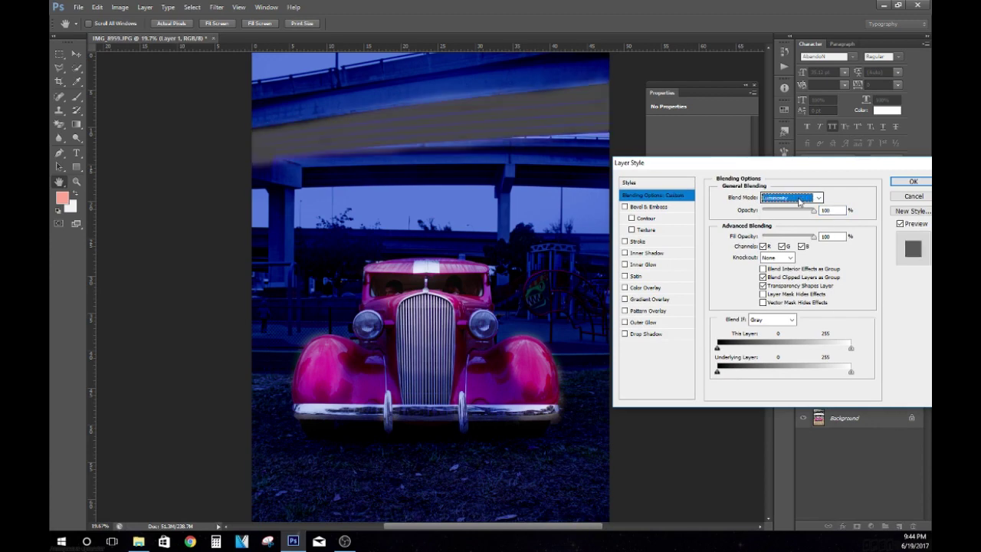
scroll(799, 201, down, 2)
scroll(799, 201, up, 2)
scroll(799, 201, up, 3)
scroll(799, 201, up, 3)
scroll(800, 201, up, 3)
scroll(799, 200, down, 1)
scroll(799, 201, up, 1)
scroll(799, 201, up, 5)
Give Layer 1 a Fill Opacity of 0 and a pale yellow Color Overlay.
key(Tab)
key(Tab)
text(0)
click(645, 288)
click(829, 198)
click(815, 154)
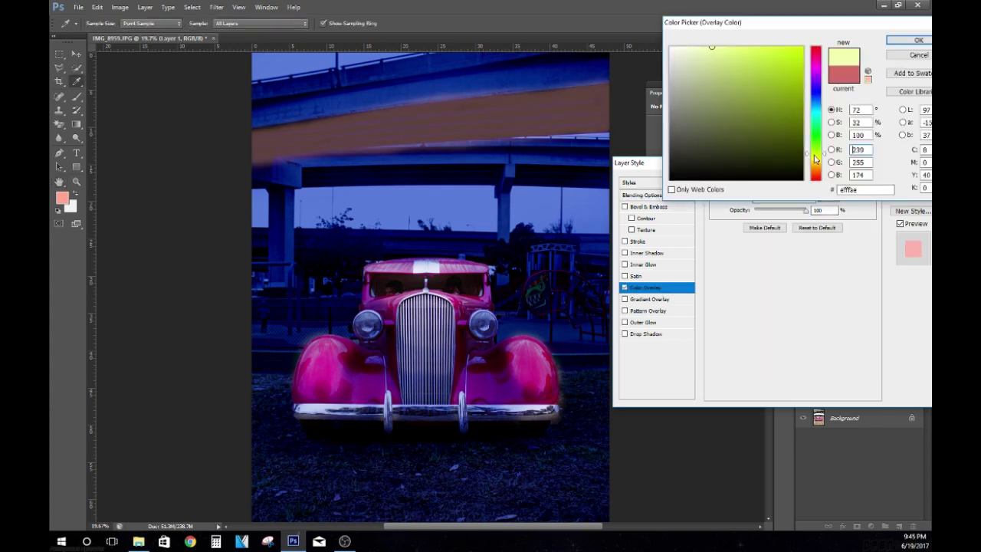
key(Return)
scroll(779, 199, down, 5)
scroll(778, 199, down, 5)
scroll(778, 199, down, 6)
scroll(779, 200, down, 7)
click(912, 181)
Toggle Rectangle 1's visibility to compare, then duplicate the navy tint layer.
click(803, 285)
click(802, 285)
key(ctrl+j)
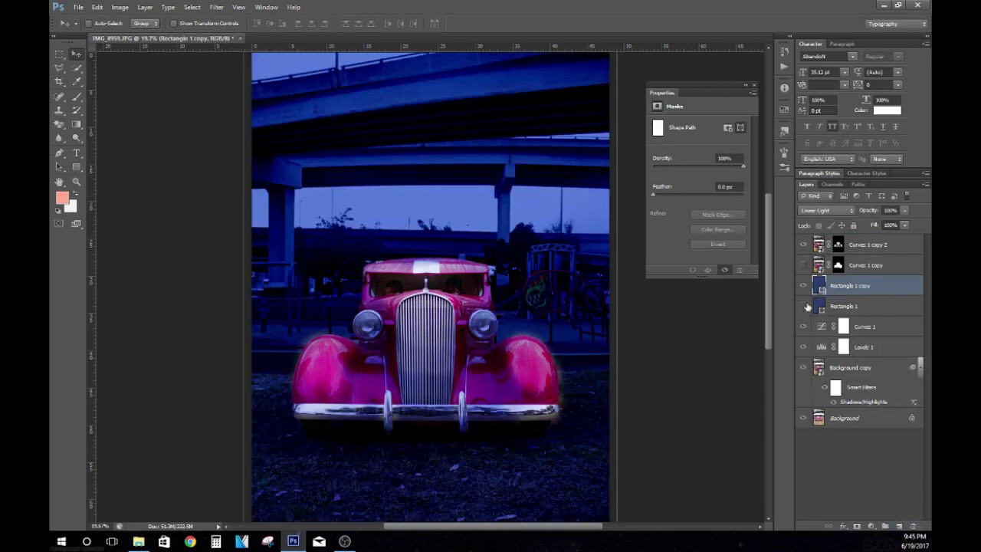
Add a layer mask to Rectangle 1 copy and set up a black brush preset.
click(856, 526)
key(b)
key(x)
click(96, 23)
click(481, 18)
Paint the mask under the upper bridge, across its top and along the lower beam.
mouse_move(429, 134)
mouse_down()
mouse_move(259, 145)
mouse_move(430, 131)
mouse_move(252, 154)
mouse_up()
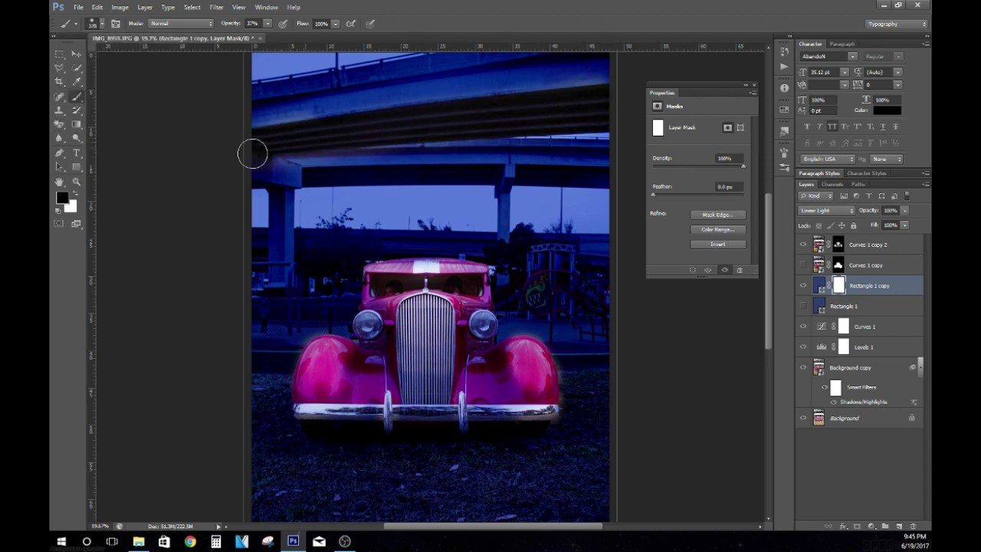
drag(264, 116, 529, 73)
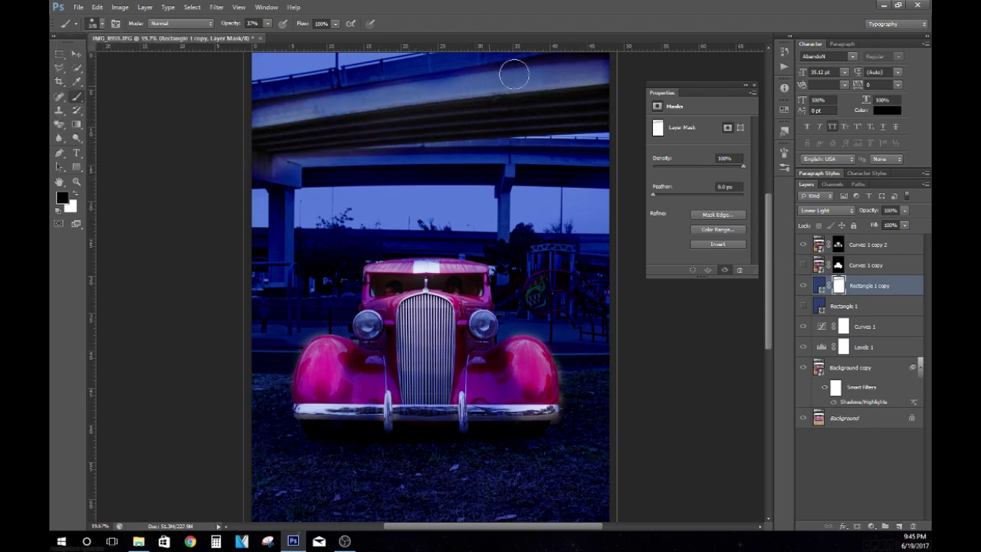
scroll(466, 229, up, 2)
scroll(466, 228, up, 2)
drag(547, 182, 270, 201)
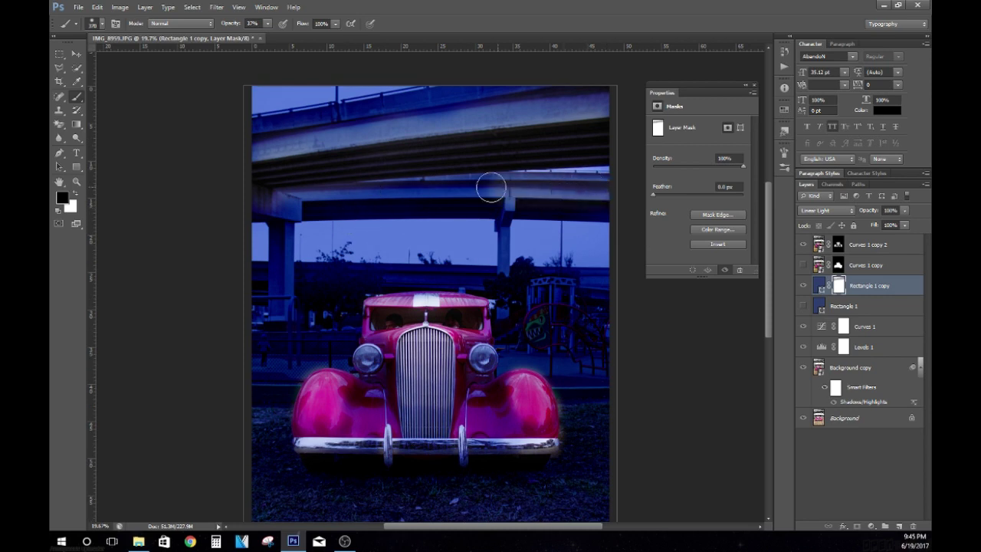
scroll(394, 281, up, 3)
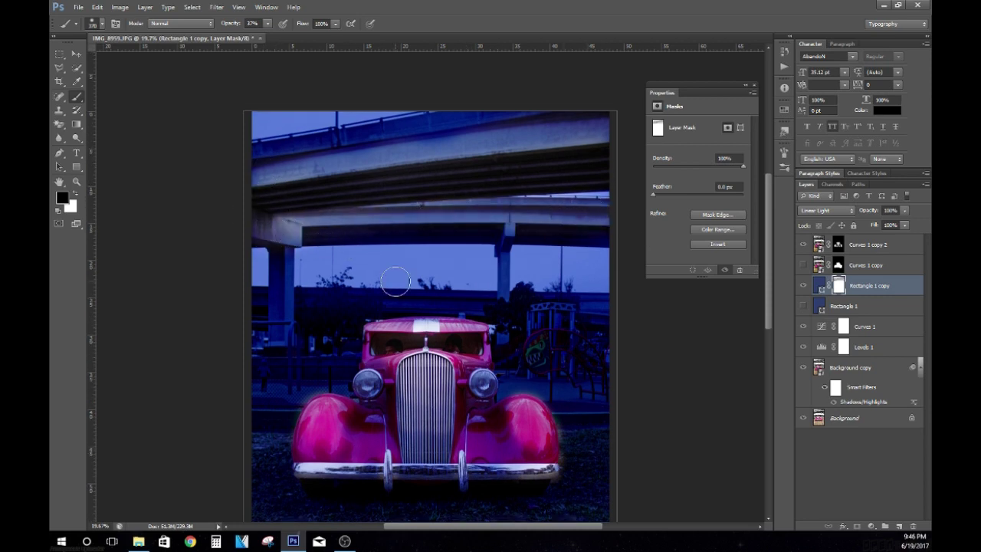
drag(577, 219, 518, 216)
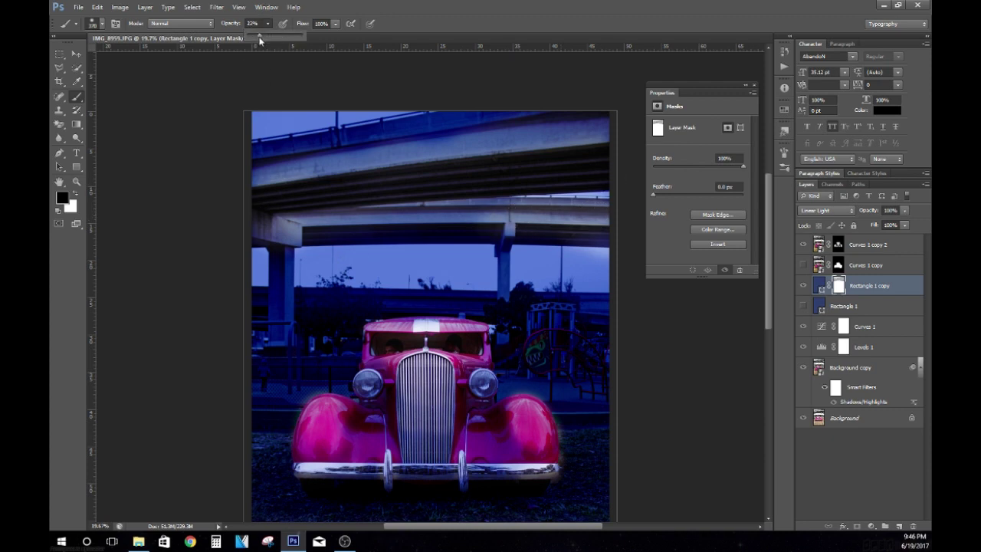
Brush more of the upper bridge beam, including its left end, to let light through.
mouse_move(377, 150)
mouse_down()
mouse_move(390, 149)
mouse_move(285, 172)
mouse_up()
mouse_move(448, 162)
mouse_down()
mouse_move(490, 135)
mouse_move(602, 135)
mouse_up()
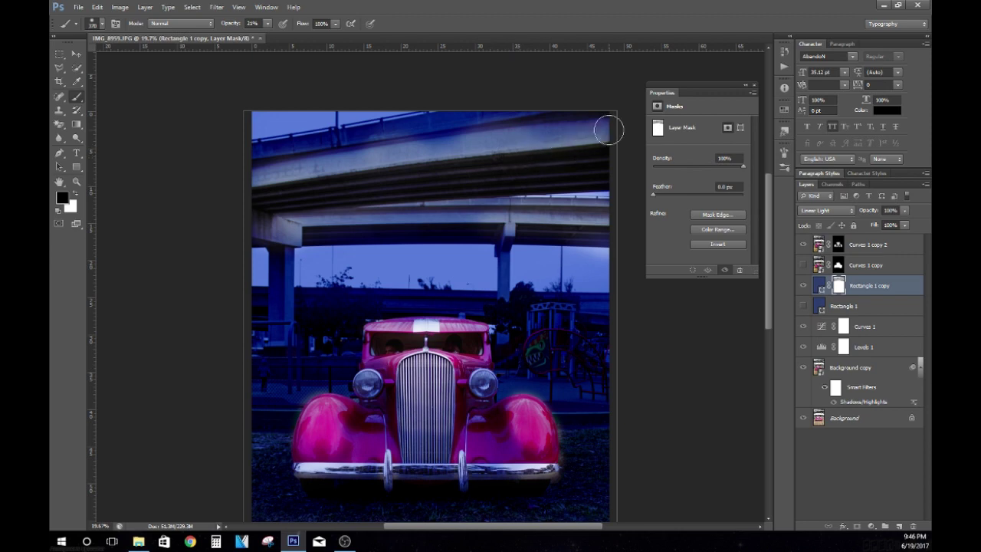
drag(372, 156, 481, 136)
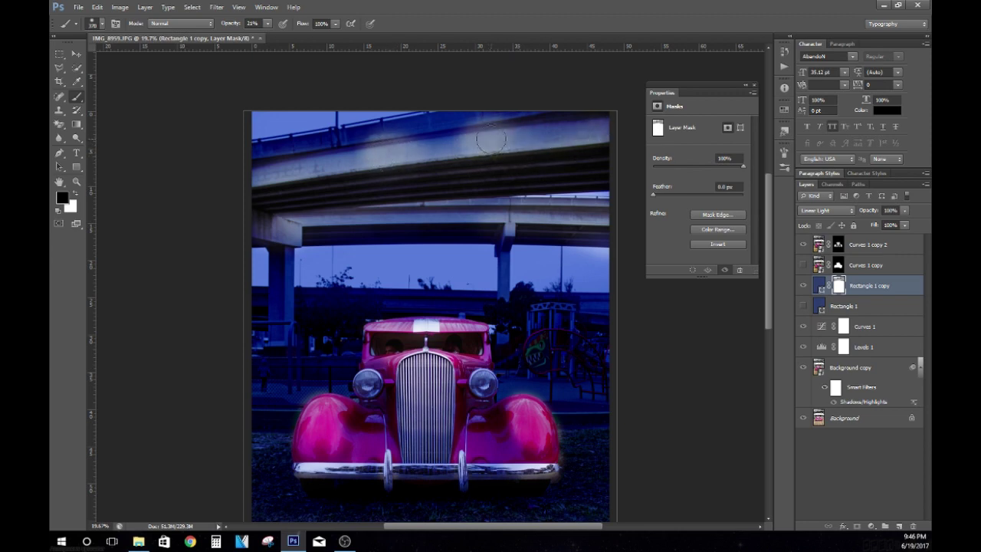
mouse_move(313, 160)
mouse_down()
mouse_move(291, 179)
mouse_move(303, 166)
mouse_up()
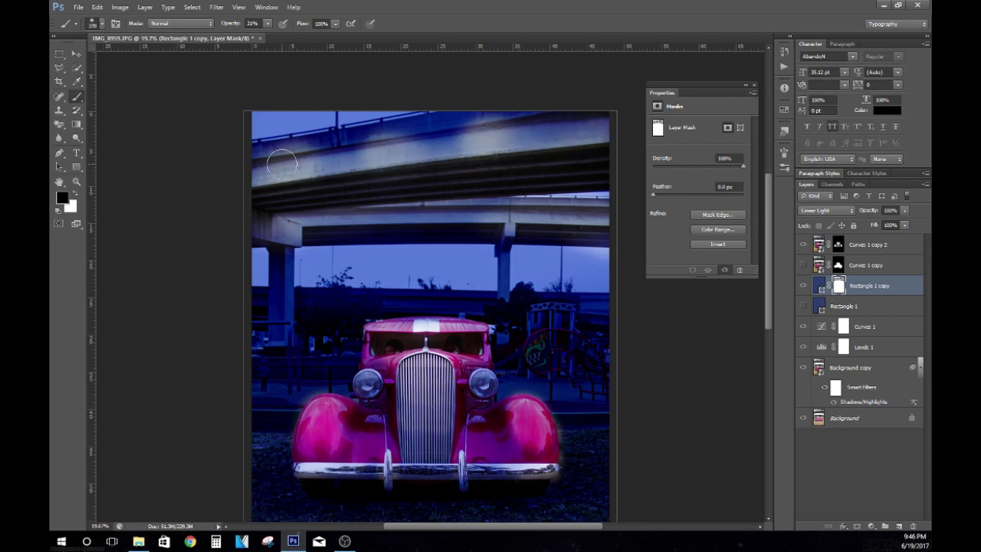
scroll(264, 197, down, 3)
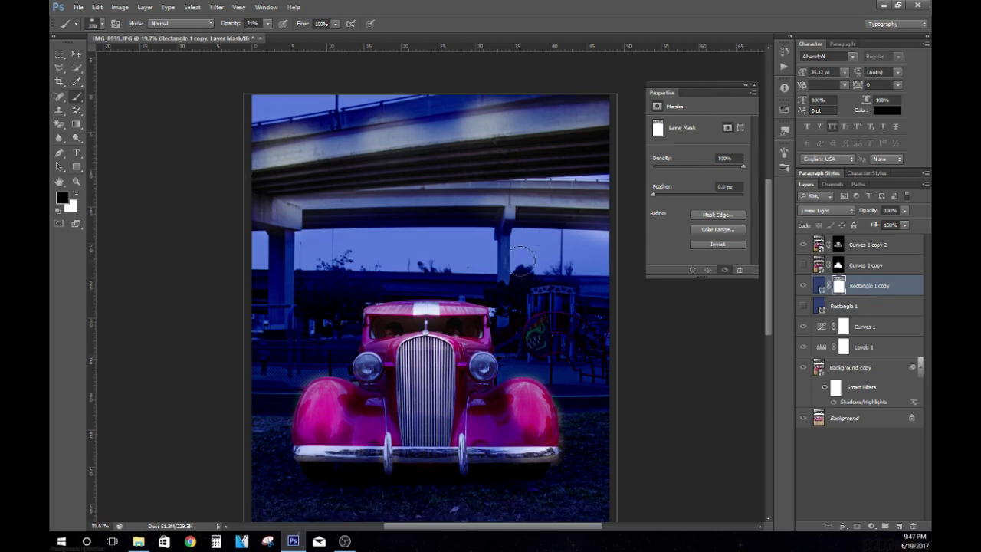
key(v)
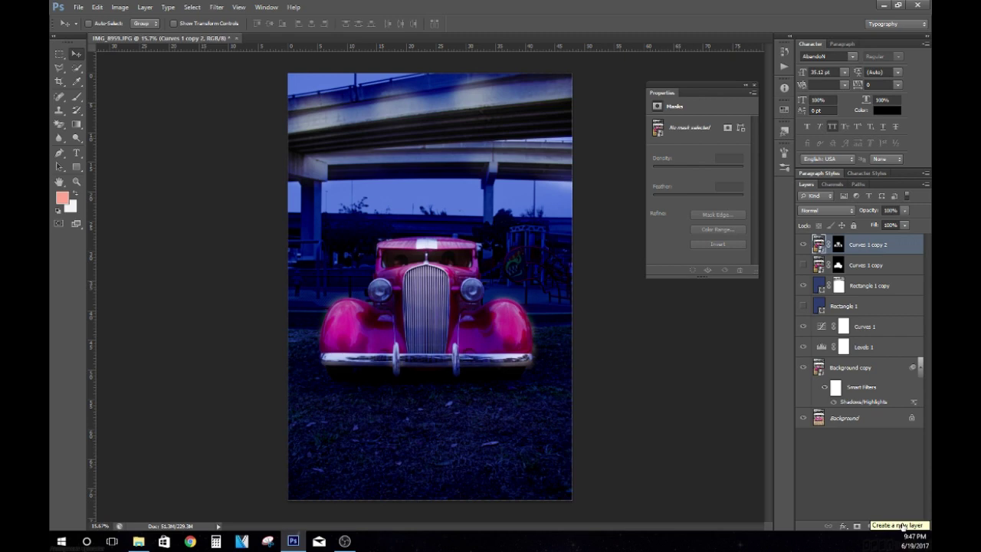
Draw a rectangle shape covering the whole canvas, filled yellow.
key(u)
drag(279, 65, 593, 508)
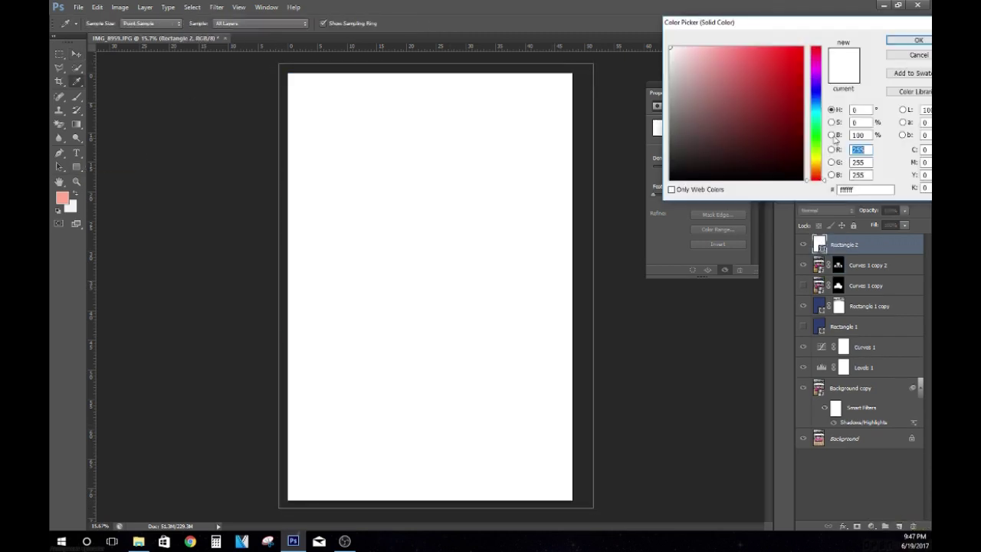
click(707, 76)
click(704, 87)
click(754, 49)
Set the yellow rectangle to Multiply blend mode and compare it on and off.
click(918, 40)
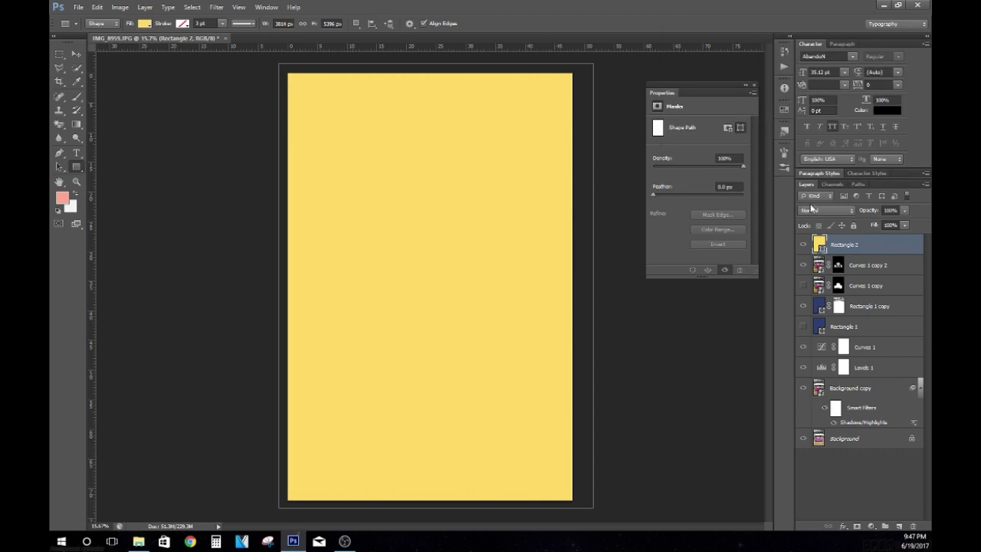
scroll(813, 210, down, 2)
scroll(813, 211, down, 1)
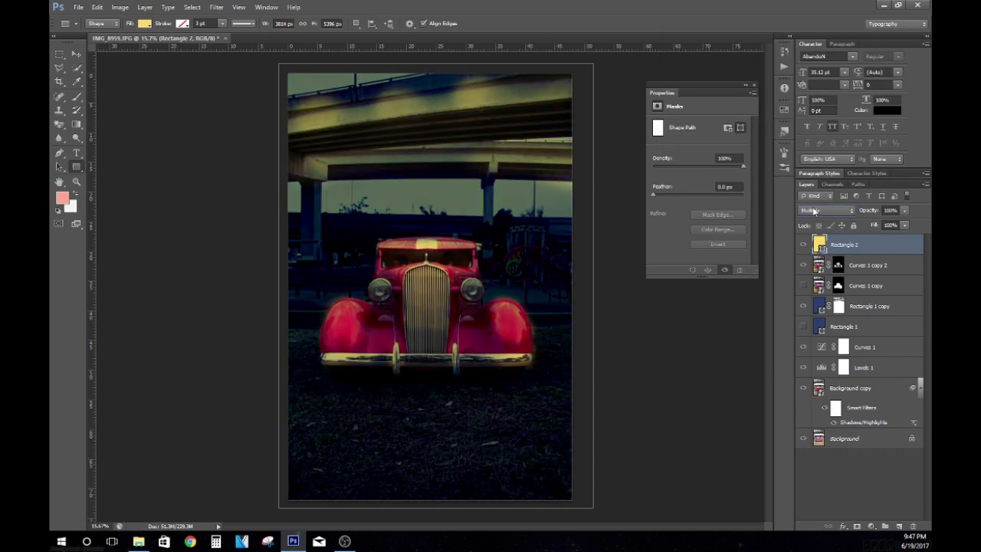
click(803, 244)
click(803, 244)
Add a mask to the yellow overlay and invert it to hide the yellow.
click(856, 525)
click(119, 7)
click(252, 151)
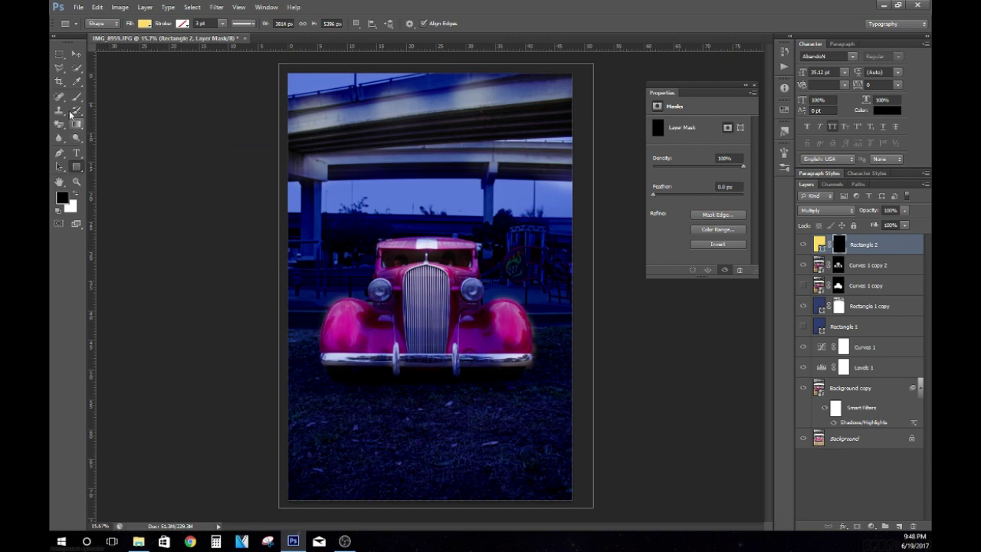
key(b)
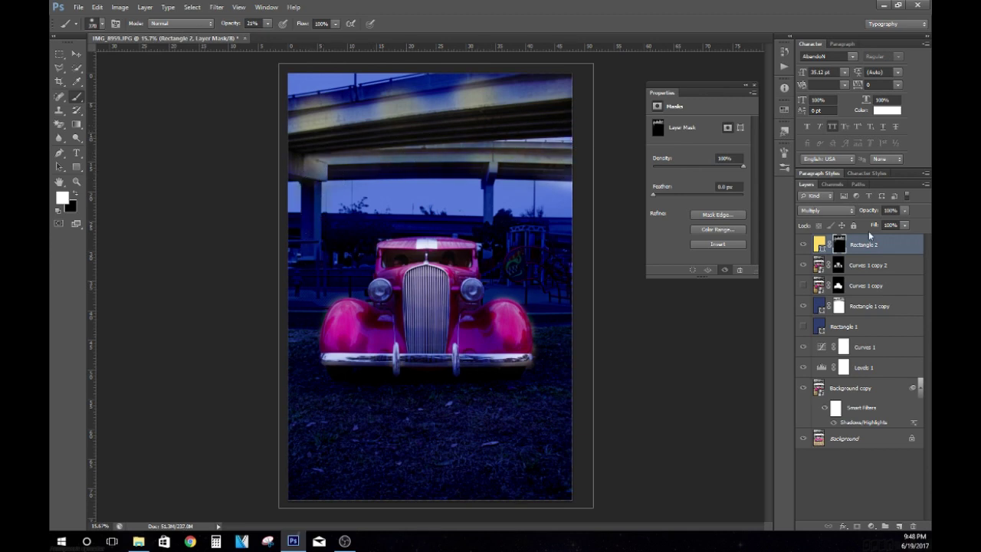
click(803, 245)
click(803, 245)
Delete the overlay's black mask and add a fresh white mask instead.
click(803, 245)
click(883, 249)
click(803, 245)
right_click(838, 244)
click(862, 266)
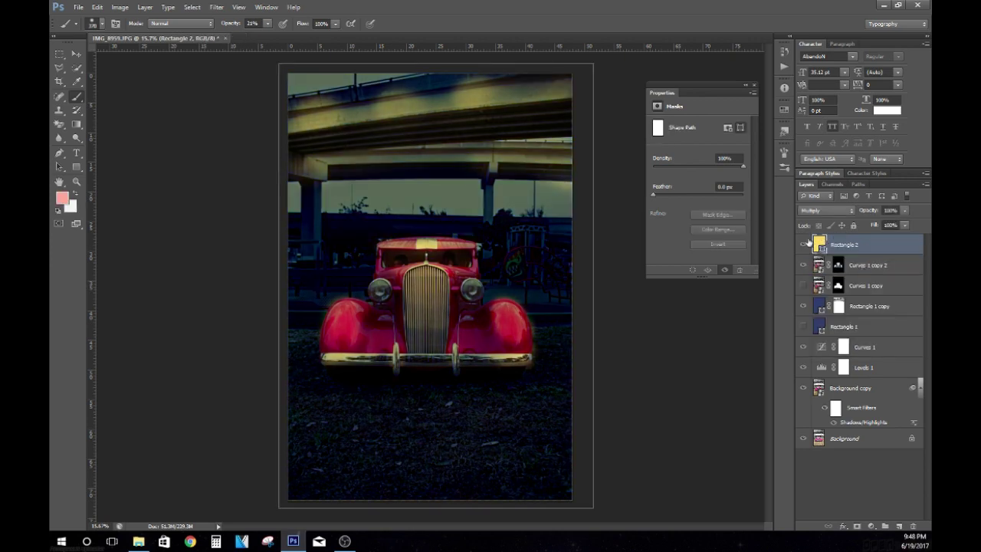
click(856, 526)
With a large black brush, mask the yellow tint away around the car.
key(d)
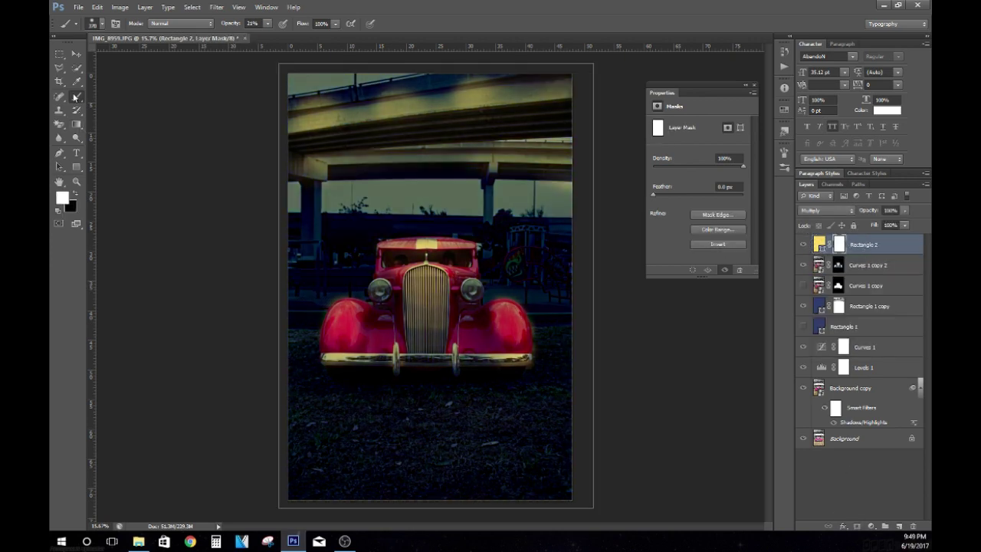
key(x)
click(92, 23)
key(Return)
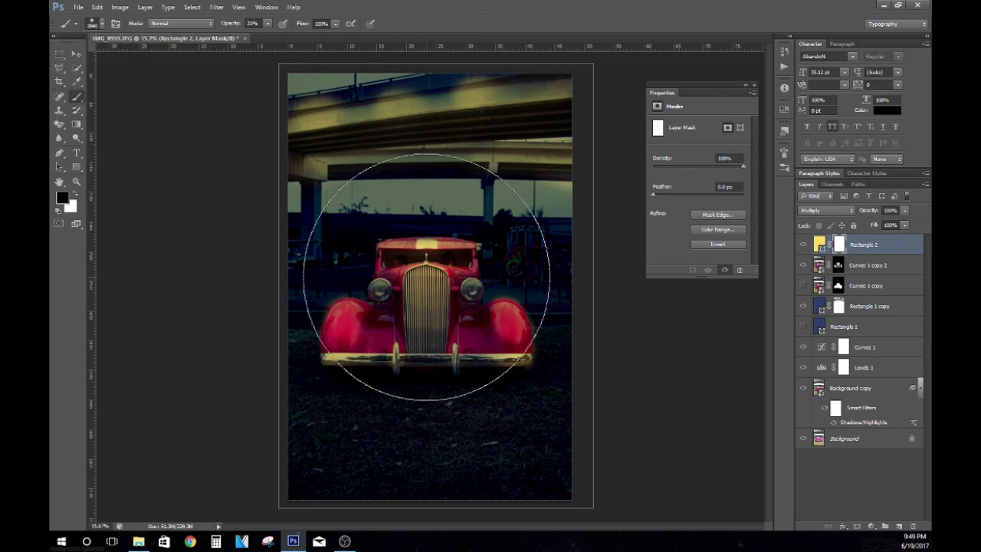
mouse_move(435, 276)
mouse_down()
mouse_move(416, 394)
mouse_move(394, 197)
mouse_move(406, 320)
mouse_up()
Raise brush opacity to 100% and paint the overlay mask black across the canvas.
click(267, 23)
drag(272, 28, 310, 35)
mouse_move(352, 85)
mouse_down()
mouse_move(451, 125)
mouse_move(513, 171)
mouse_move(350, 192)
mouse_move(529, 284)
mouse_up()
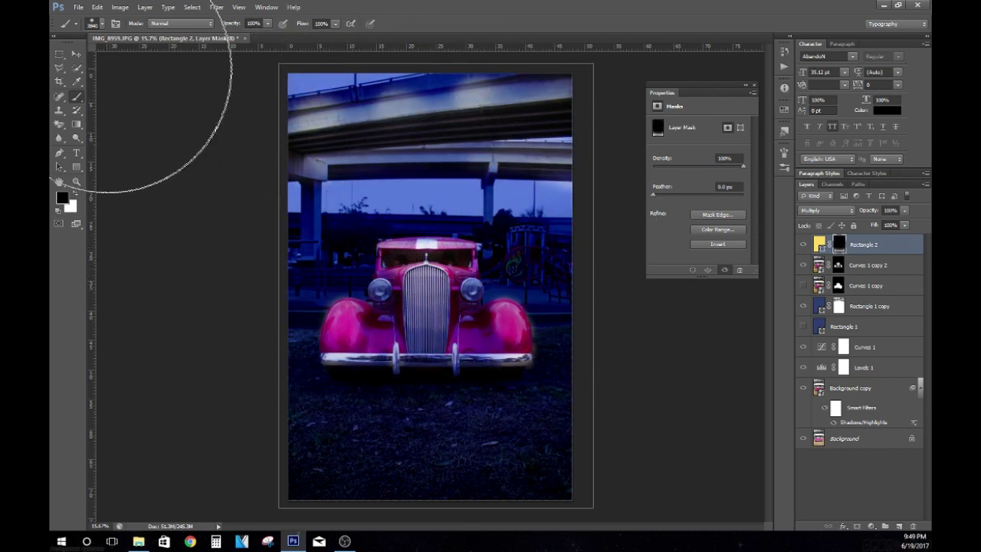
key(v)
click(819, 244)
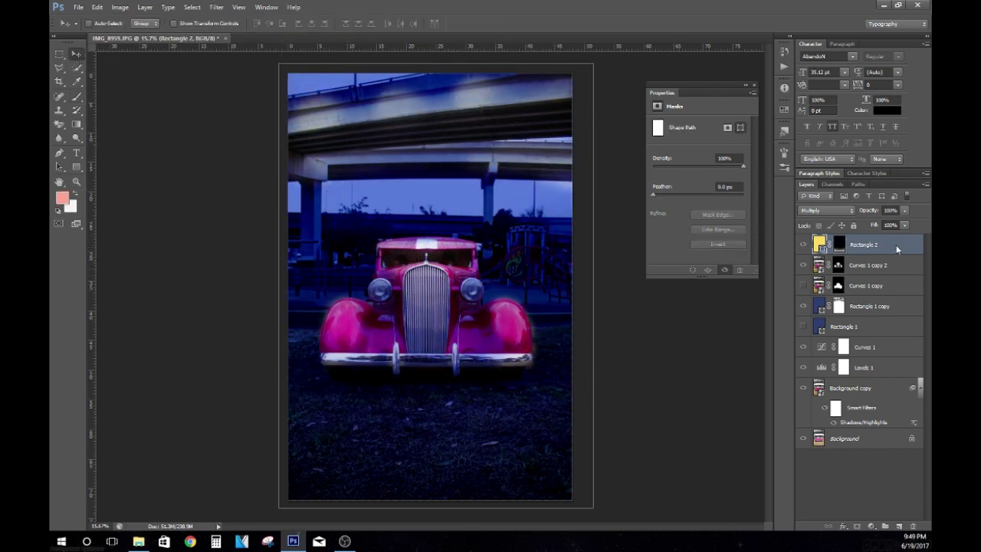
On a new layer, paint one 1985 px light-grey soft glow dab on the grille.
click(899, 526)
key(i)
key(x)
click(62, 198)
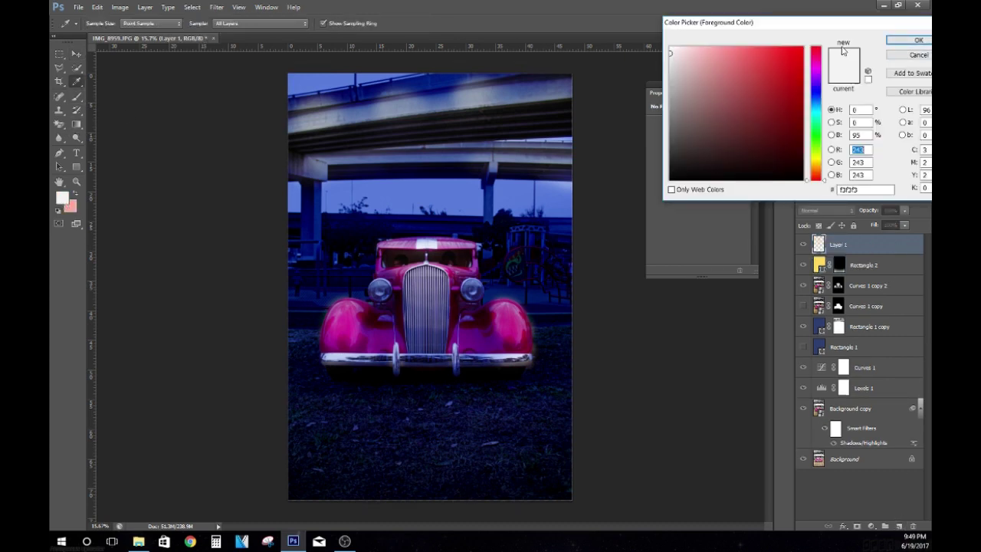
click(918, 40)
key(b)
click(93, 23)
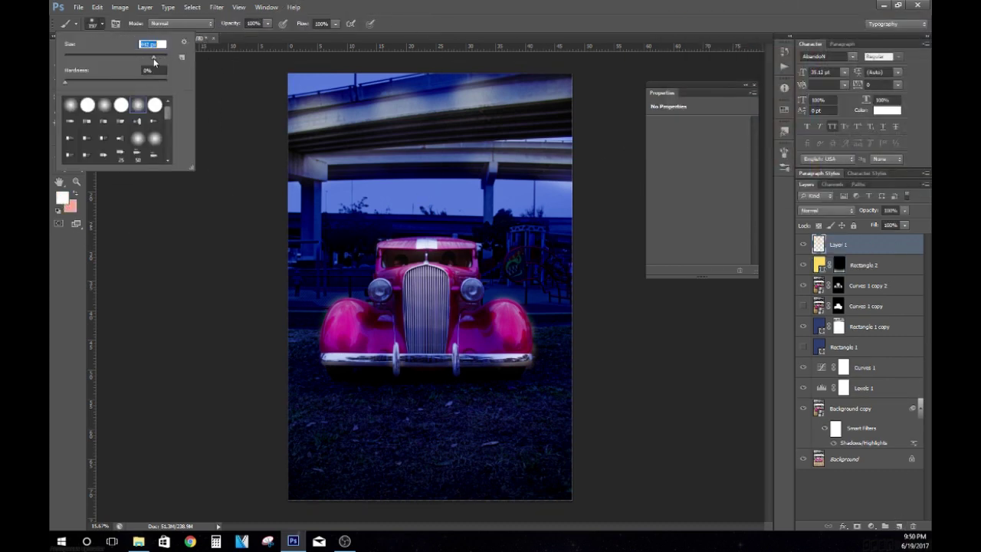
drag(159, 61, 165, 58)
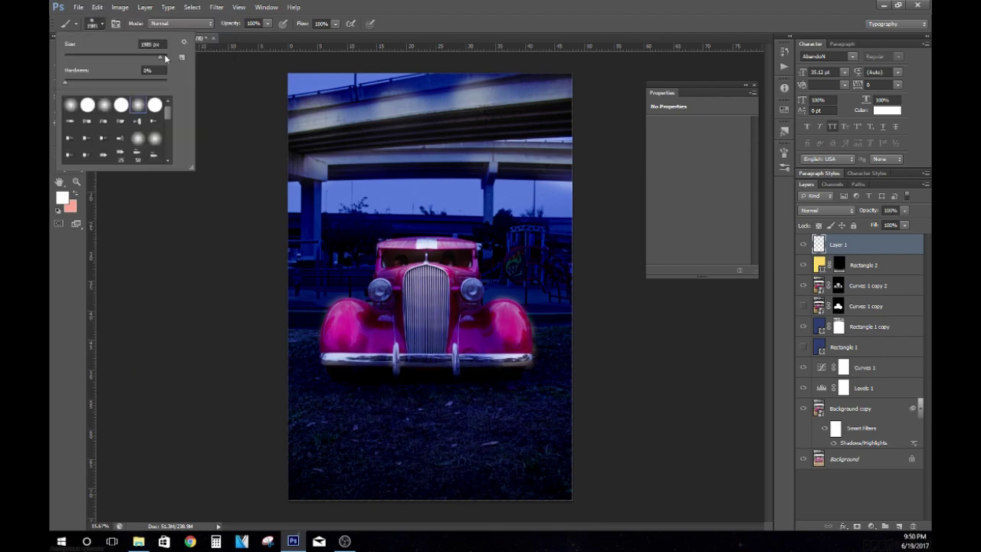
click(425, 261)
Move the glow layer down onto the lower-left grass.
click(77, 55)
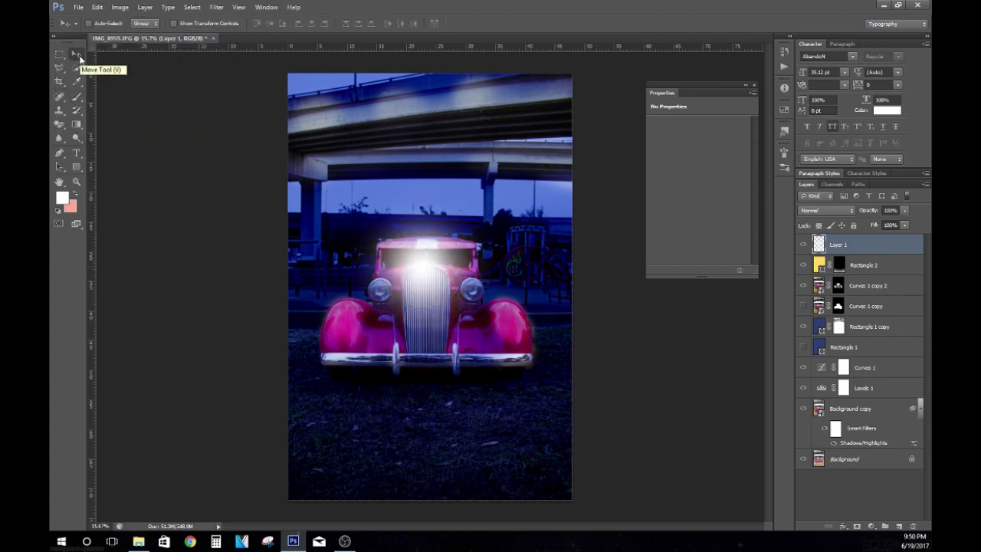
mouse_move(401, 263)
mouse_down()
mouse_move(321, 428)
mouse_move(304, 420)
mouse_up()
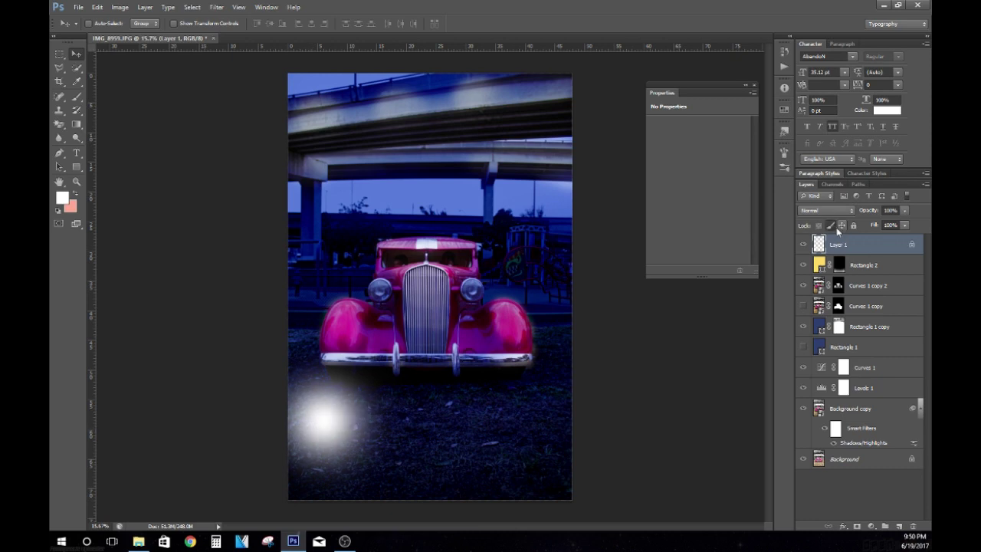
scroll(819, 212, down, 4)
scroll(818, 212, down, 5)
scroll(818, 212, down, 4)
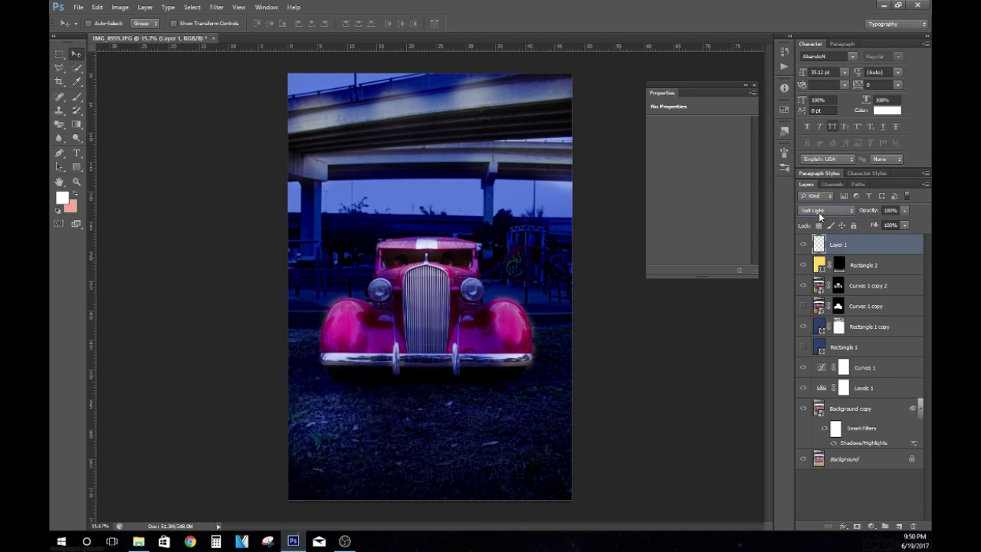
scroll(818, 212, down, 3)
scroll(818, 212, down, 3)
scroll(818, 212, down, 2)
scroll(818, 213, down, 1)
scroll(819, 212, up, 5)
scroll(818, 212, up, 3)
mouse_move(322, 422)
mouse_down()
mouse_move(373, 330)
mouse_move(338, 421)
mouse_up()
mouse_move(843, 244)
mouse_down()
mouse_move(885, 271)
mouse_move(449, 409)
mouse_move(565, 394)
mouse_up()
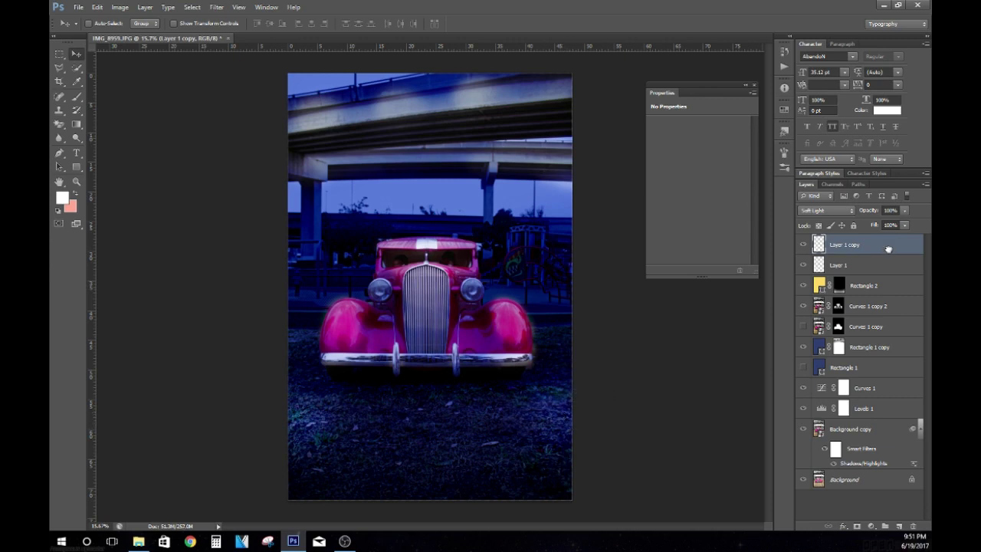
Alt-drag several copies of the glow across the grass and one onto the car.
drag(491, 417, 414, 399)
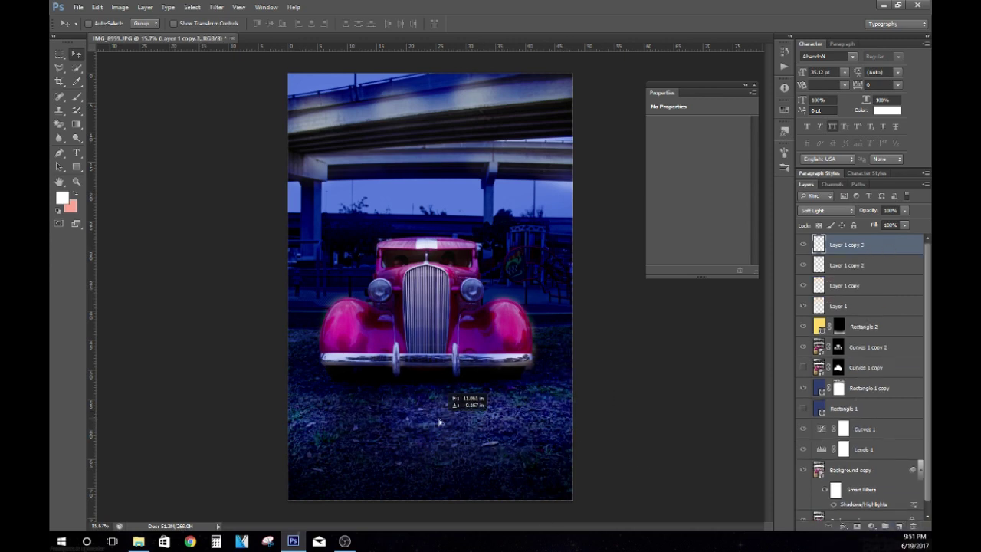
drag(306, 441, 376, 440)
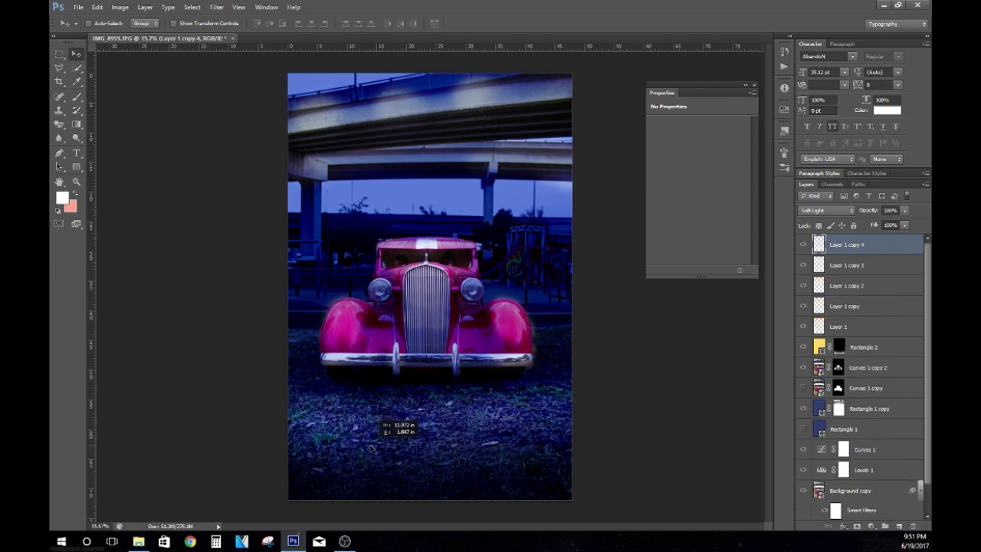
right_click(305, 417)
mouse_move(314, 425)
mouse_down()
mouse_move(307, 433)
mouse_move(582, 390)
mouse_move(582, 413)
mouse_up()
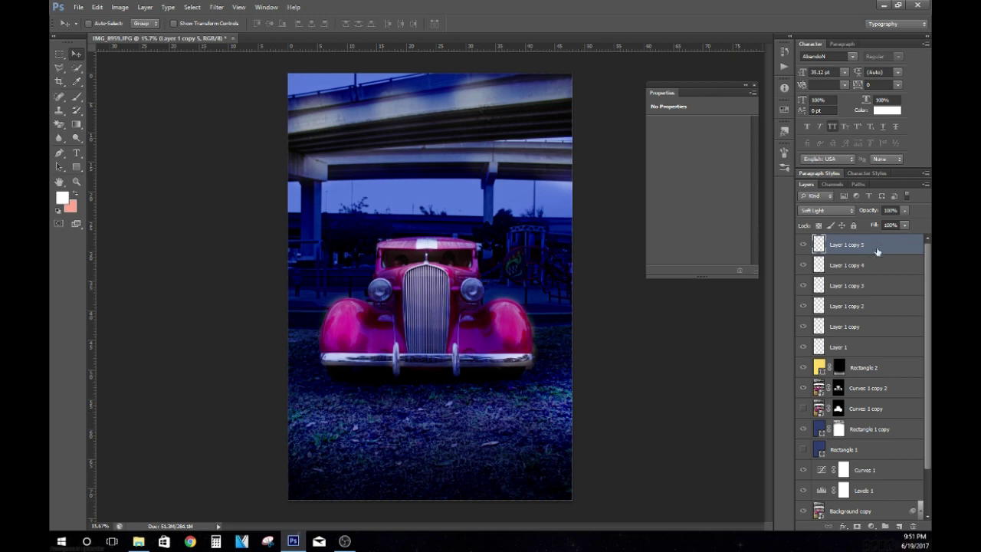
drag(581, 375, 314, 382)
click(900, 367)
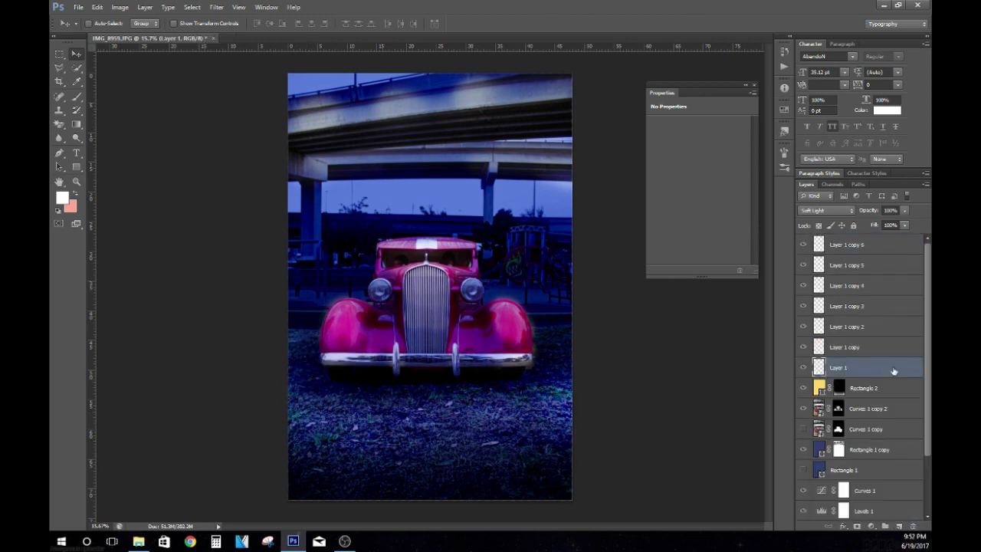
drag(322, 421, 425, 297)
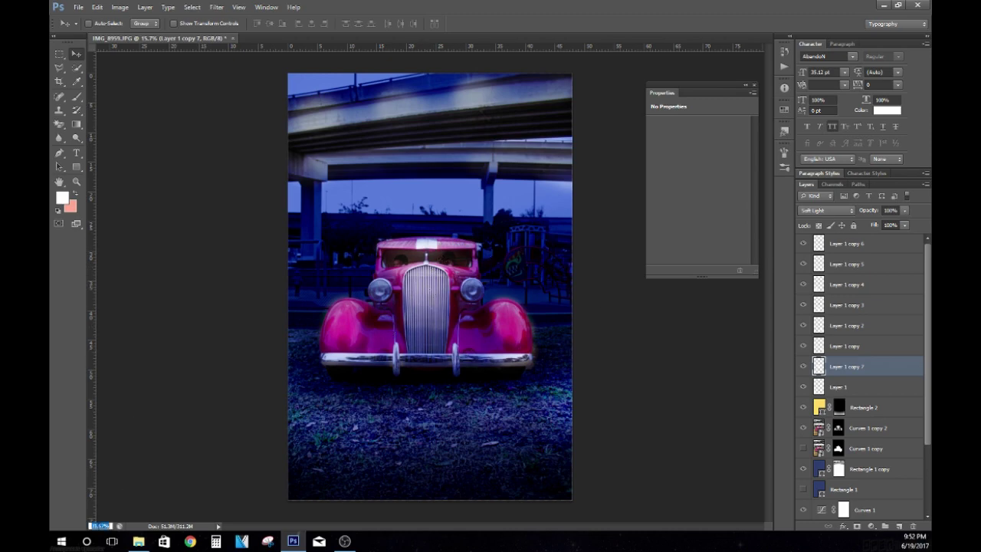
scroll(442, 249, up, 3)
On the Rectangle 1 copy mask, paint white over the yellow spot near the bumper.
right_click(657, 389)
click(713, 385)
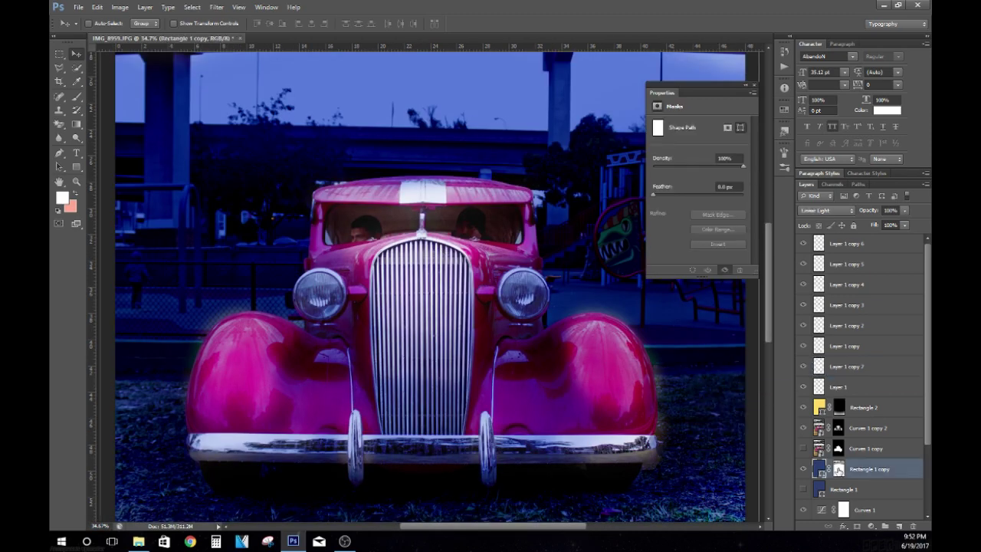
scroll(268, 510, right, 5)
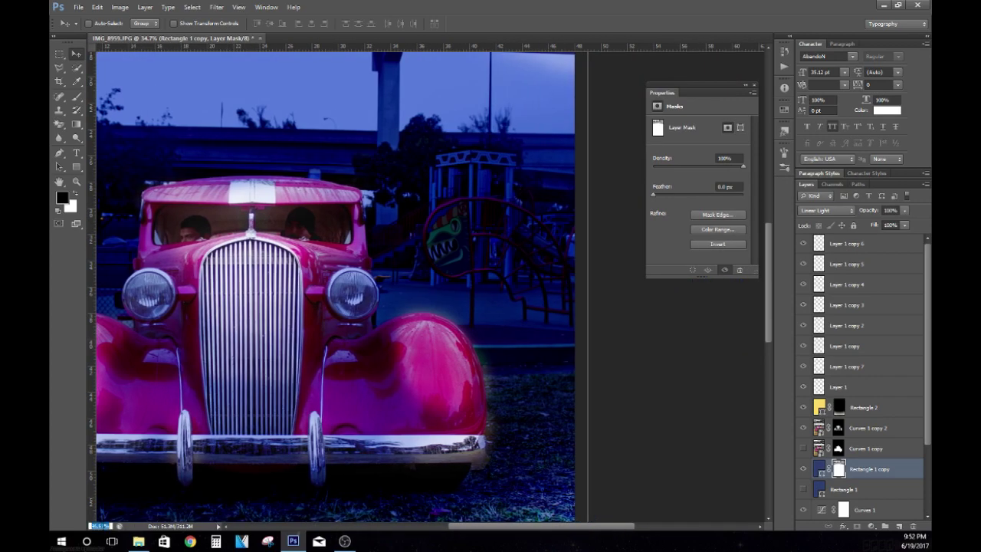
scroll(366, 306, up, 2)
scroll(366, 306, down, 4)
key(b)
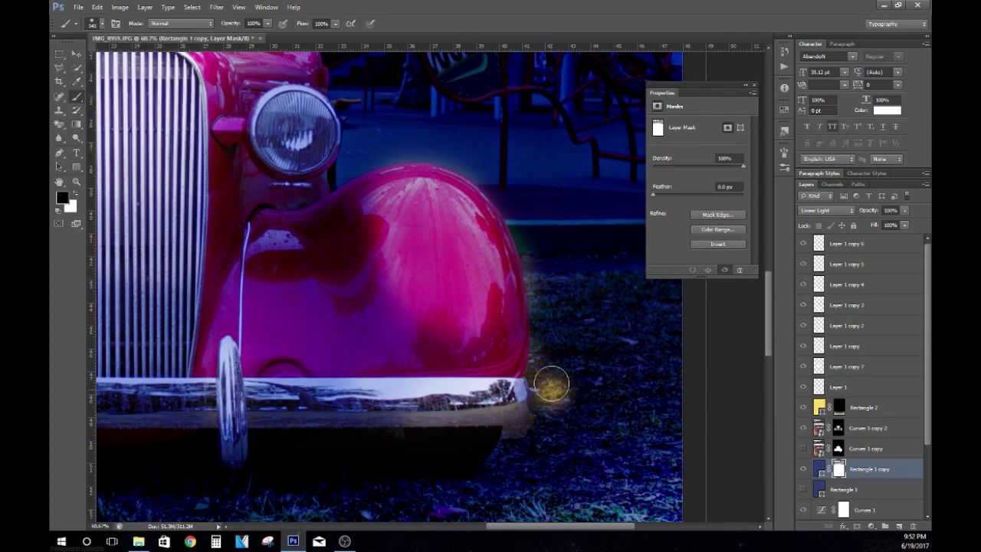
key(x)
drag(552, 391, 542, 383)
scroll(540, 284, up, 1)
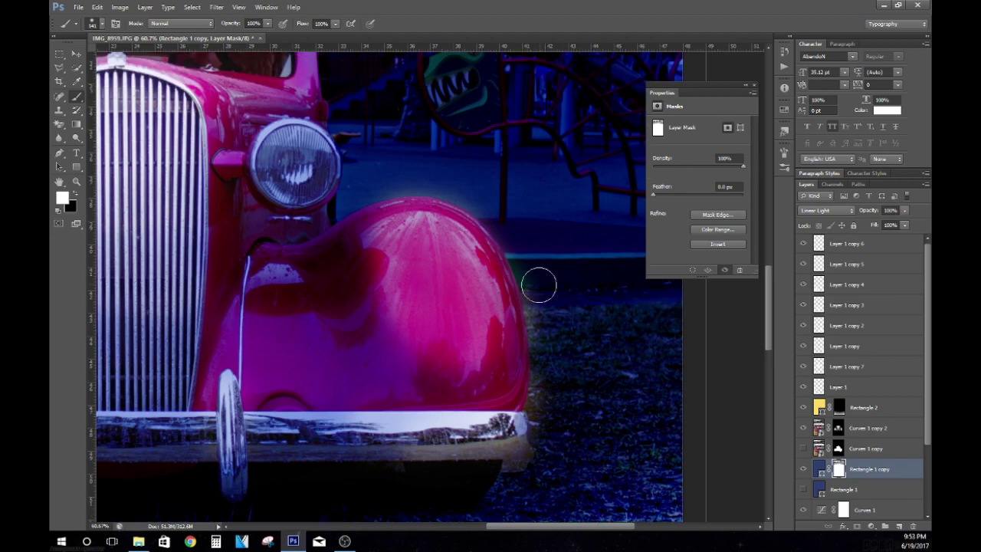
Paint black on the Curves 1 copy 2 mask to remove glow along the fender's top edge.
click(811, 432)
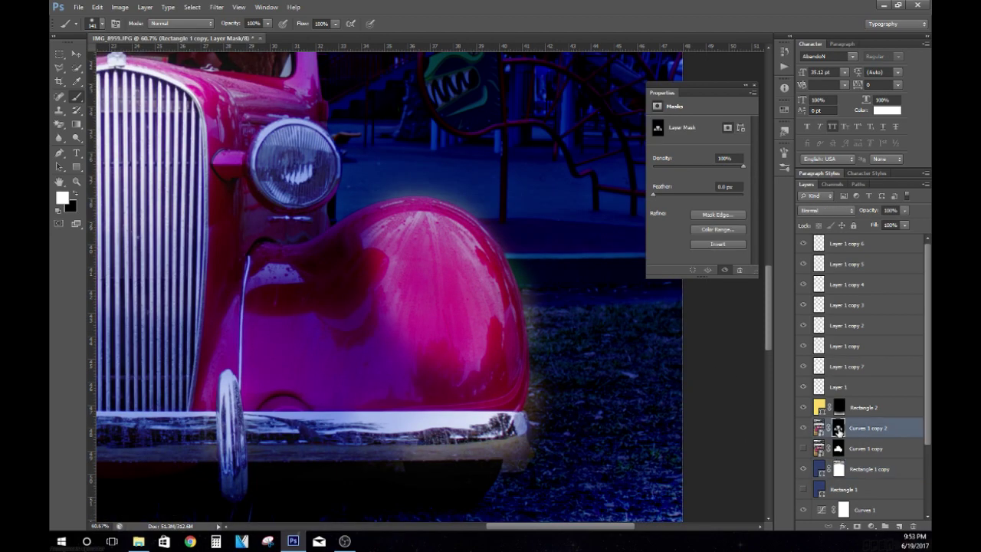
click(75, 196)
mouse_move(545, 331)
mouse_down()
mouse_move(506, 204)
mouse_move(453, 176)
mouse_move(398, 176)
mouse_up()
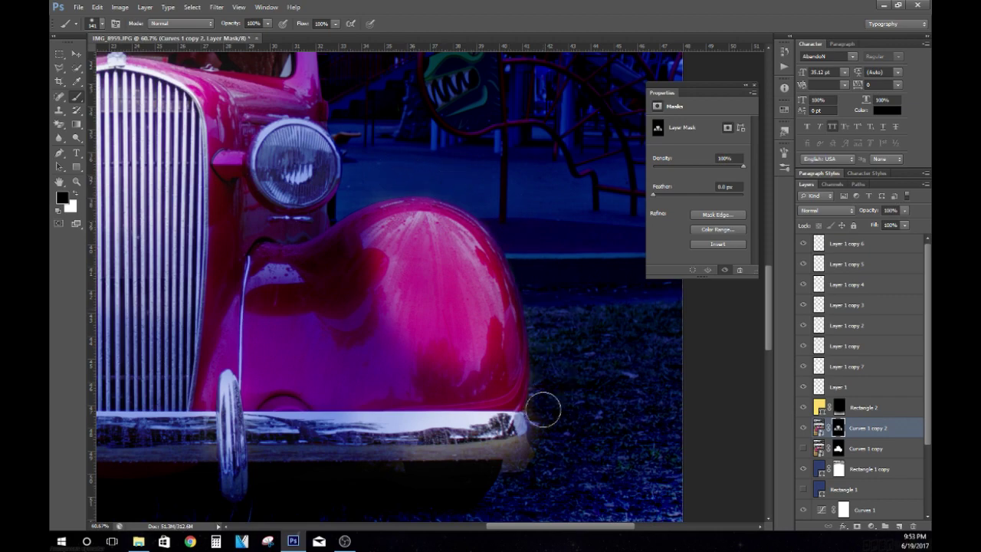
scroll(522, 486, down, 3)
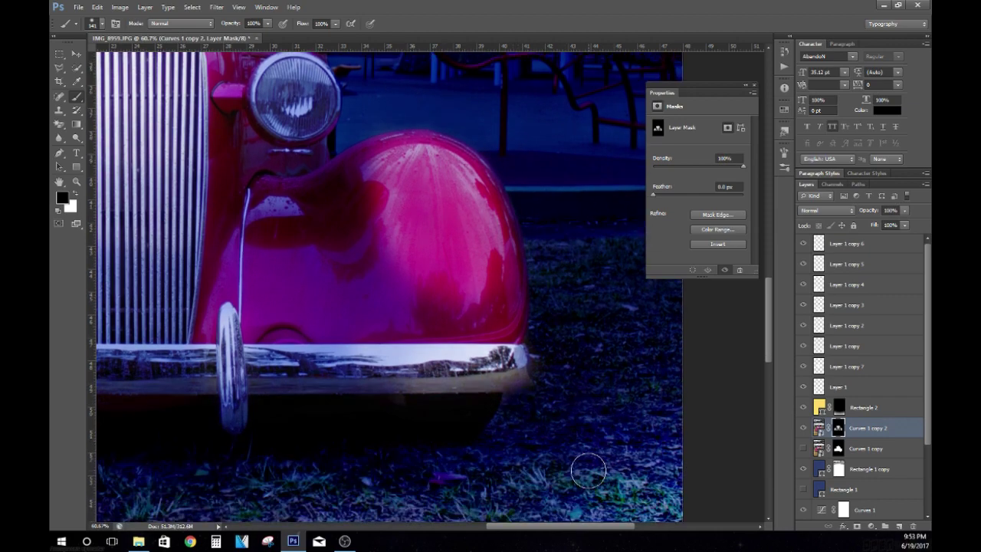
drag(523, 528, 393, 525)
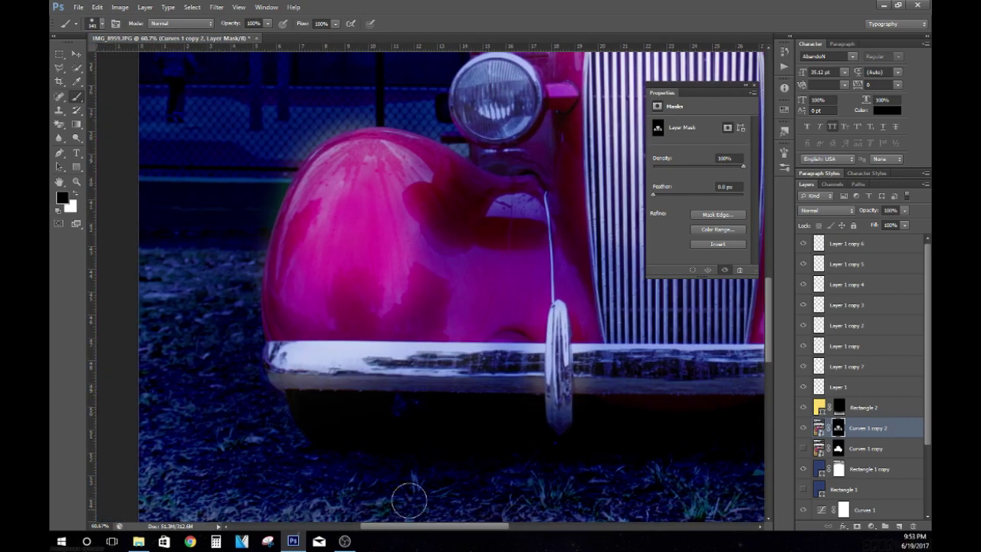
scroll(404, 192, up, 4)
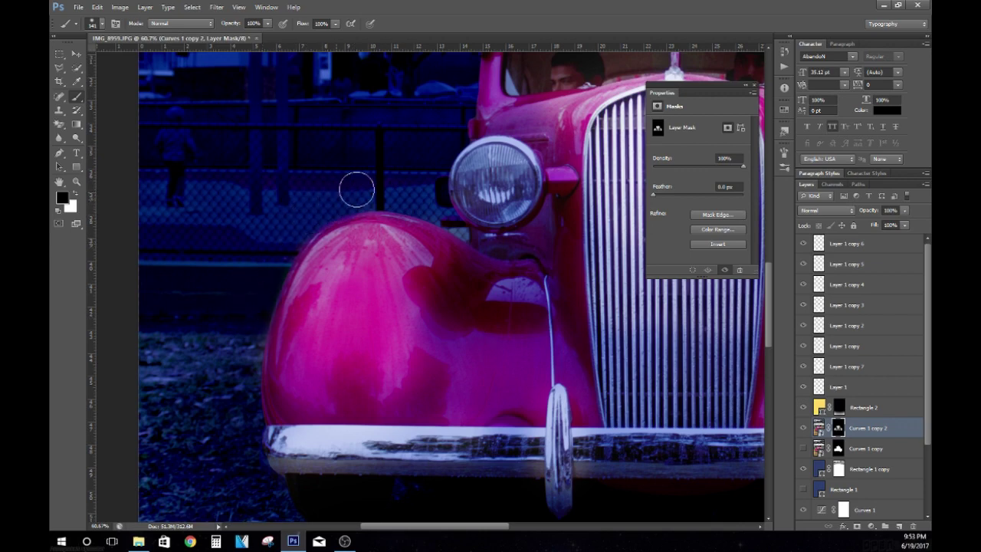
scroll(363, 153, up, 1)
scroll(257, 417, down, 5)
scroll(257, 417, up, 4)
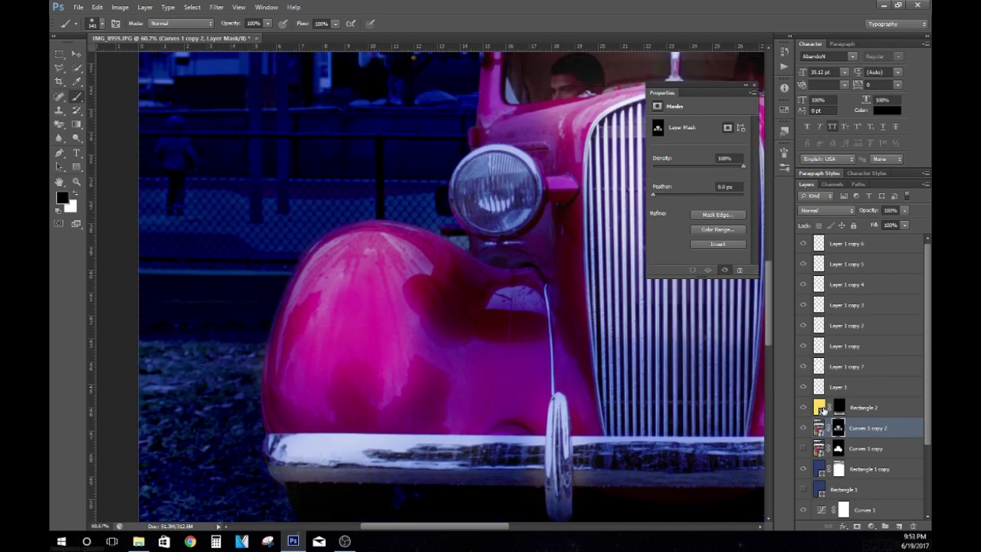
With a larger brush at 42% opacity, add faint glow along the left and right fender edges.
click(95, 23)
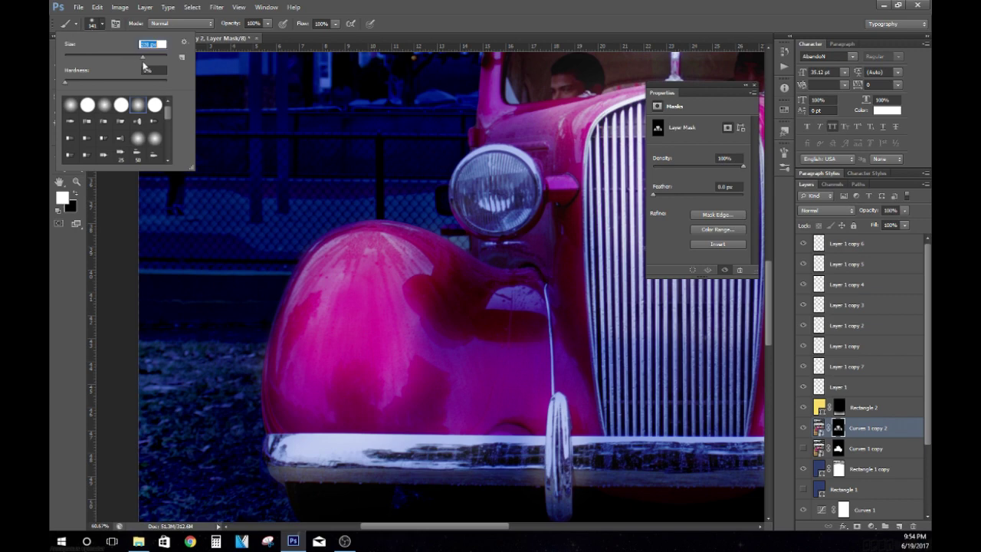
key(4)
key(2)
mouse_move(359, 319)
mouse_down()
mouse_move(317, 317)
mouse_move(339, 266)
mouse_up()
drag(485, 527, 549, 527)
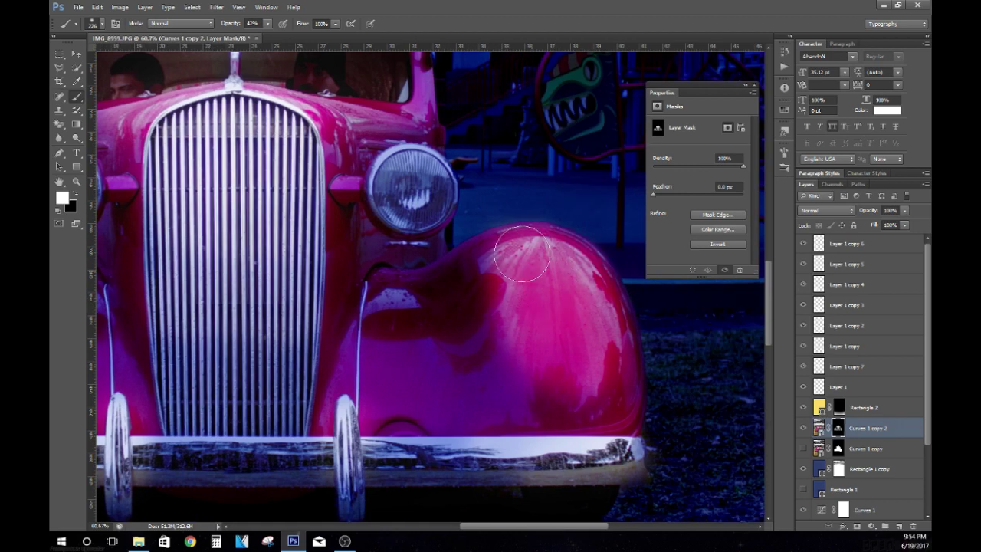
drag(585, 312, 611, 281)
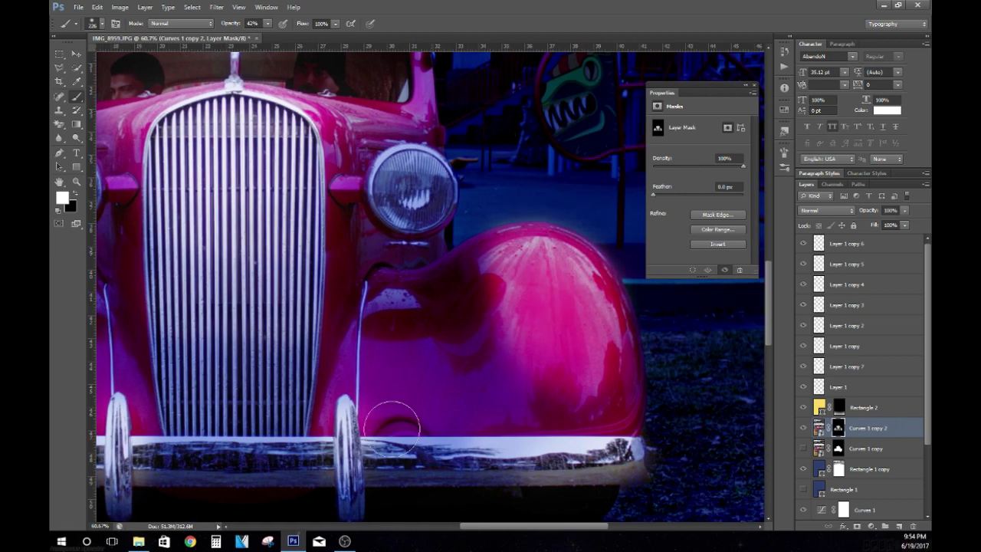
scroll(392, 427, up, 1)
scroll(392, 427, up, 1)
drag(559, 528, 527, 527)
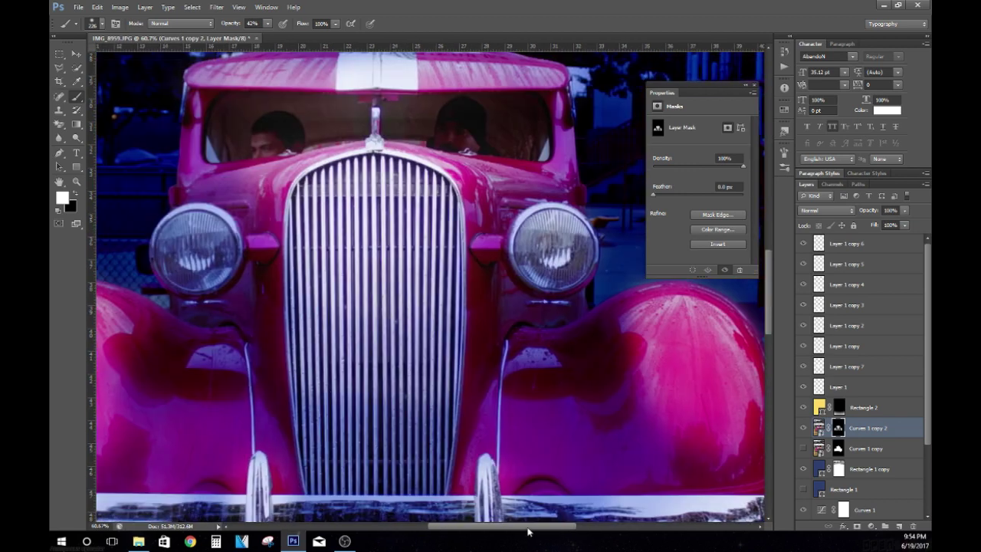
Brighten the left headlight on the Curves 1 copy 2 mask.
drag(180, 230, 198, 229)
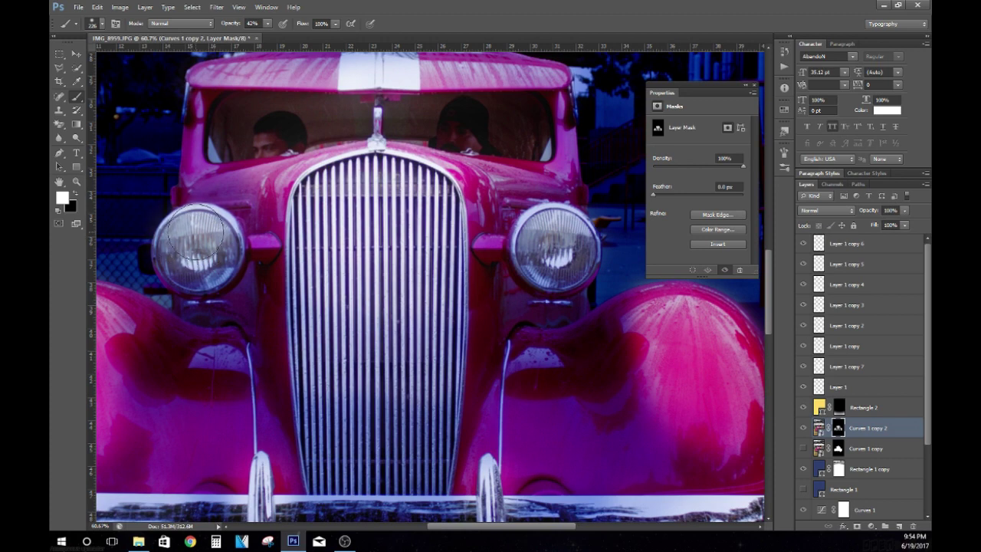
scroll(198, 230, up, 1)
key(v)
click(847, 243)
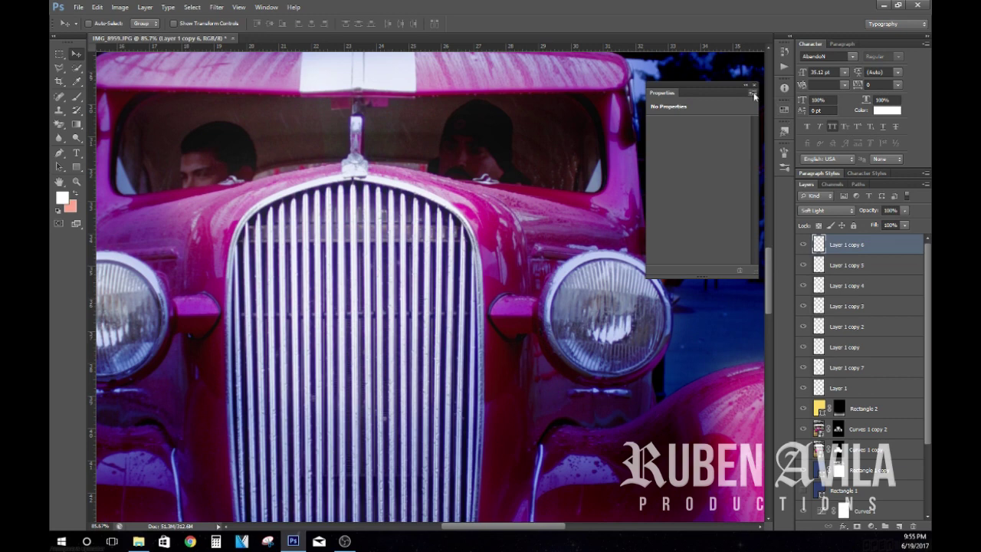
Outline the windshield with the Polygonal Lasso and fill it white on a new layer.
scroll(433, 190, up, 1)
scroll(433, 190, up, 1)
scroll(303, 241, up, 1)
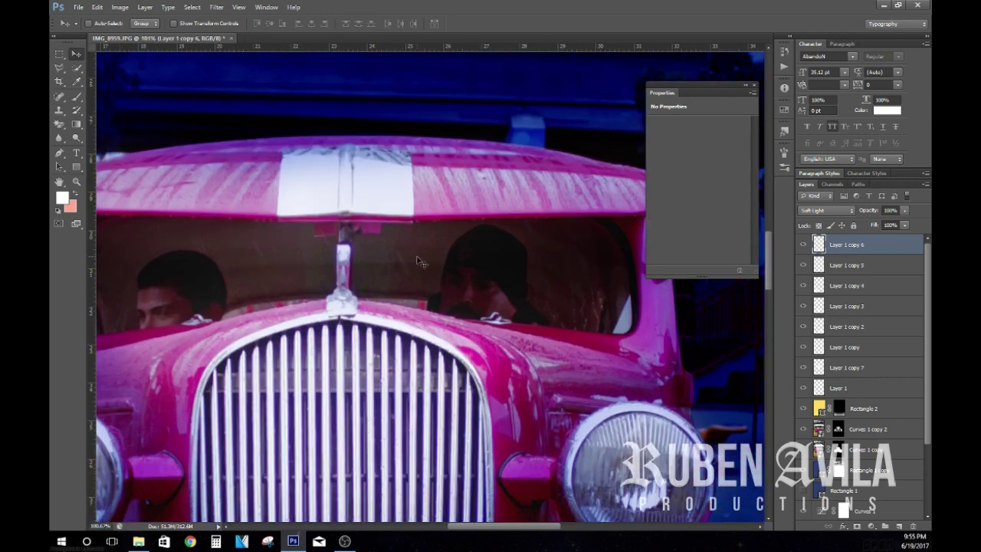
key(l)
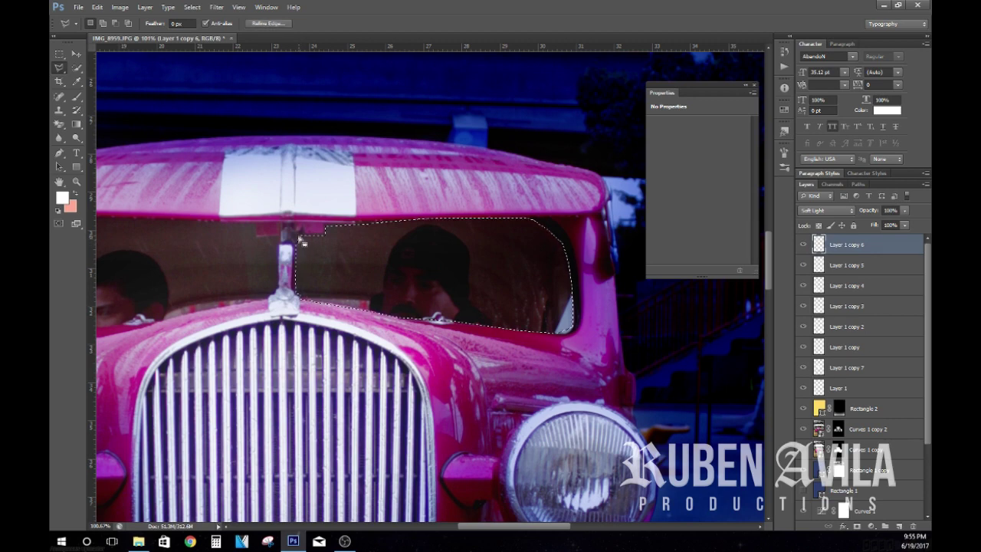
key(ctrl+shift+alt+n)
key(b)
key(0)
drag(321, 268, 282, 187)
key(ctrl+d)
Give Layer 2 a dark red Color Overlay using Color blend mode.
double_click(882, 244)
click(634, 288)
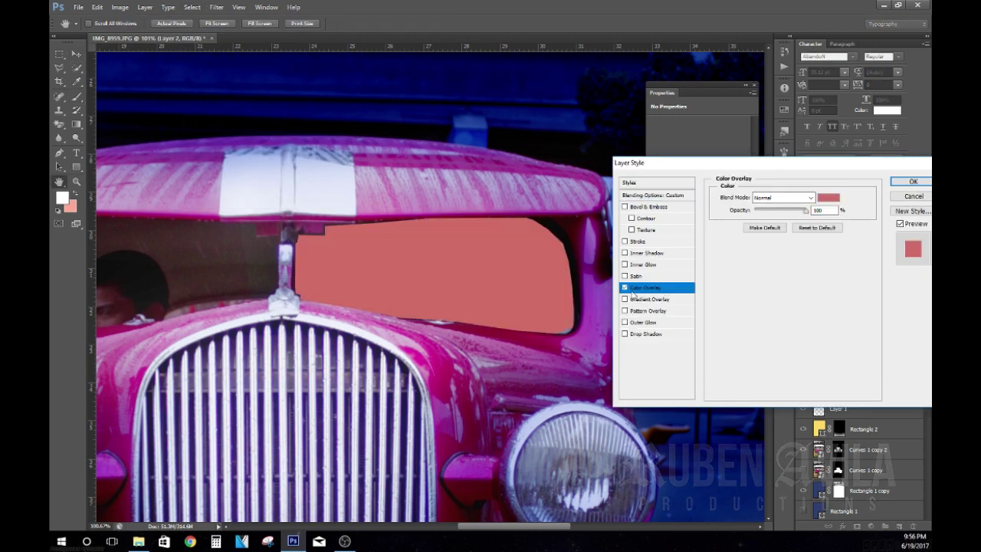
click(824, 200)
drag(779, 76, 797, 69)
click(909, 39)
scroll(781, 197, down, 3)
scroll(781, 201, down, 6)
scroll(781, 201, down, 4)
scroll(781, 201, down, 4)
scroll(781, 201, down, 4)
scroll(781, 200, down, 4)
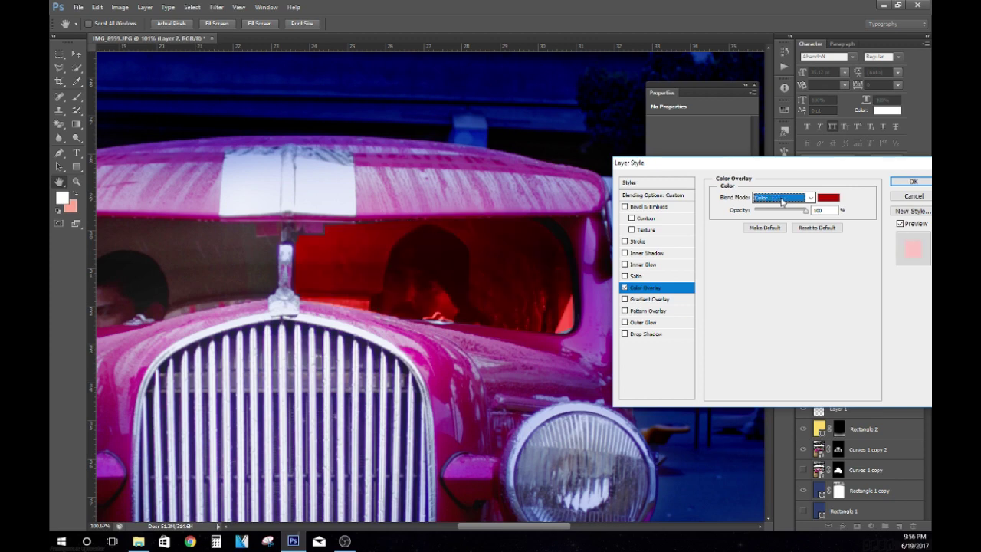
key(Return)
drag(284, 241, 514, 241)
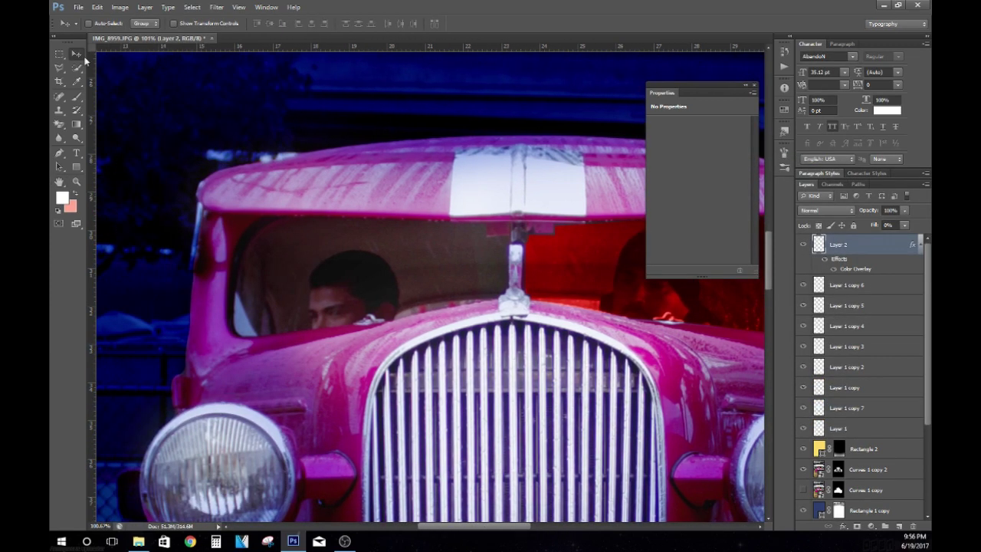
key(l)
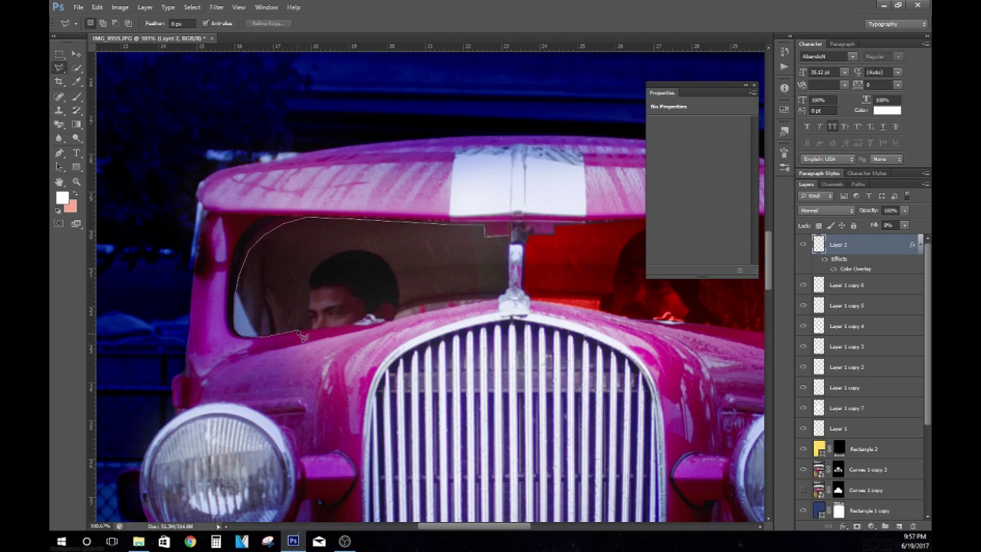
Paint the lassoed left windshield pane red on Layer 2, then deselect.
double_click(507, 295)
key(b)
drag(514, 278, 274, 136)
click(192, 7)
click(204, 29)
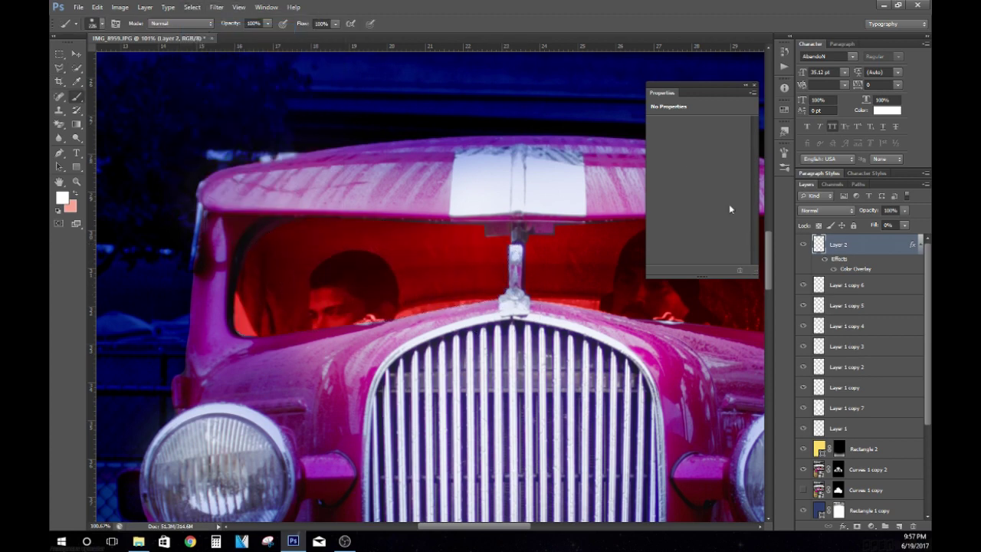
Change Layer 2's Color Overlay to a bright deep red after trying other hues.
click(78, 55)
scroll(544, 333, down, 5)
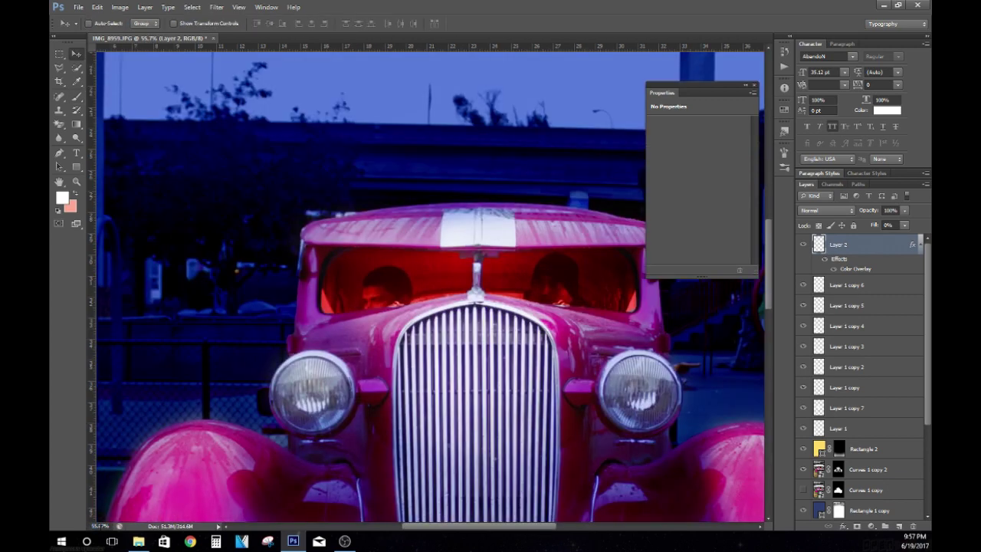
scroll(494, 456, down, 3)
double_click(857, 269)
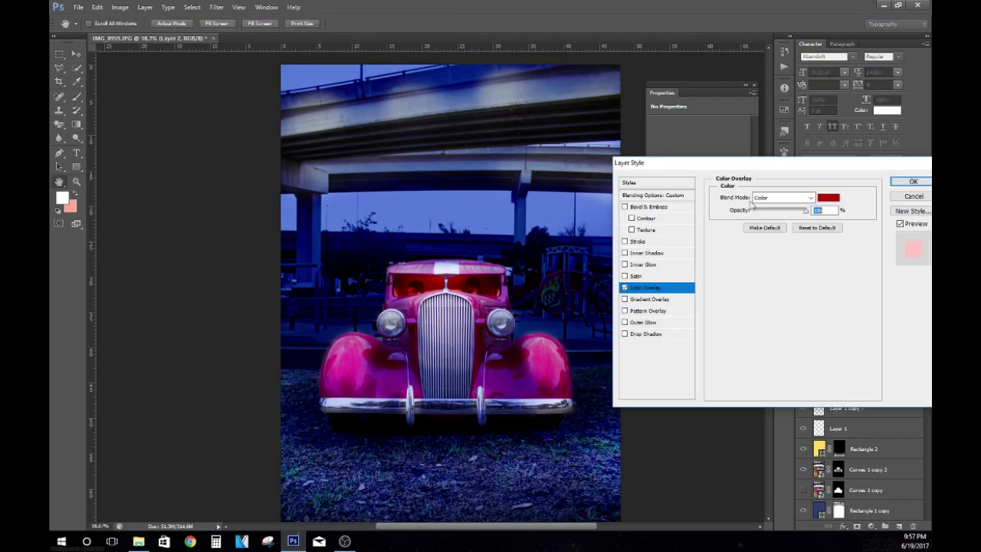
click(830, 201)
drag(818, 176, 821, 73)
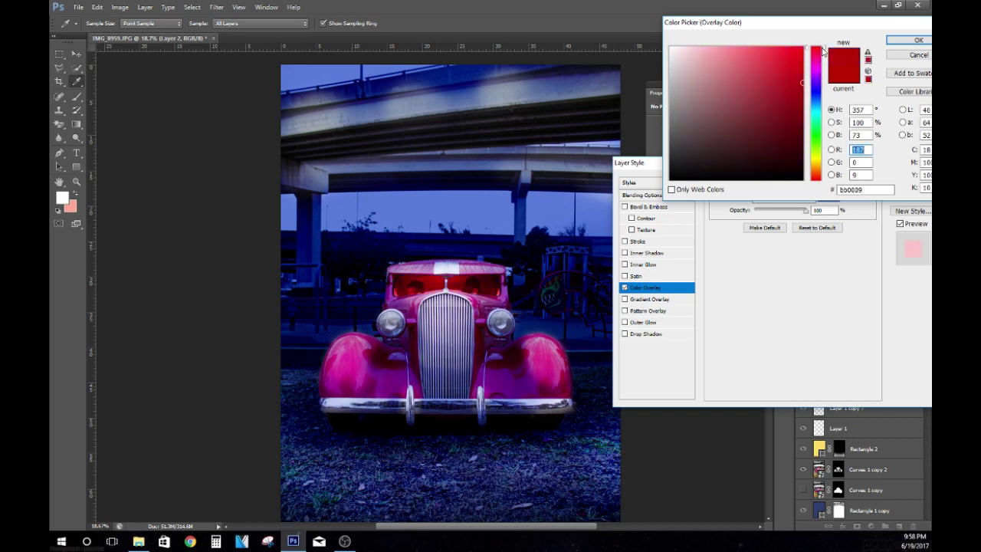
click(901, 42)
click(910, 173)
Toggle Rectangle 1 copy off and on to compare, then adjust the view zoom.
scroll(858, 345, down, 3)
click(803, 377)
click(803, 377)
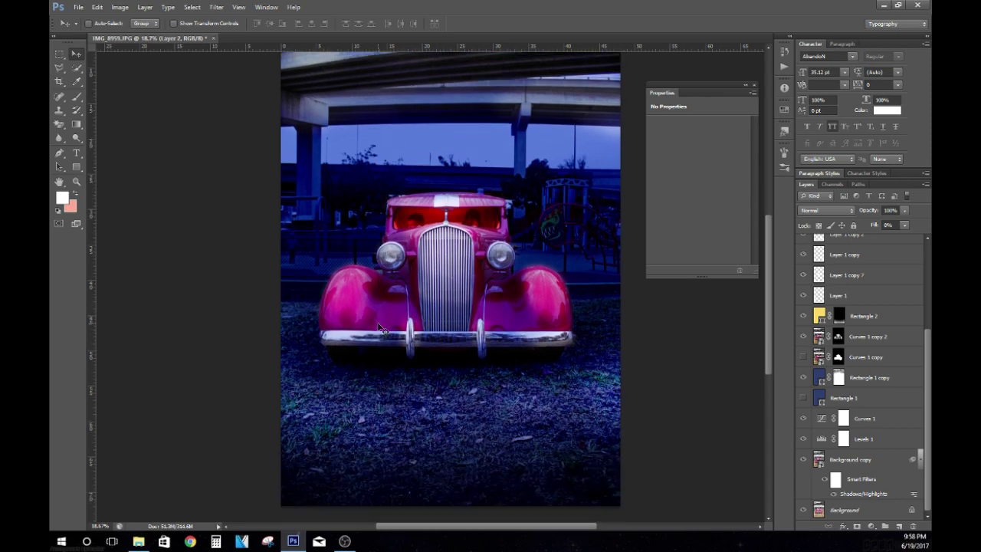
scroll(387, 328, down, 2)
click(100, 526)
scroll(429, 283, up, 2)
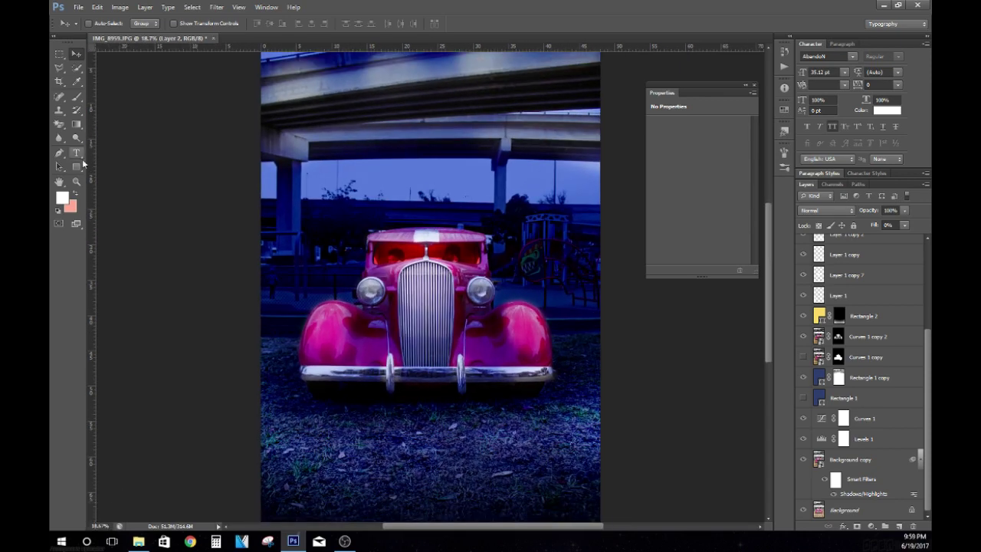
Reposition Layer 1 copy 8, reset its style and add a Black, White Gradient Overlay.
scroll(858, 345, up, 5)
click(893, 427)
drag(284, 372, 383, 181)
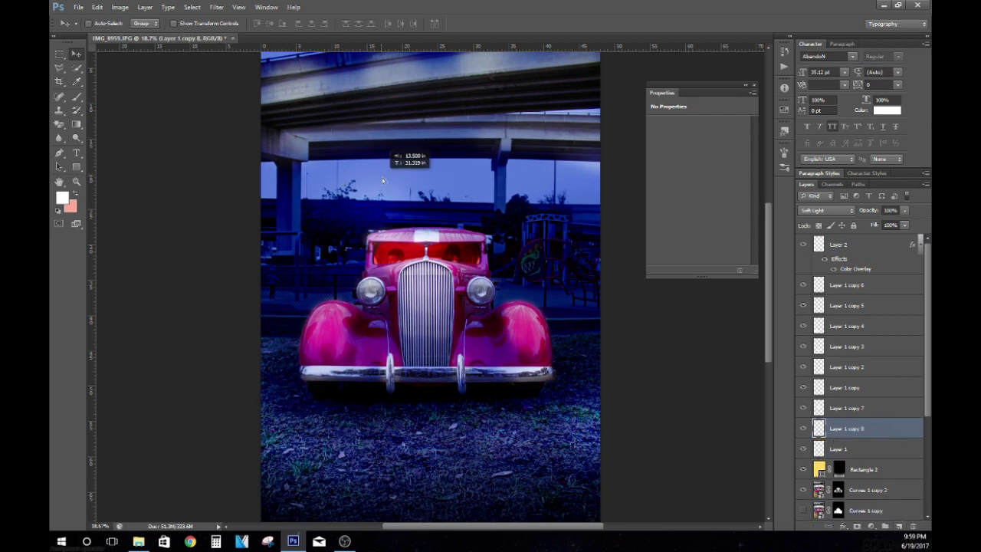
double_click(896, 431)
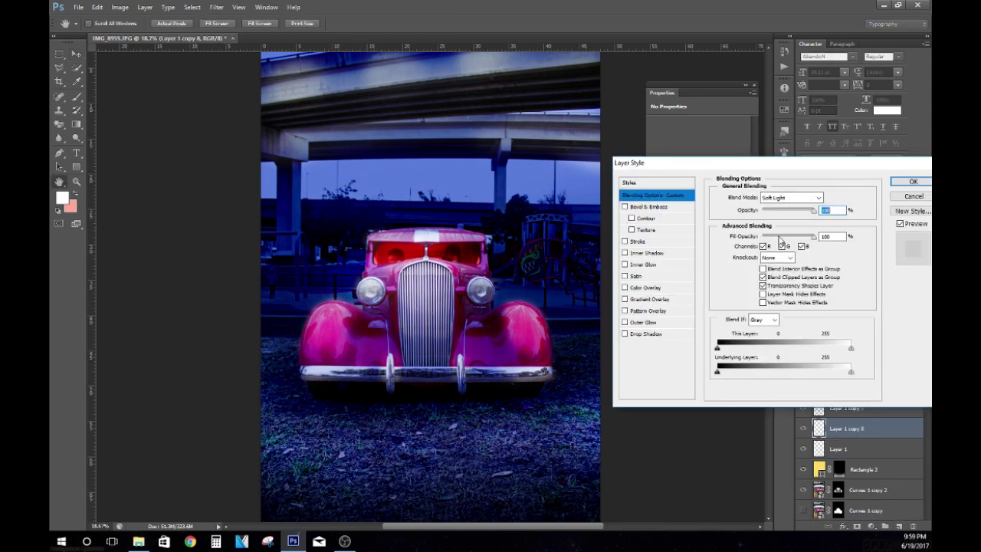
click(657, 183)
click(717, 191)
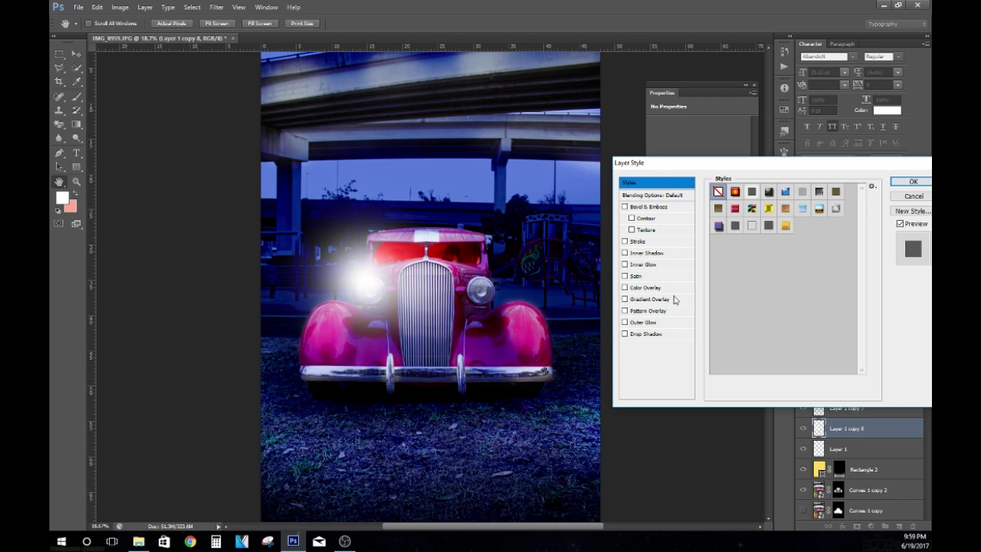
click(626, 300)
click(781, 221)
click(152, 169)
click(169, 169)
Set the gradient's starting colour stop to a muted gold.
click(131, 315)
click(181, 357)
drag(761, 61, 870, 4)
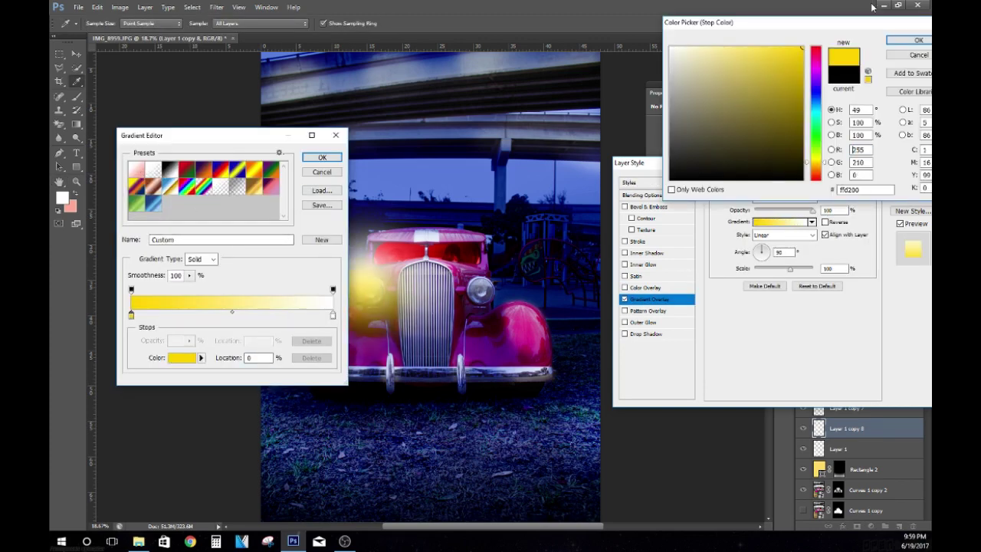
drag(755, 77, 761, 87)
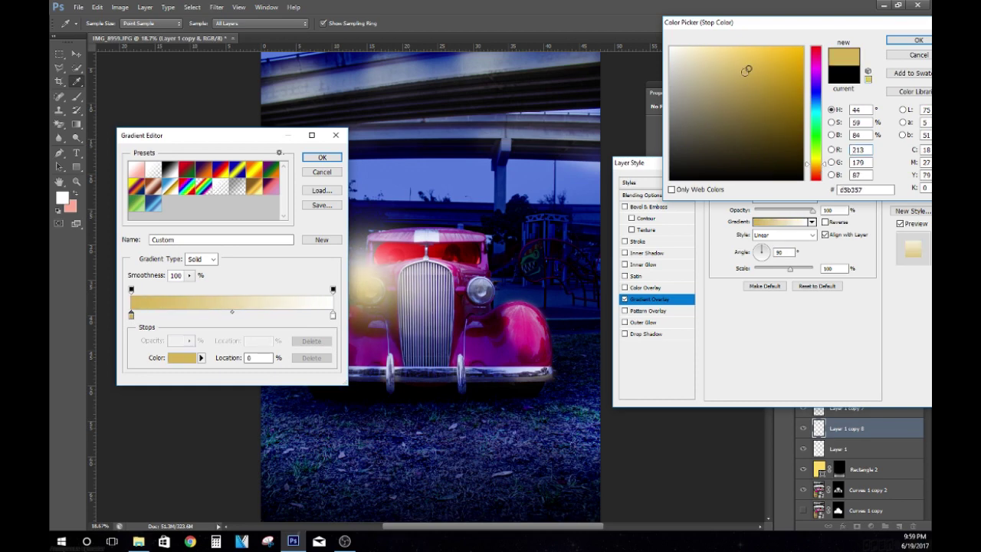
key(Return)
key(Return)
Make the gradient radial with gold at the outer end and the white stop near 13%.
click(781, 234)
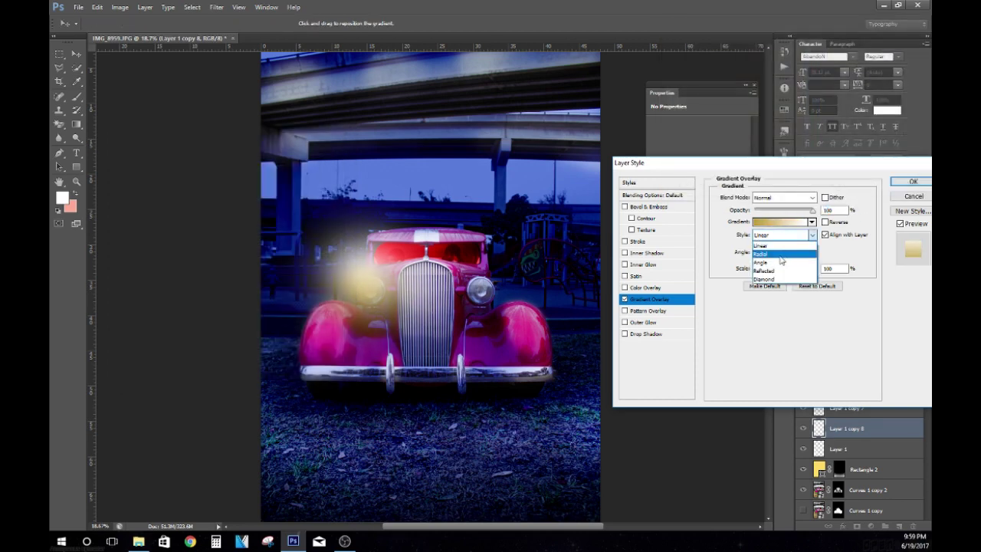
click(782, 244)
click(780, 221)
drag(131, 315, 333, 315)
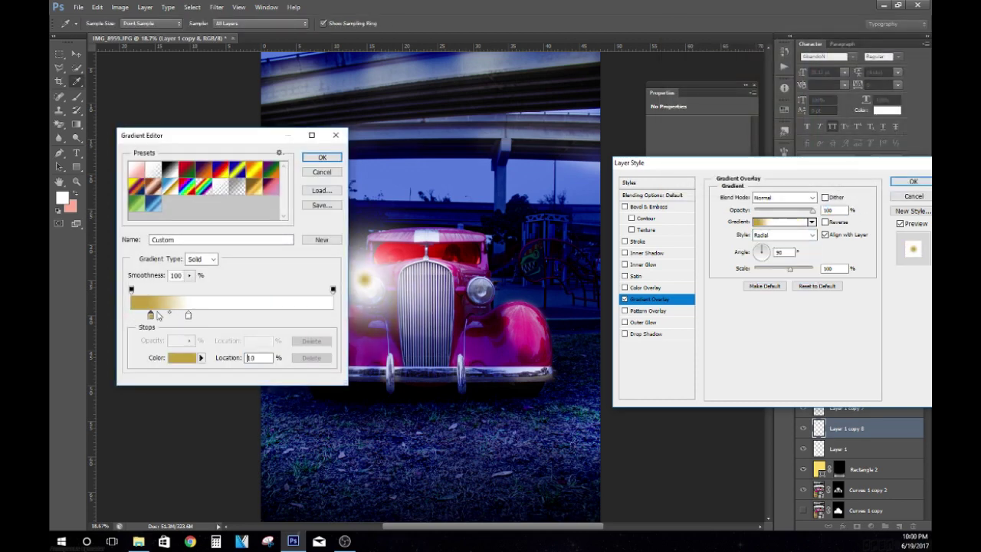
drag(191, 135, 672, 100)
drag(620, 281, 639, 280)
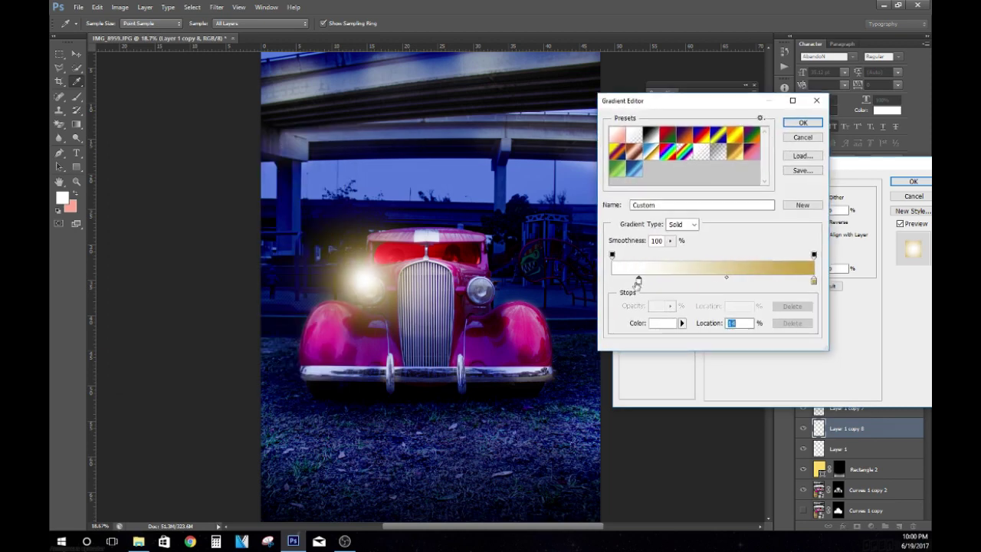
key(Return)
Set the glow's blend mode to Lighten and apply the layer style.
click(788, 197)
scroll(787, 201, down, 5)
scroll(787, 201, down, 1)
scroll(788, 201, up, 1)
scroll(787, 200, down, 1)
scroll(788, 201, up, 1)
scroll(787, 201, down, 1)
scroll(788, 201, up, 1)
scroll(788, 201, down, 1)
scroll(787, 201, up, 1)
click(892, 182)
Free Transform the glow to 42% and centre it on the left headlight.
click(98, 6)
click(253, 223)
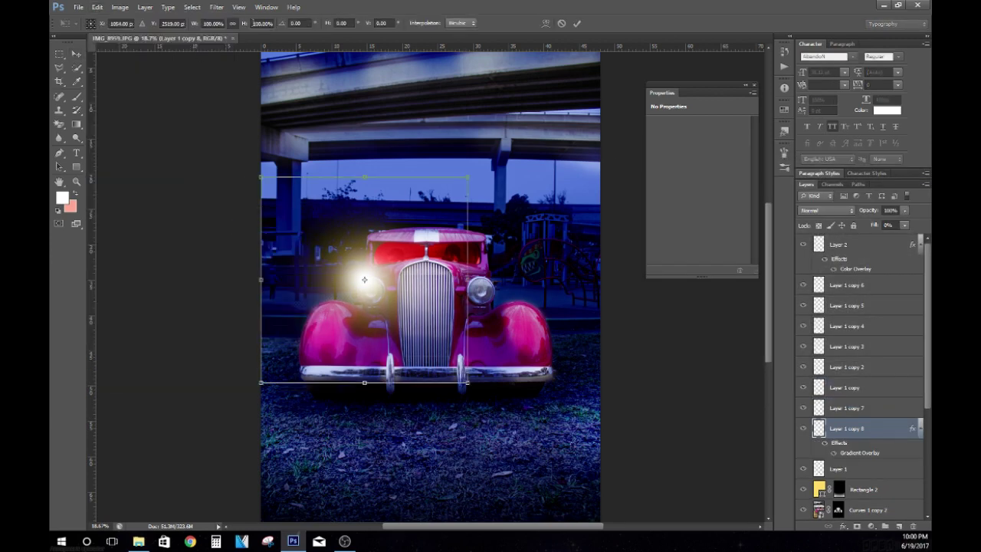
text(42)
key(Tab)
drag(360, 291, 366, 299)
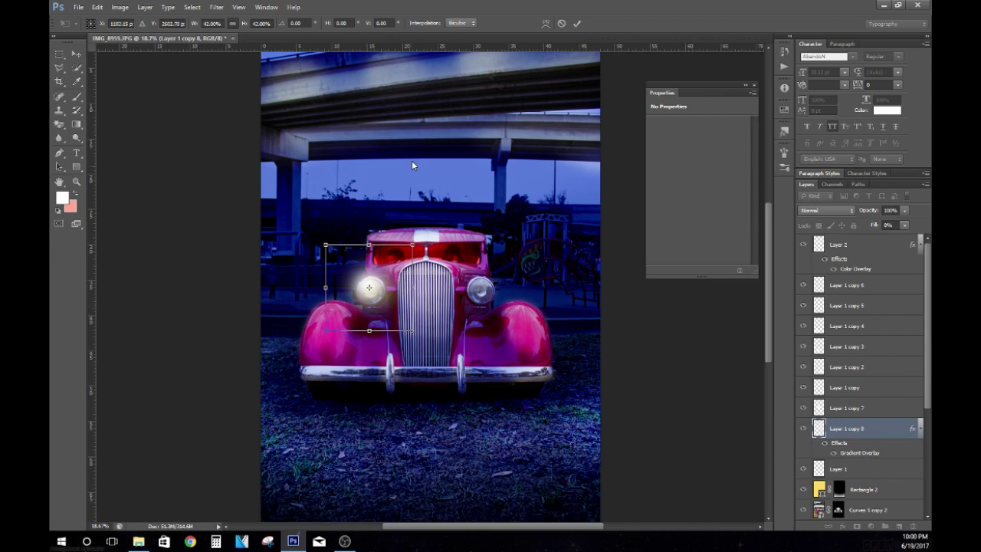
click(578, 24)
Recolour the glow's gradient to pale light blue and copy it onto the right headlight.
double_click(858, 452)
click(782, 220)
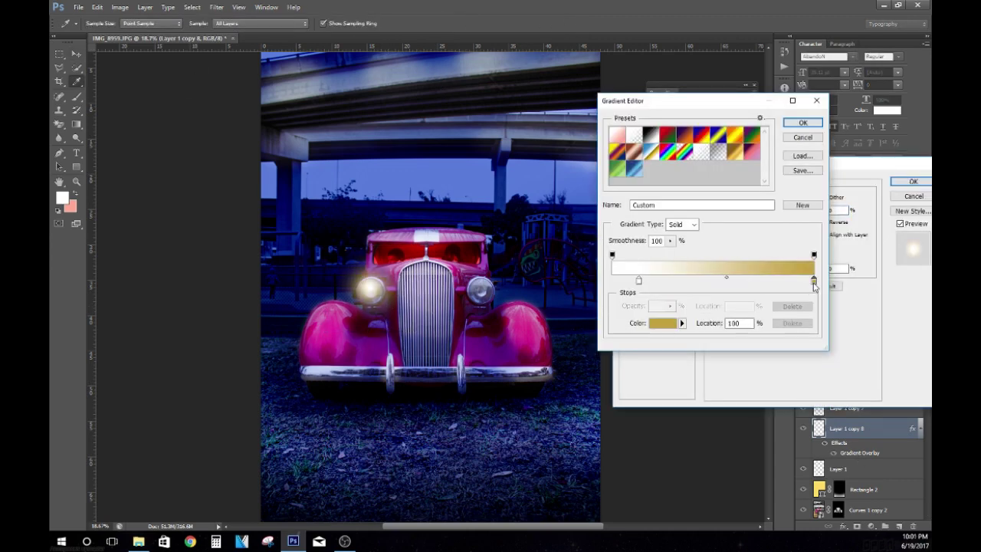
double_click(814, 280)
drag(817, 125, 819, 119)
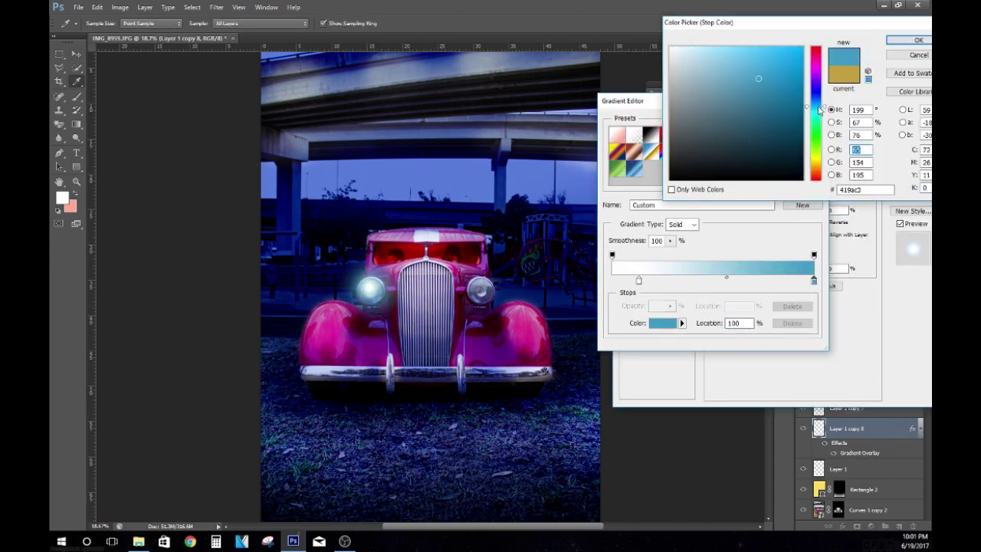
drag(796, 54, 717, 34)
drag(816, 116, 817, 110)
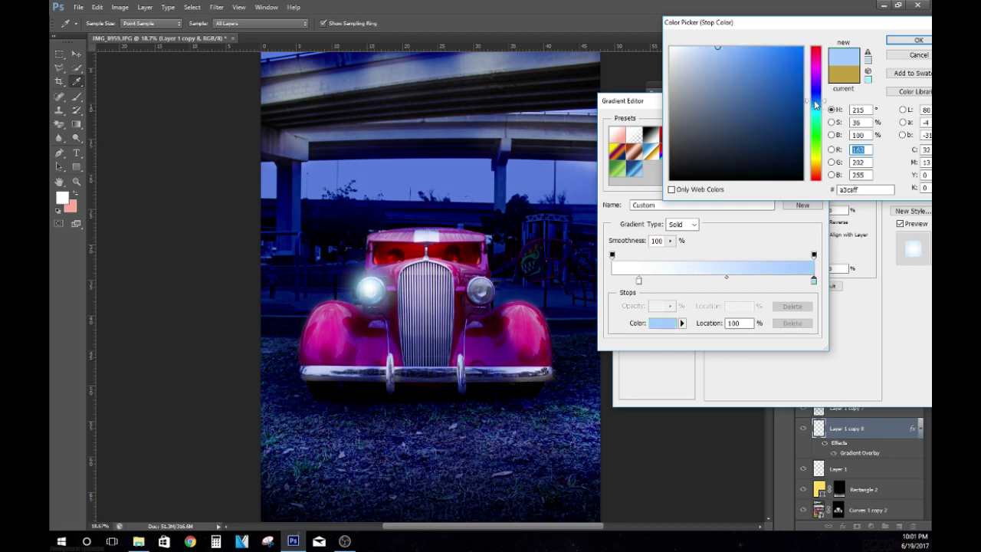
drag(717, 45, 712, 44)
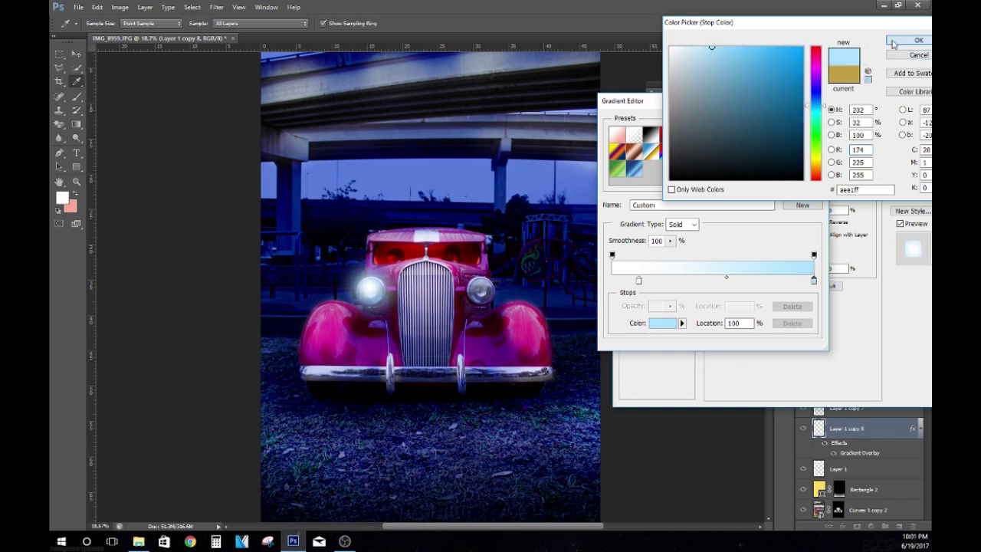
click(892, 45)
key(Return)
key(Return)
drag(453, 253, 565, 256)
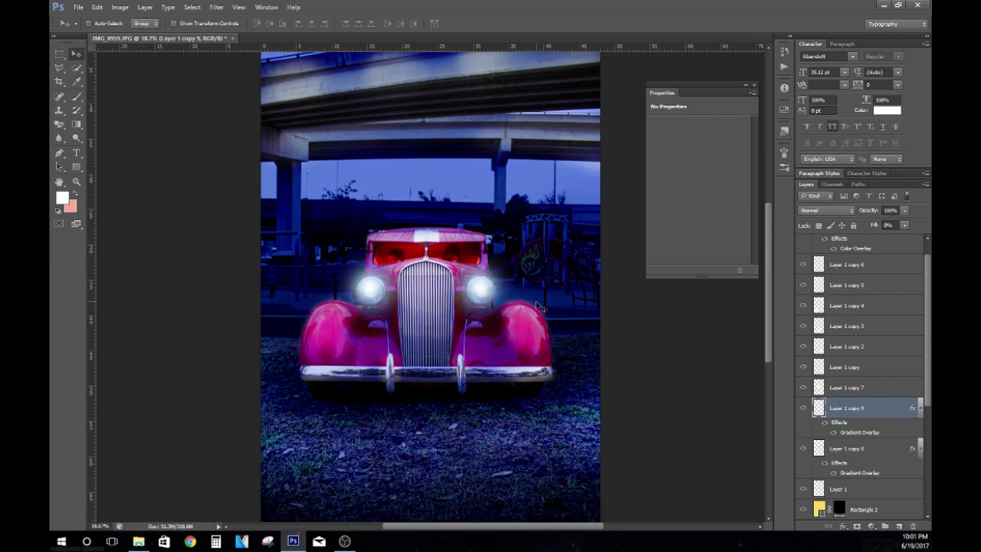
Duplicate the glow to the top and Free Transform it into a large haze at right.
key(ctrl+j)
key(ctrl+shift+bracketright)
click(97, 7)
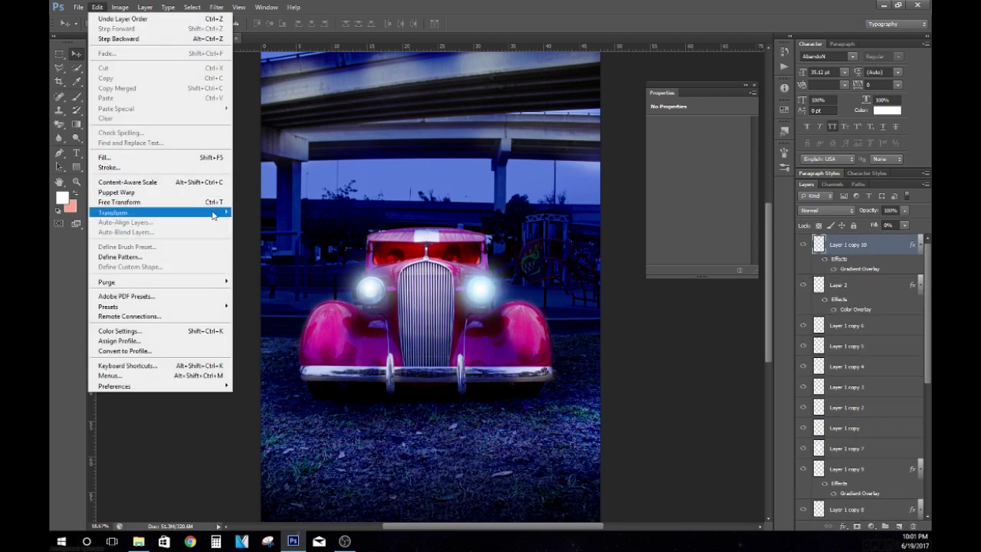
click(119, 201)
drag(253, 306, 390, 253)
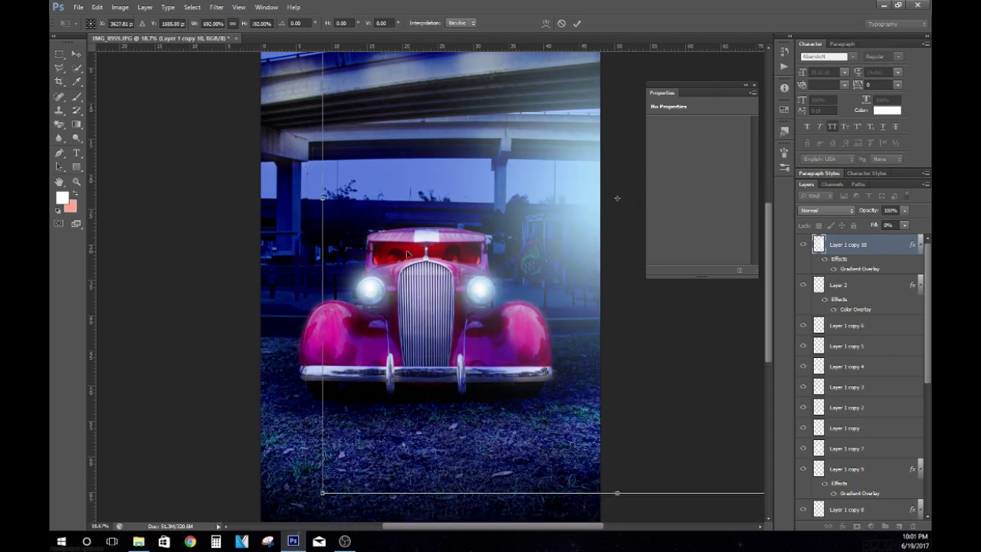
key(Return)
mouse_move(364, 284)
mouse_down()
mouse_move(609, 302)
mouse_move(606, 345)
mouse_up()
Spread haze copies around the car at 22% opacity and hide Layer 1 copy 11.
drag(851, 245, 899, 523)
mouse_move(298, 302)
mouse_down()
mouse_move(264, 191)
mouse_move(284, 170)
mouse_up()
drag(579, 302, 464, 354)
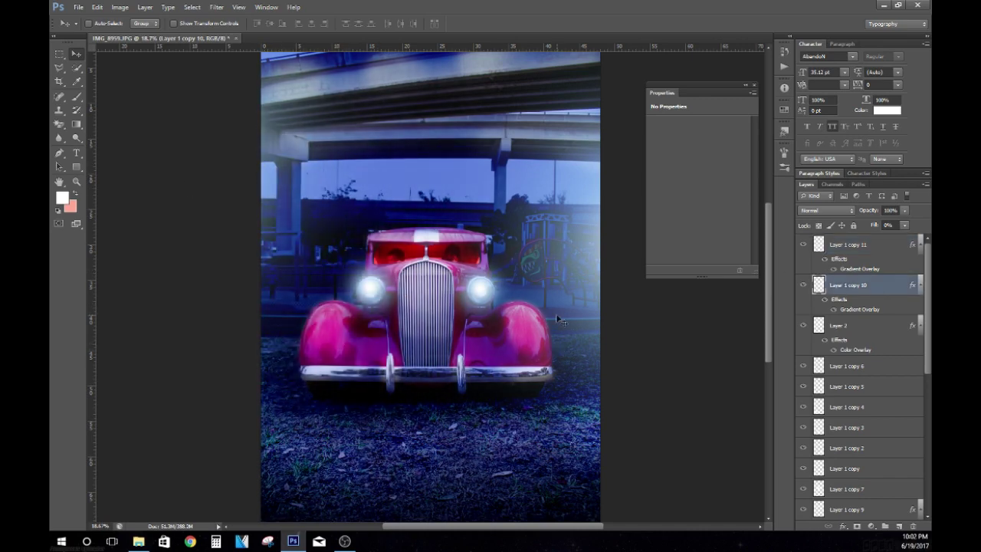
drag(904, 210, 864, 224)
drag(592, 297, 613, 291)
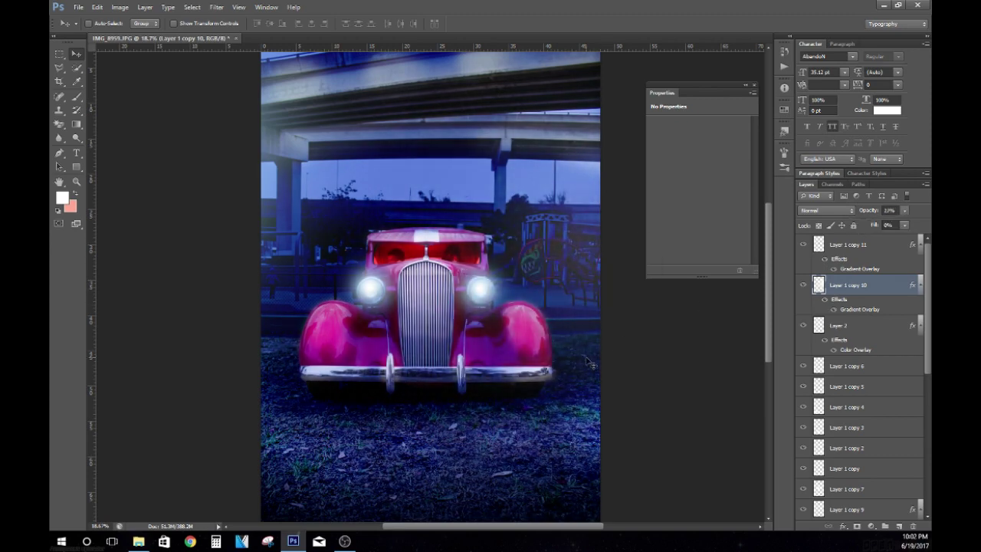
click(803, 243)
mouse_move(537, 298)
alt+mouse_down()
mouse_move(269, 250)
mouse_move(278, 252)
alt+mouse_up()
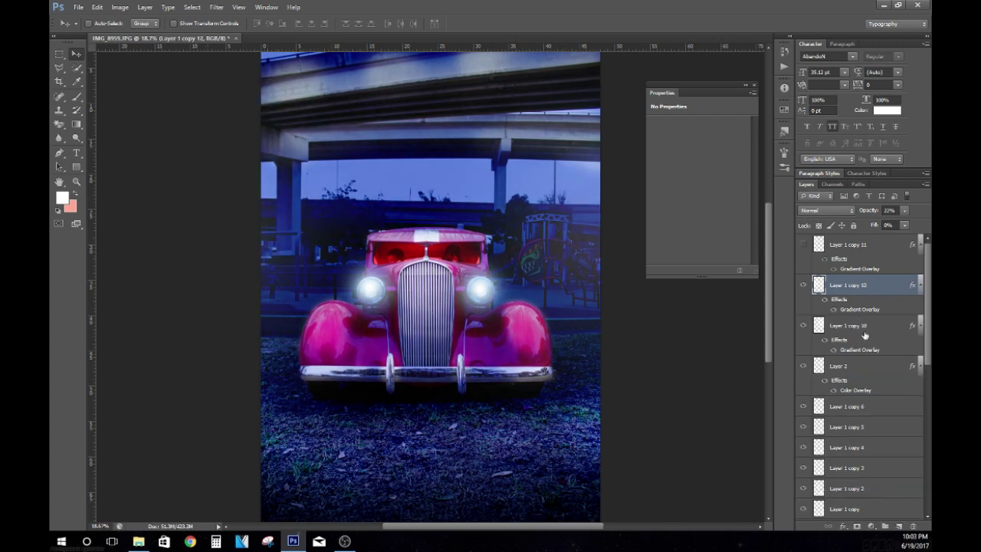
click(864, 335)
drag(567, 253, 587, 283)
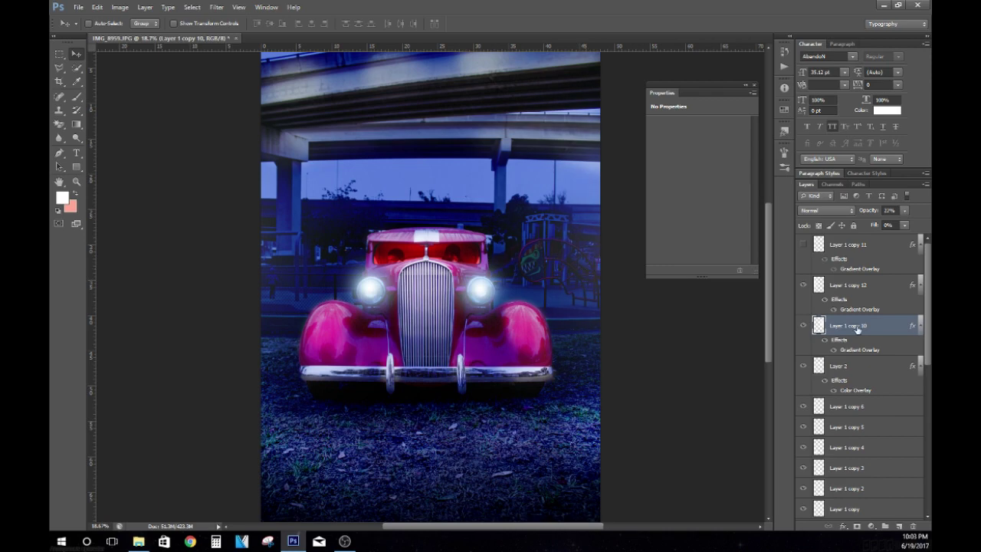
Add a layer mask to Layer 1 copy 12 and set up a black brush.
click(853, 295)
click(870, 525)
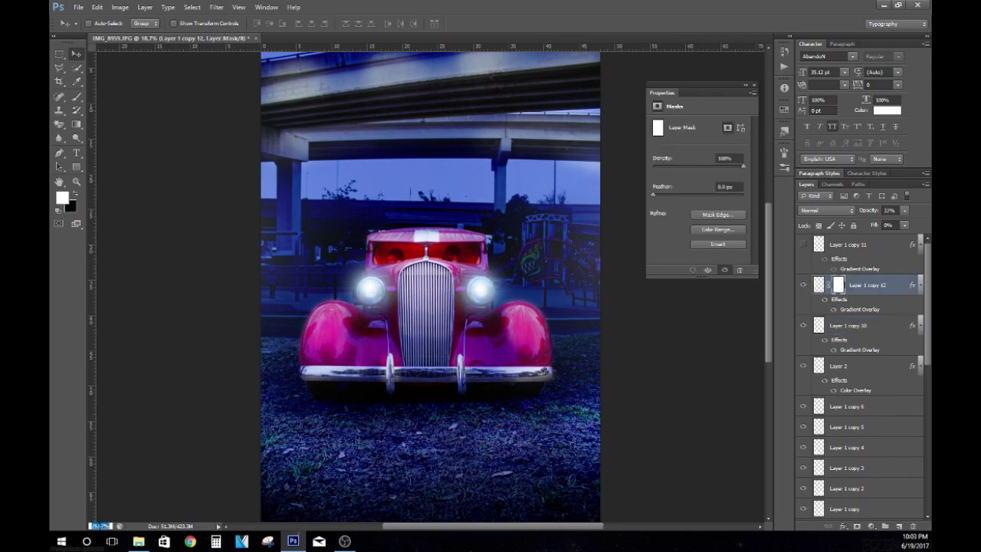
scroll(430, 286, up, 3)
scroll(429, 286, up, 2)
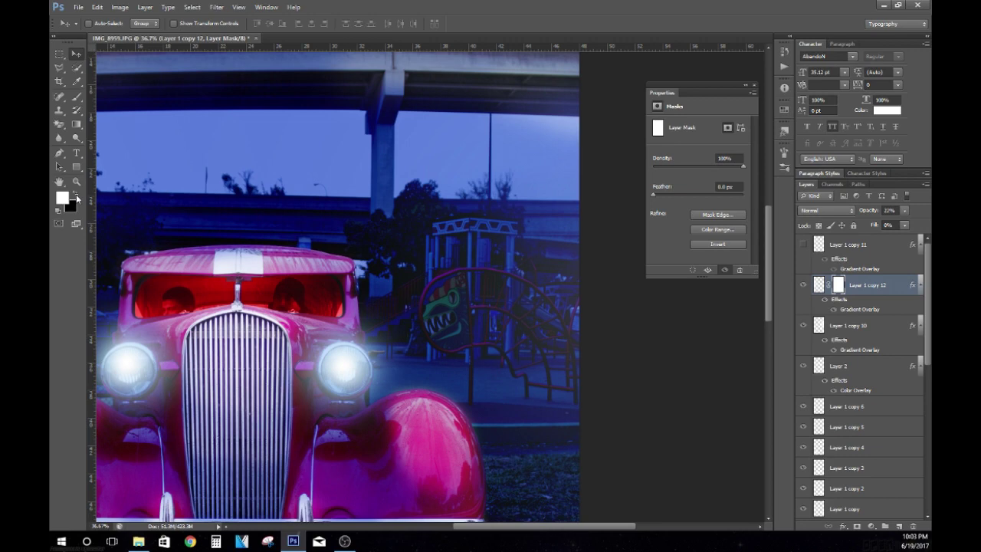
click(76, 198)
key(b)
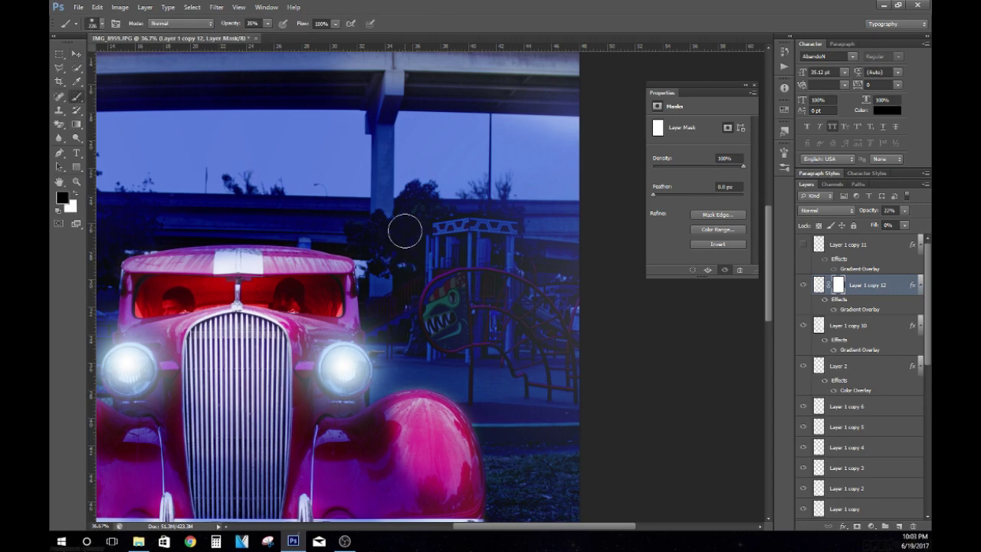
Mask Layer 1 copy 10 and paint out its haze over the playground railing.
click(851, 326)
click(857, 526)
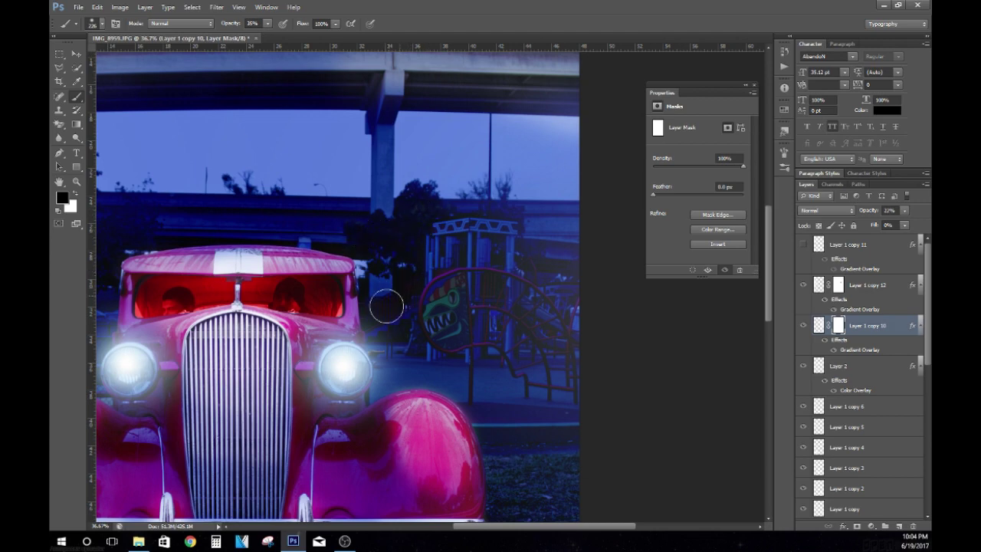
mouse_move(533, 313)
mouse_down()
mouse_move(554, 354)
mouse_move(416, 344)
mouse_move(561, 431)
mouse_up()
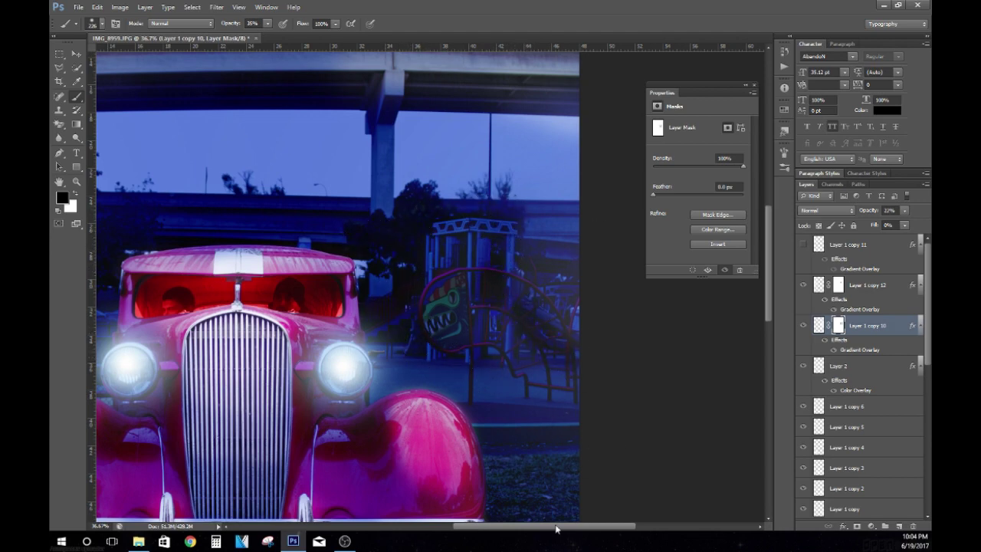
drag(557, 529, 476, 528)
click(838, 285)
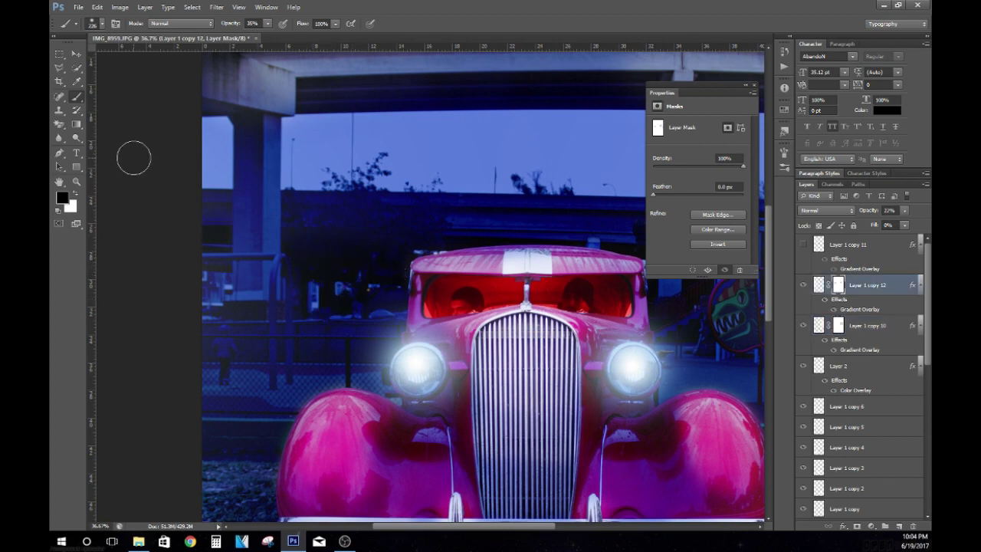
Zoom in on the car's front and reopen Layer 2's Color Overlay settings.
key(v)
key(shift+Down)
key(Down)
key(Down)
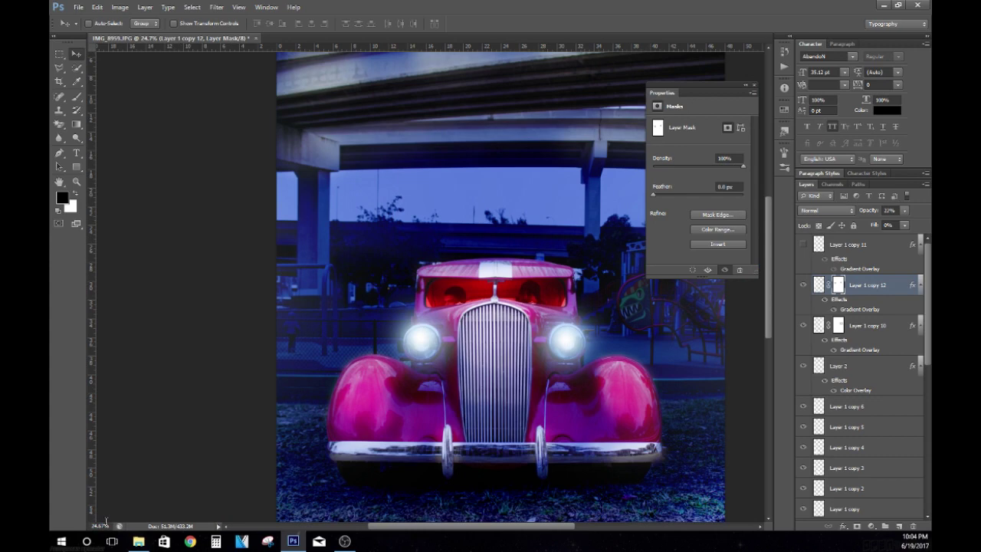
key(Up)
key(Up)
key(Up)
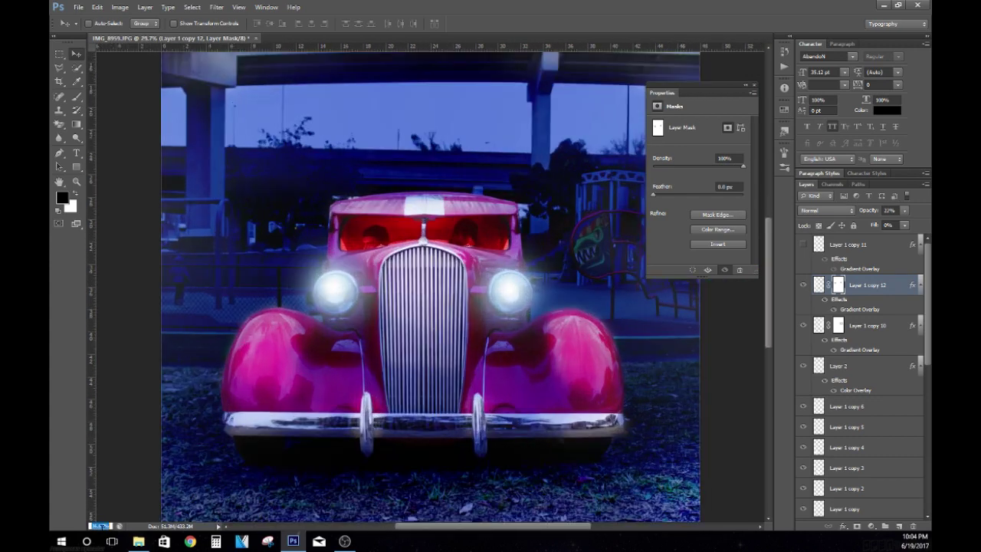
key(Up)
key(Up)
key(Up)
ctrl+click(529, 201)
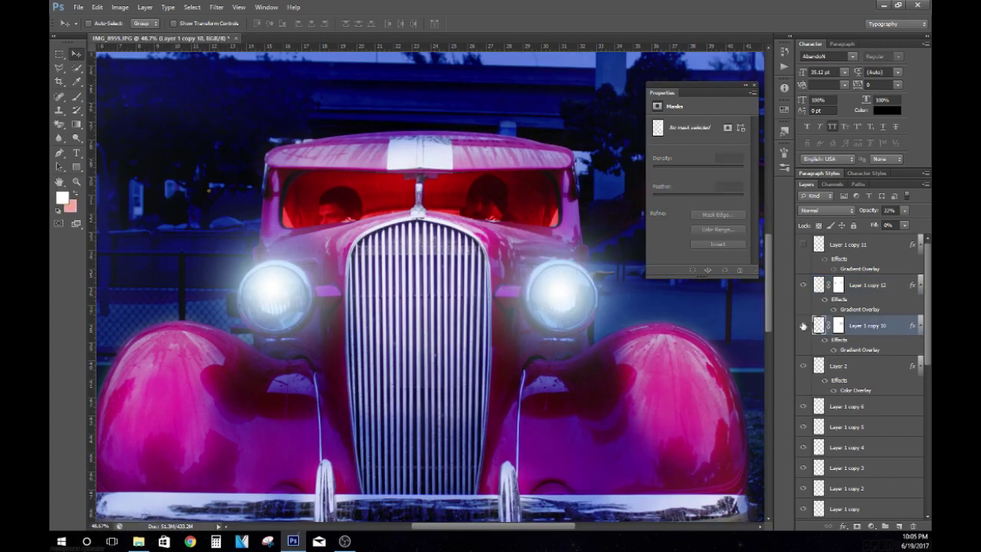
double_click(865, 390)
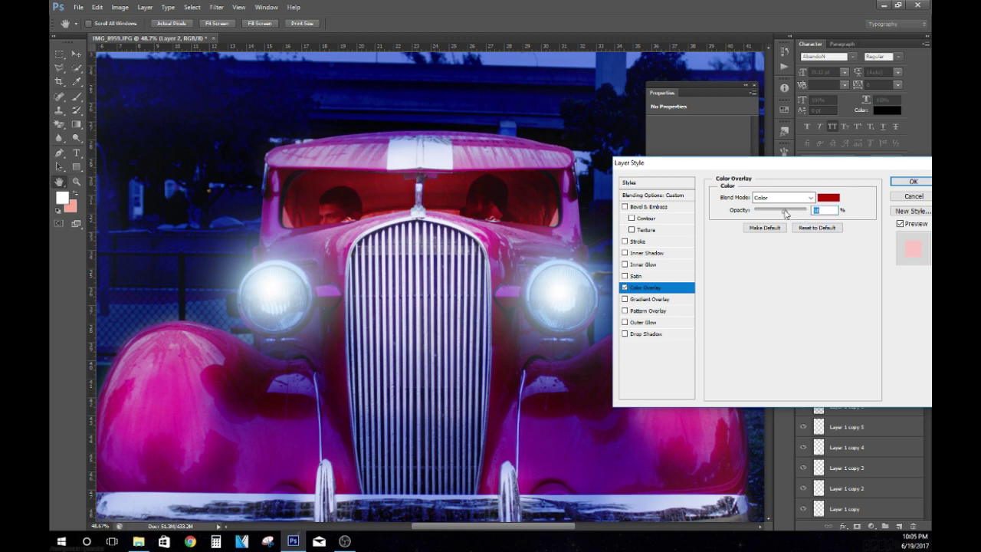
Add a mask to Layer 2 and paint black over the windshield occupants.
key(Return)
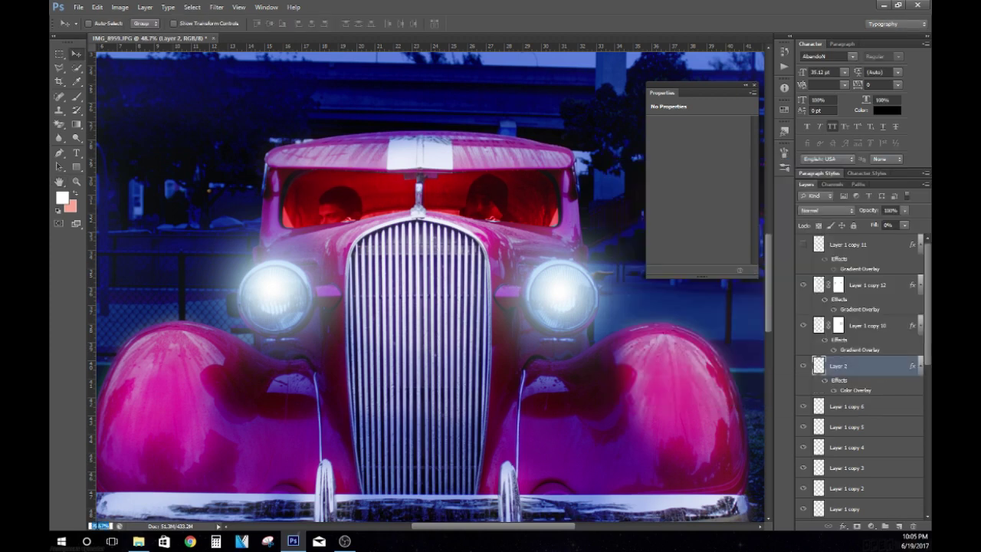
scroll(455, 317, up, 3)
scroll(454, 317, up, 2)
click(871, 526)
key(d)
key(x)
key(b)
mouse_move(295, 330)
mouse_down()
mouse_move(394, 306)
mouse_move(678, 317)
mouse_up()
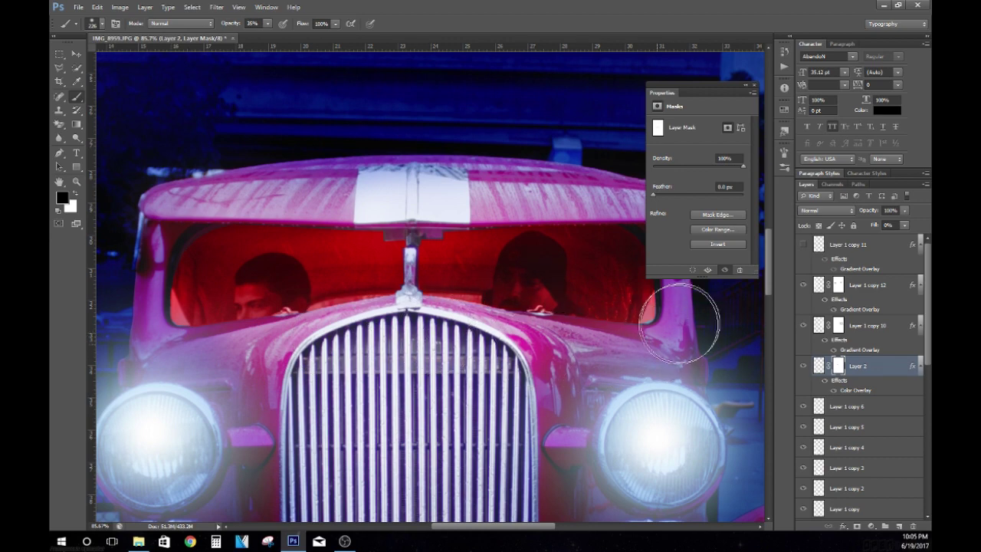
mouse_move(272, 337)
mouse_down()
mouse_move(258, 289)
mouse_move(296, 308)
mouse_move(486, 284)
mouse_move(573, 308)
mouse_move(241, 284)
mouse_move(268, 303)
mouse_up()
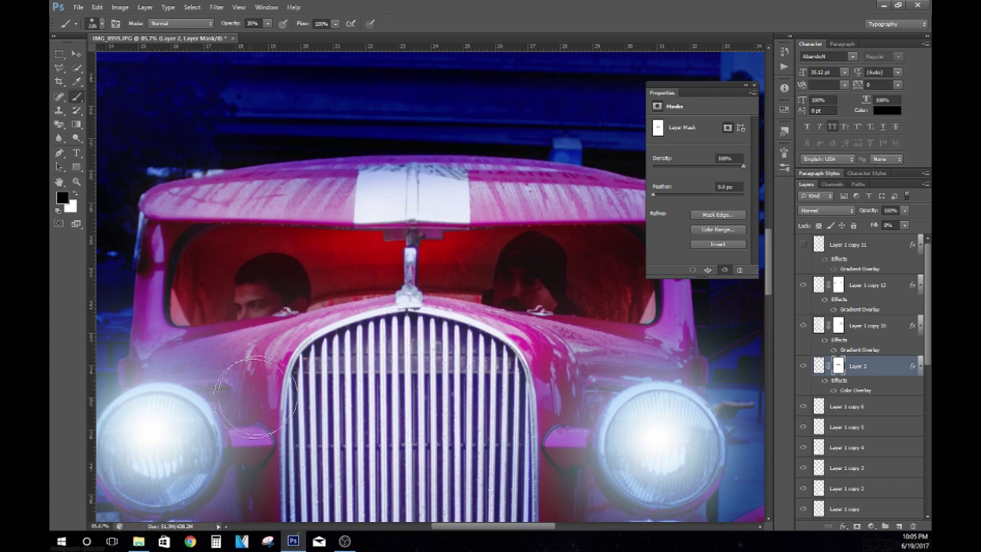
Refine the Layer 2 mask with a much smaller brush, swapping between white and black.
click(93, 23)
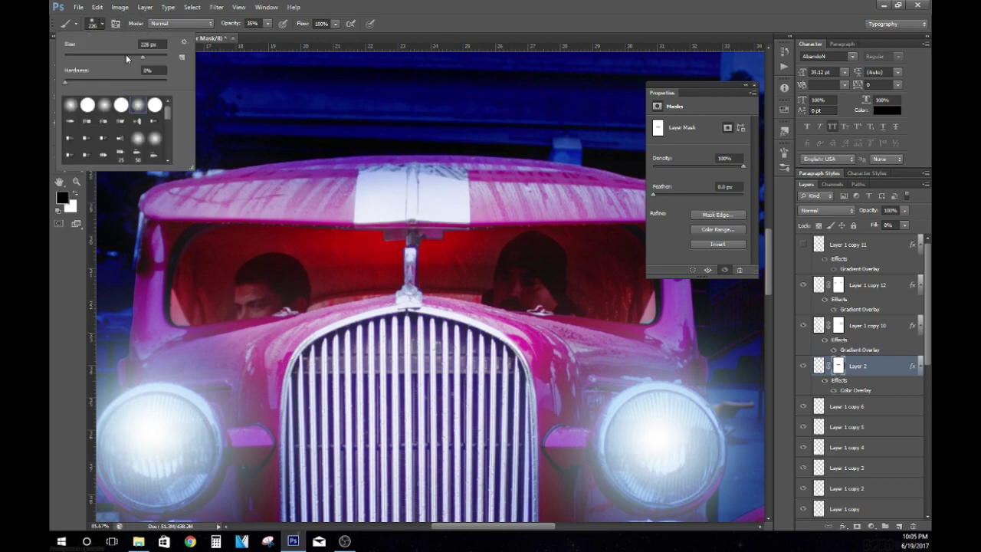
drag(160, 44, 142, 44)
click(397, 263)
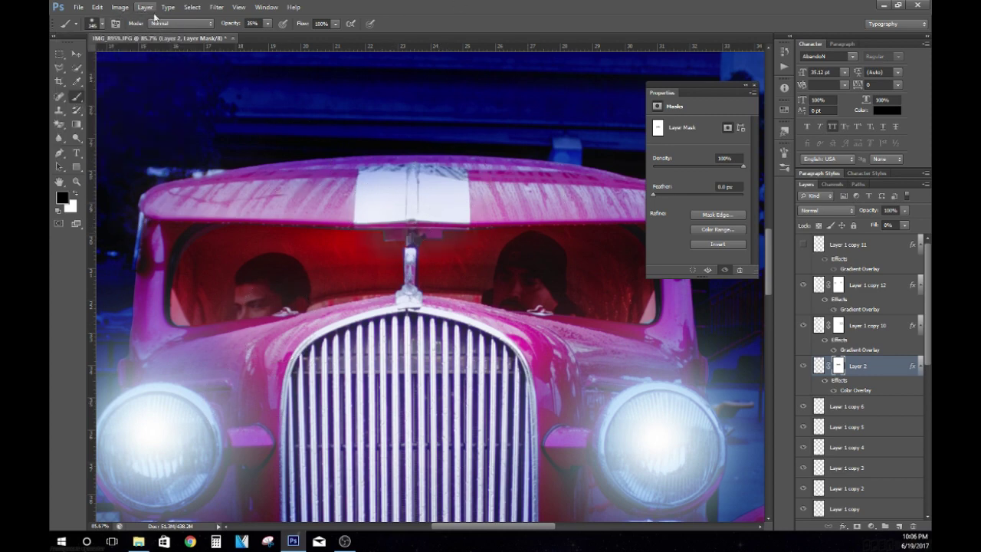
click(77, 194)
click(93, 23)
click(76, 59)
click(376, 234)
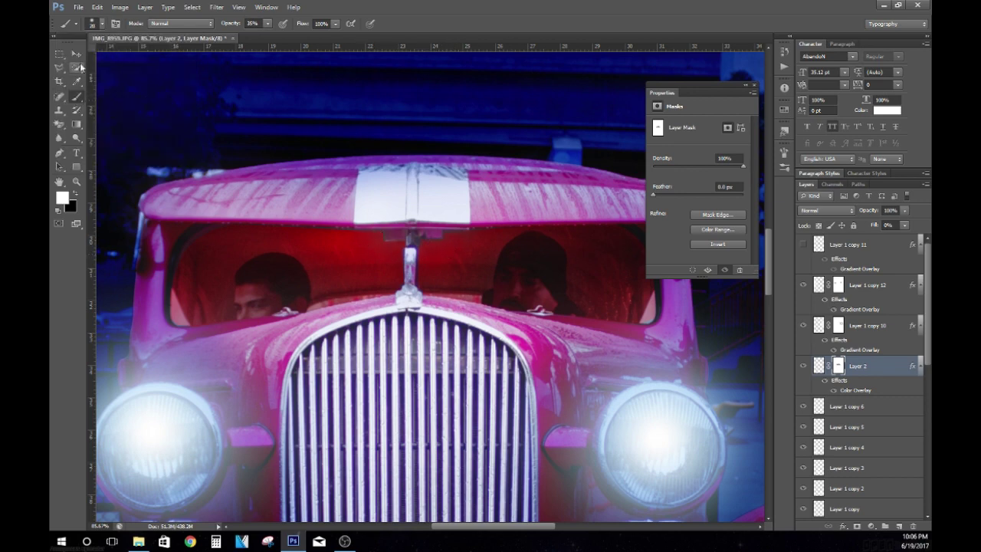
key(x)
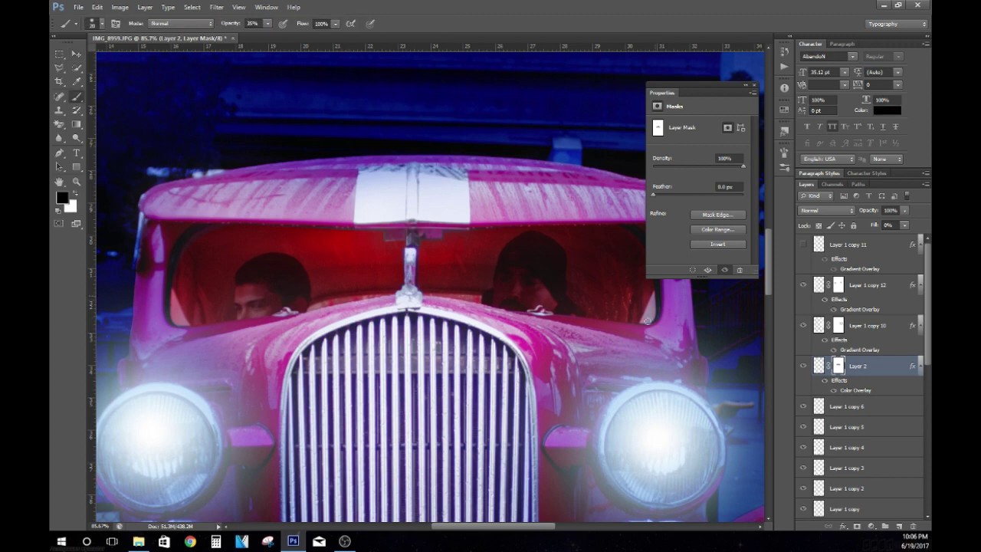
Zoom out to fit the whole photo and select Layer 1 copy 11.
key(v)
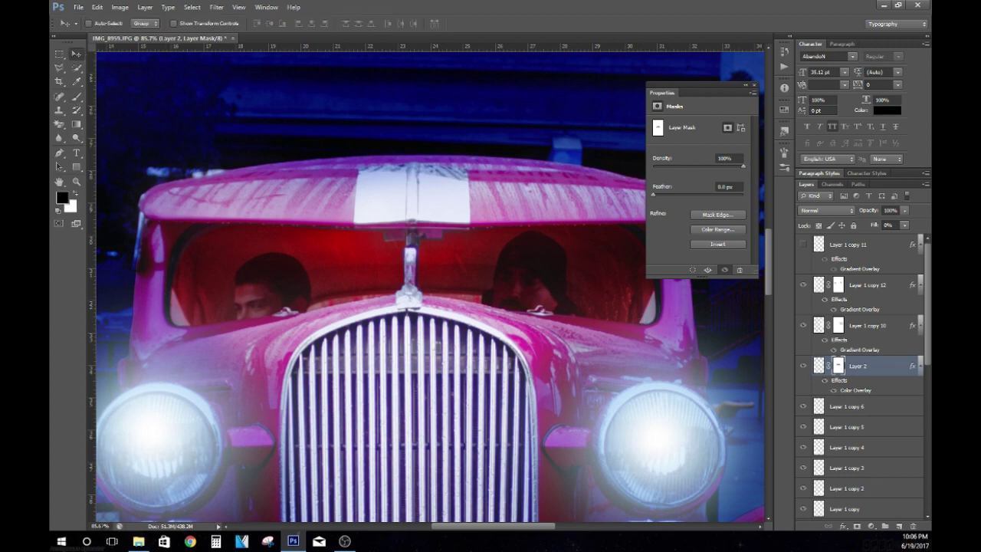
click(100, 525)
key(shift+Down)
key(shift+Down)
key(shift+Down)
key(shift+Down)
key(shift+Down)
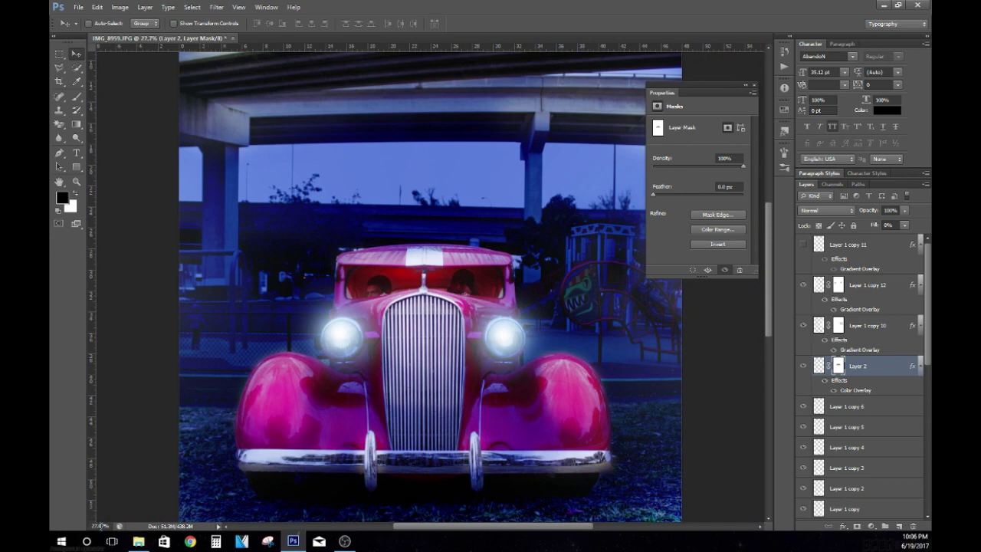
key(shift+Down)
key(shift+Down)
key(Up)
key(Up)
key(Up)
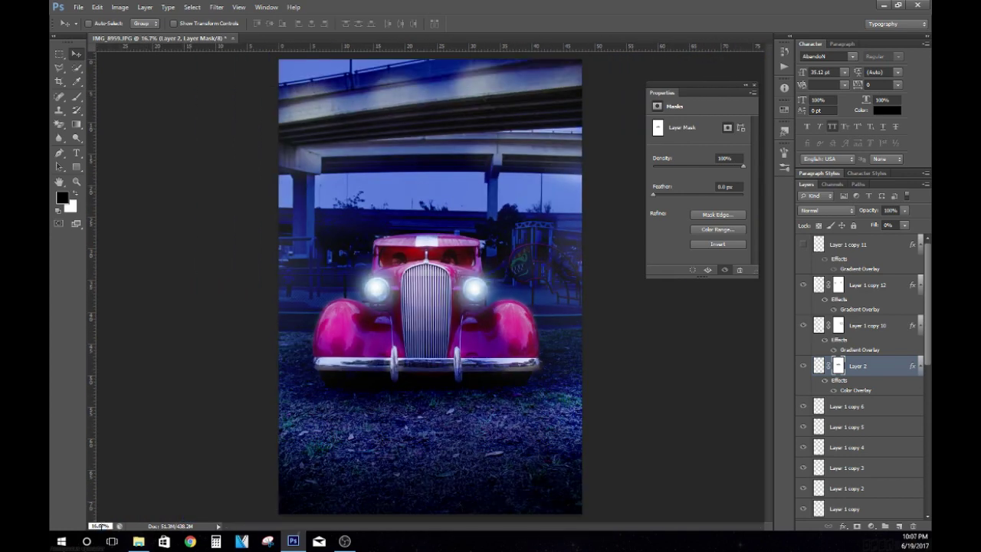
click(893, 244)
Add a Curves adjustment layer with lifted highlights and deepened shadows.
click(145, 7)
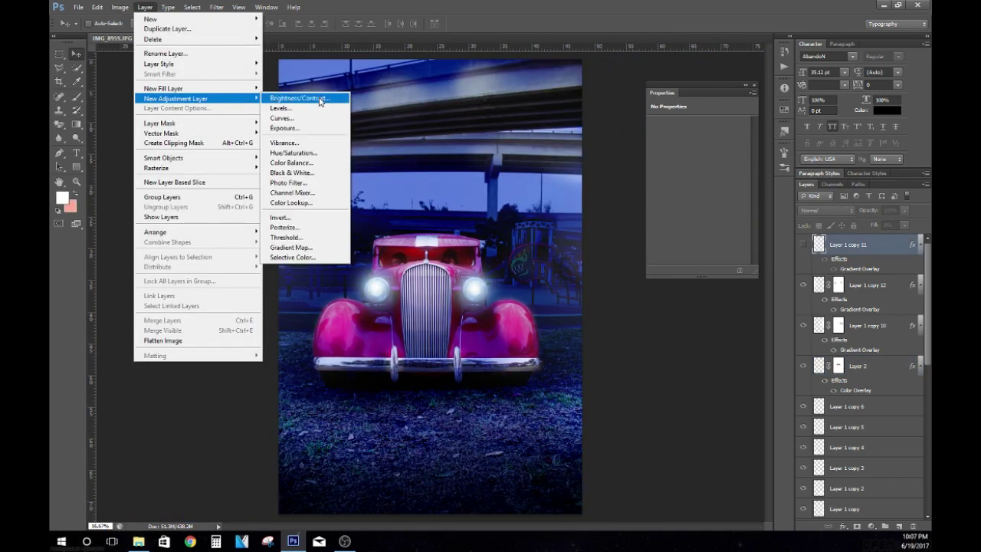
click(281, 118)
key(Return)
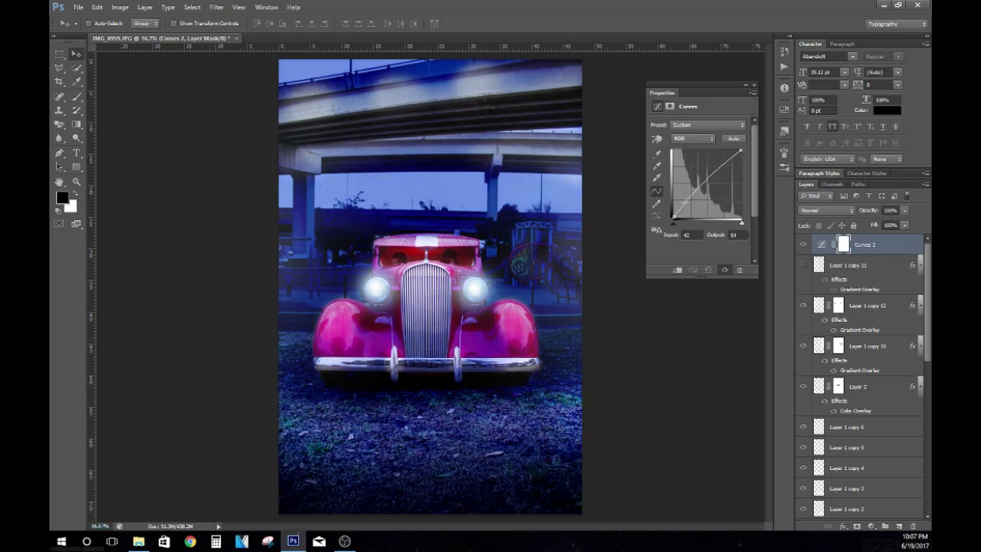
mouse_move(705, 200)
mouse_down()
mouse_move(699, 177)
mouse_move(704, 186)
mouse_move(721, 167)
mouse_up()
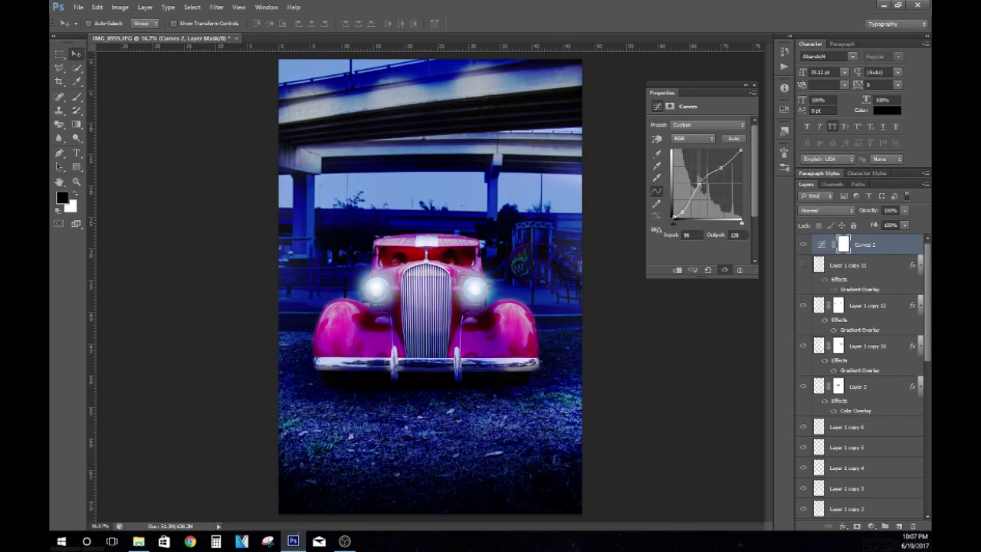
drag(673, 219, 674, 220)
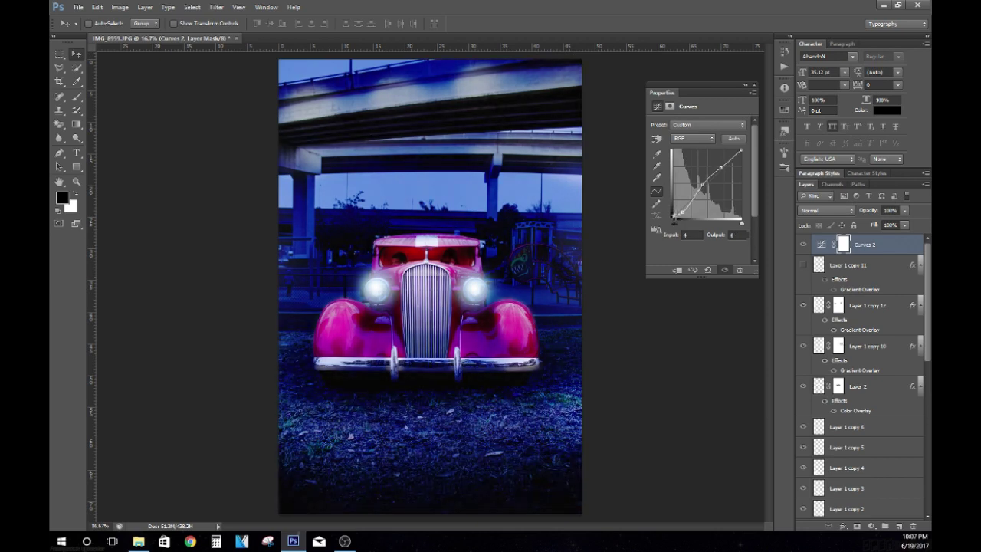
click(741, 151)
Set the zoom to 14.7%, move Background copy 2 to the top and hide it.
text(14.7)
key(Return)
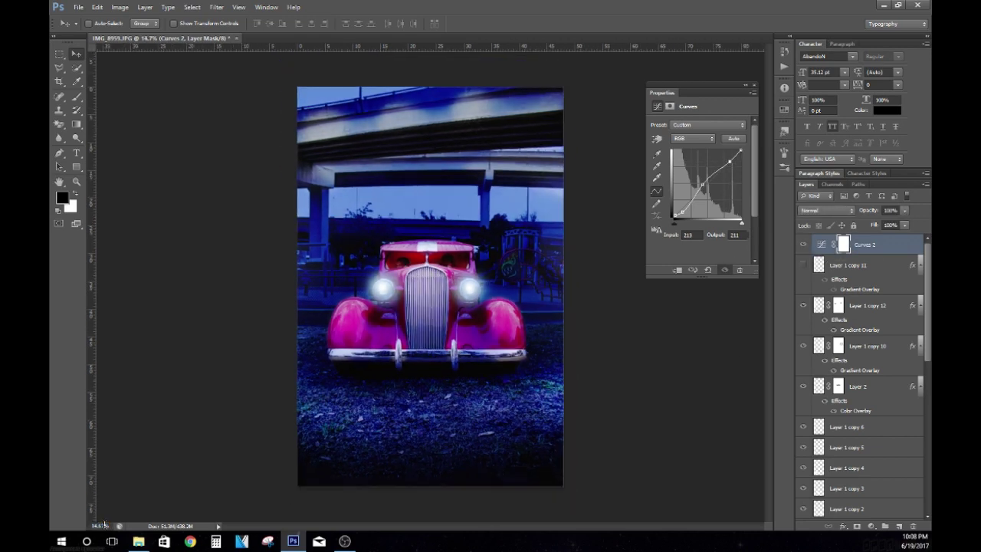
scroll(858, 383, down, 5)
mouse_move(850, 509)
mouse_down()
mouse_move(883, 299)
mouse_move(858, 243)
mouse_up()
click(803, 245)
click(803, 244)
click(803, 244)
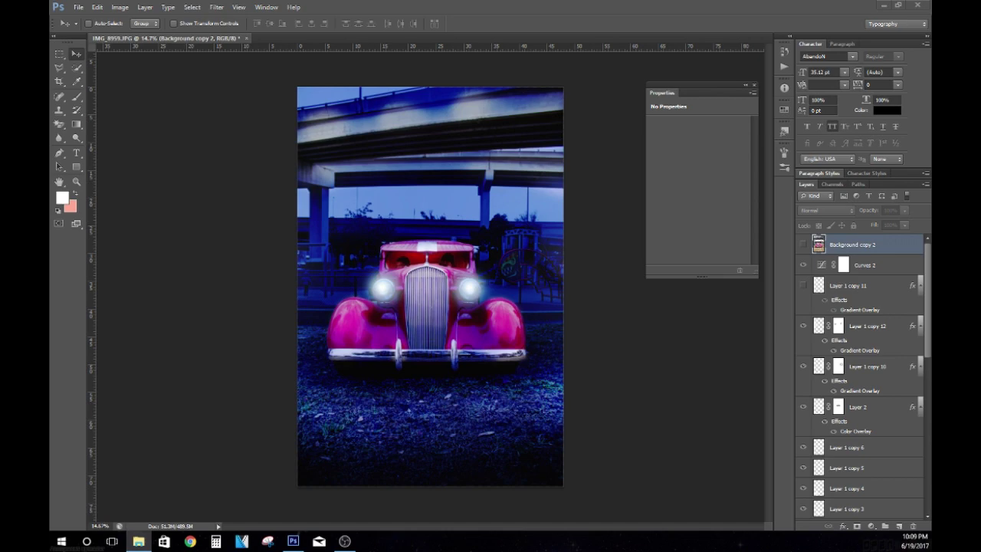
click(190, 541)
click(190, 541)
Place smoke-png-532 into the photo, enlarged and positioned at the lower right.
drag(276, 252, 276, 253)
drag(398, 295, 527, 420)
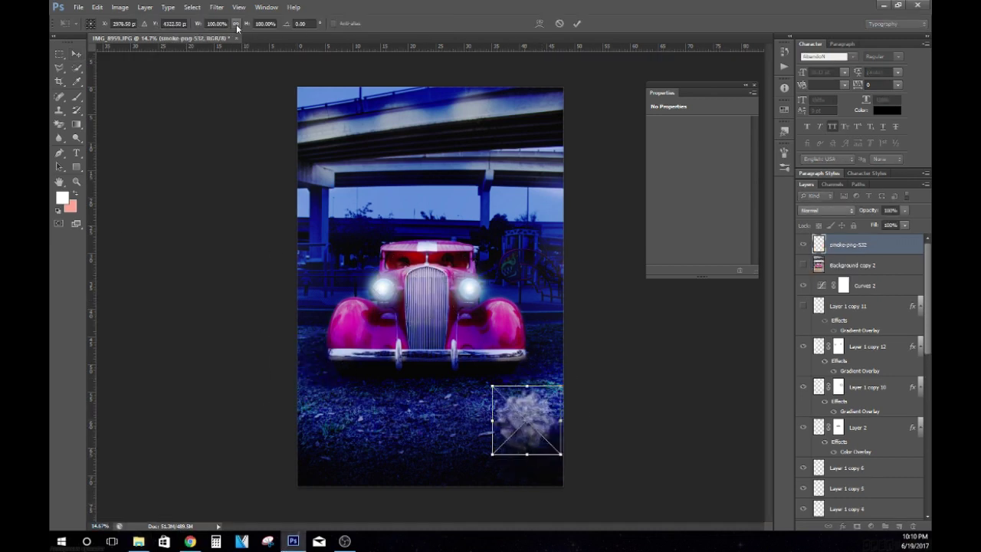
drag(237, 27, 498, 53)
click(576, 24)
Blend the smoke layer in Soft Light, move it over the car, and add a layer mask.
click(824, 210)
scroll(826, 211, down, 5)
scroll(826, 211, down, 4)
scroll(827, 214, down, 4)
scroll(828, 214, up, 1)
mouse_move(524, 292)
mouse_down()
mouse_move(524, 411)
mouse_move(459, 431)
mouse_up()
drag(482, 393, 368, 377)
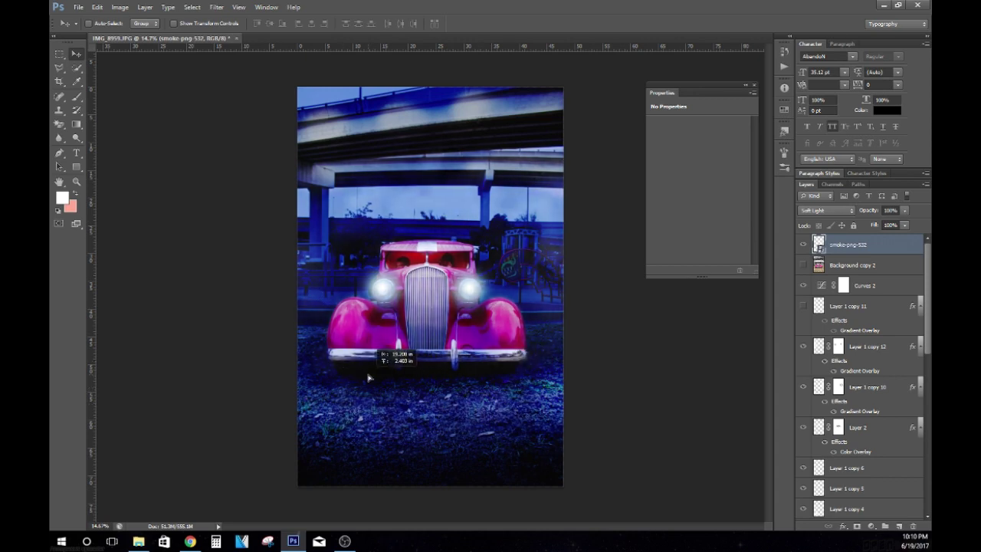
click(870, 526)
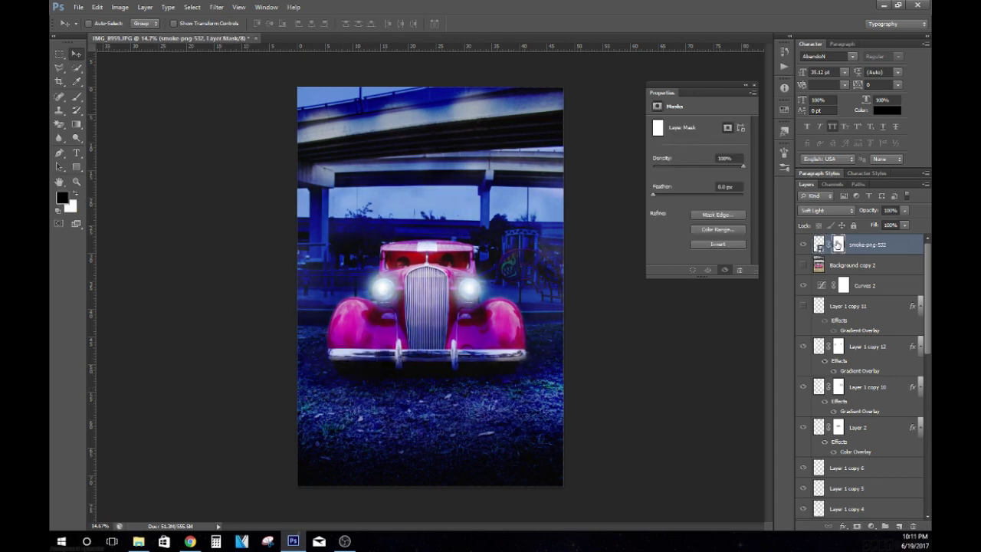
Paint black with a soft brush on the smoke mask to clear haze from the car body.
click(77, 96)
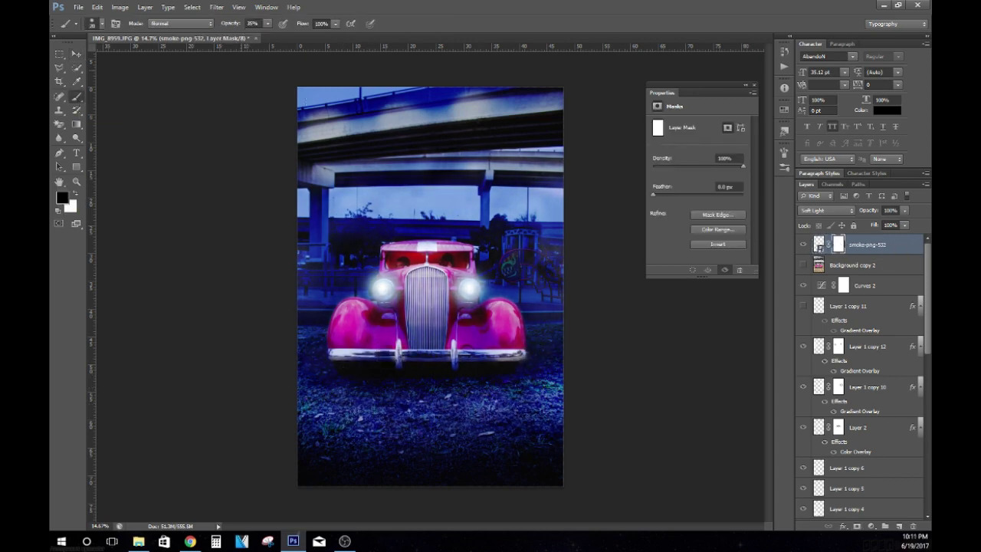
click(101, 24)
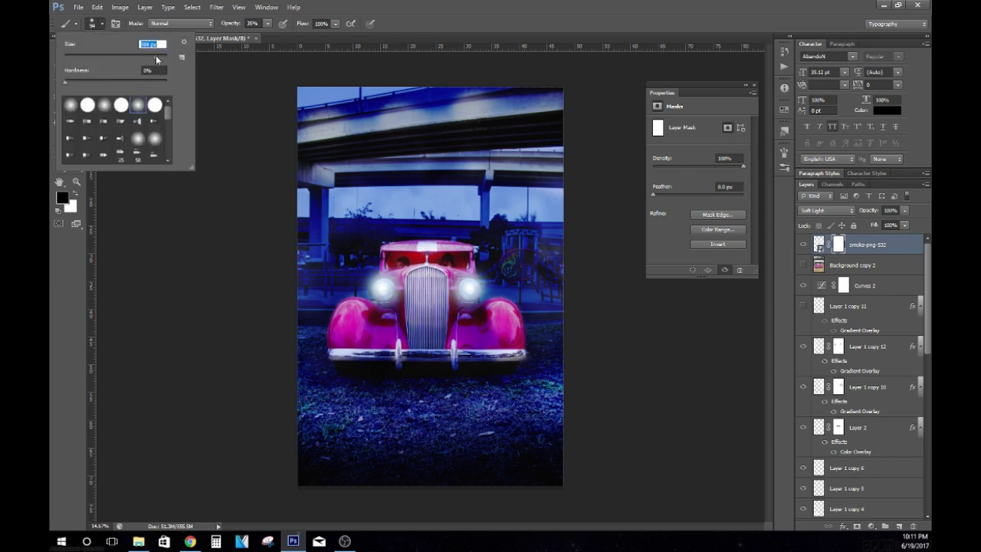
key(Return)
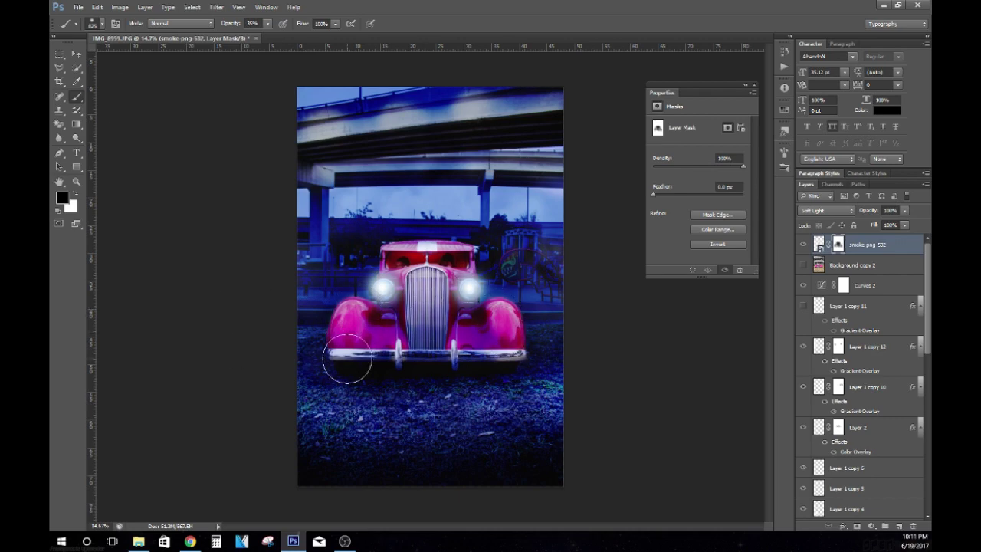
click(76, 55)
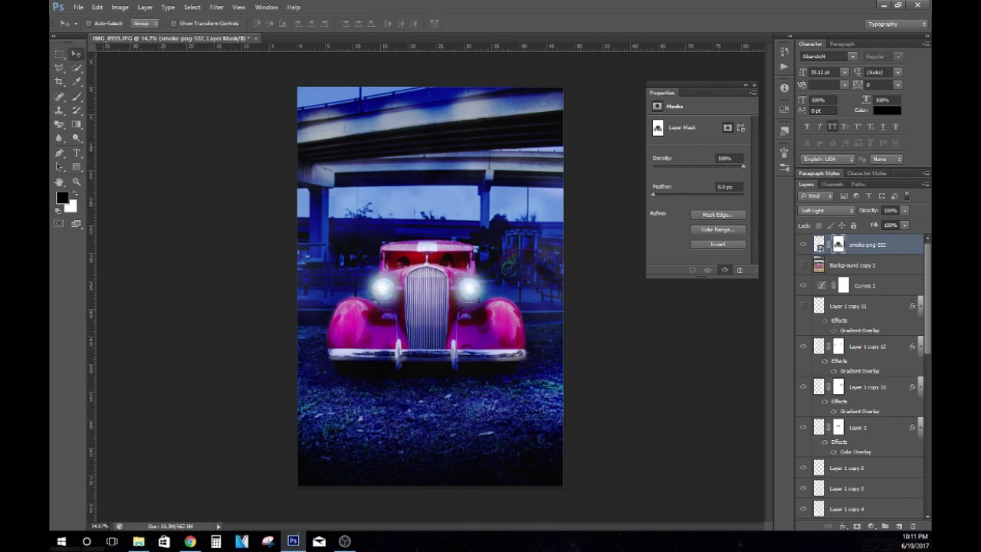
scroll(448, 361, up, 3)
scroll(448, 360, up, 1)
scroll(876, 394, down, 5)
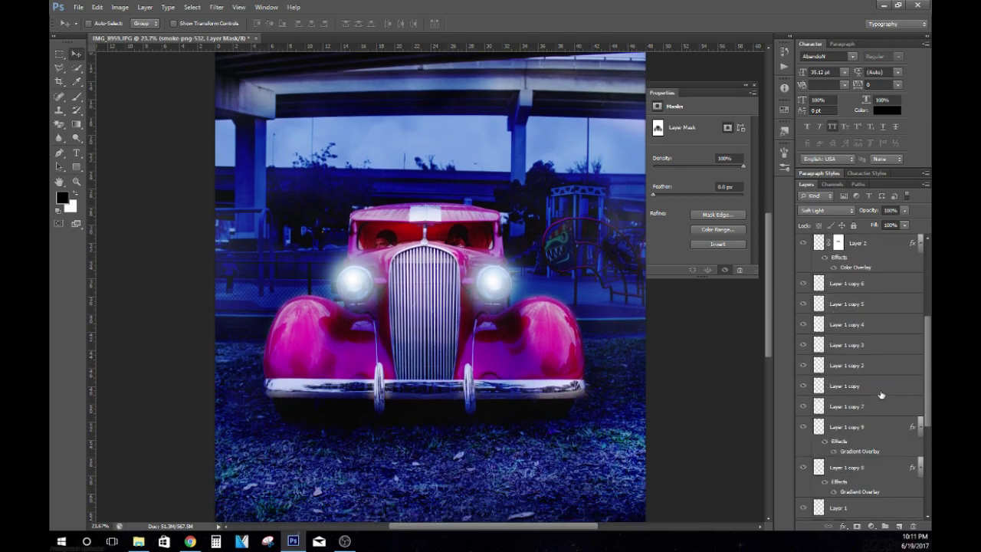
Duplicate the Rectangle 1 copy layer, delete it again, and add a new empty layer.
scroll(876, 393, down, 5)
double_click(803, 384)
click(900, 393)
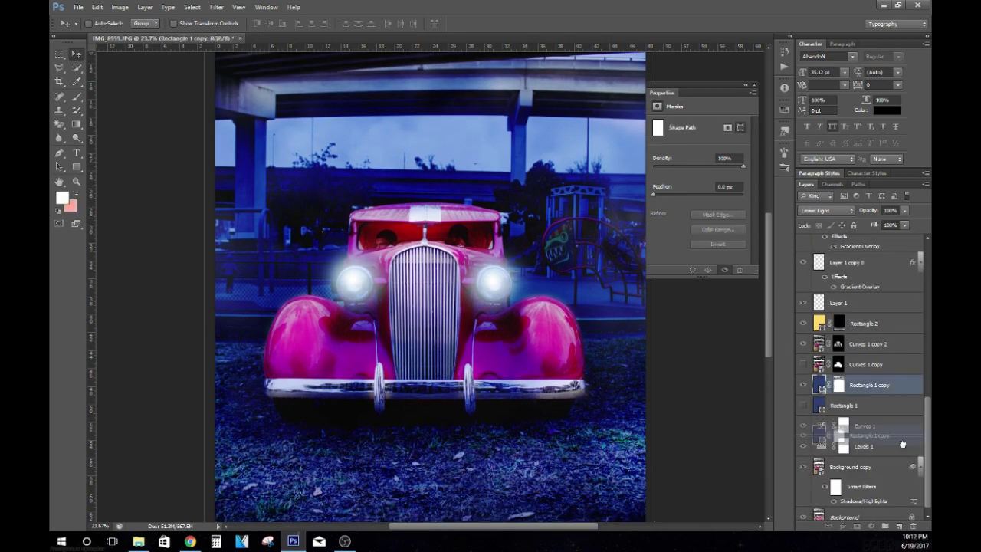
key(ctrl+j)
click(803, 398)
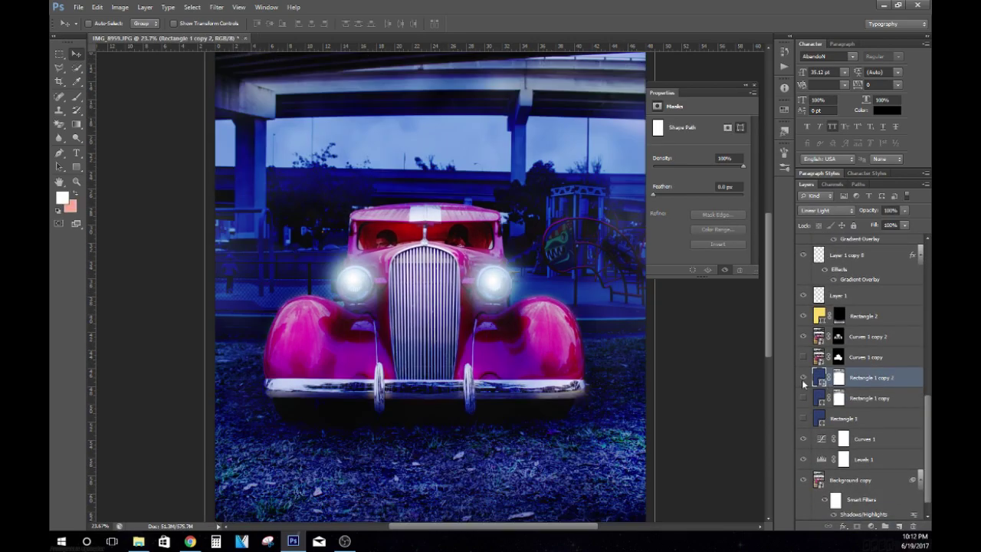
click(901, 403)
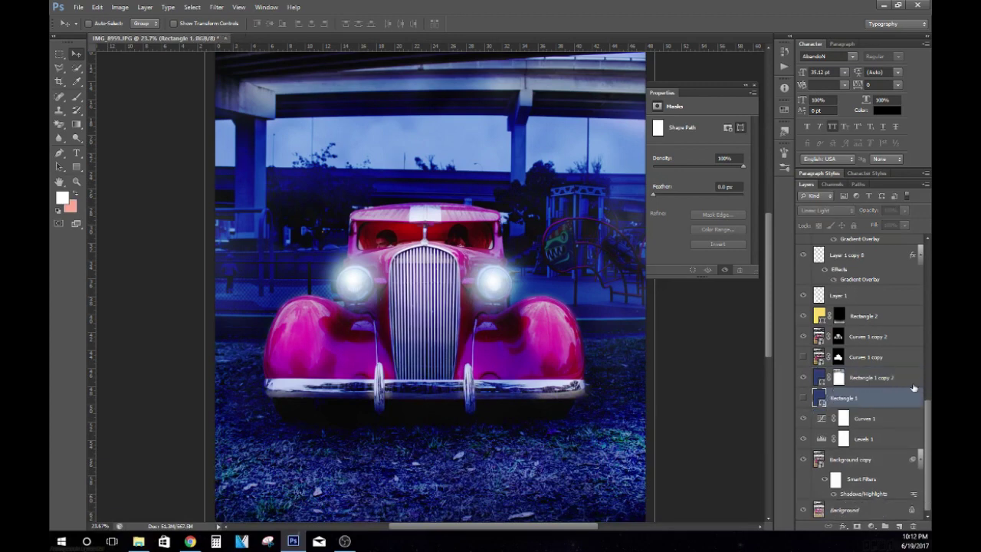
key(Delete)
key(ctrl+shift+alt+n)
Add a Hue/Saturation adjustment layer with Blues saturation lowered to -100.
click(145, 7)
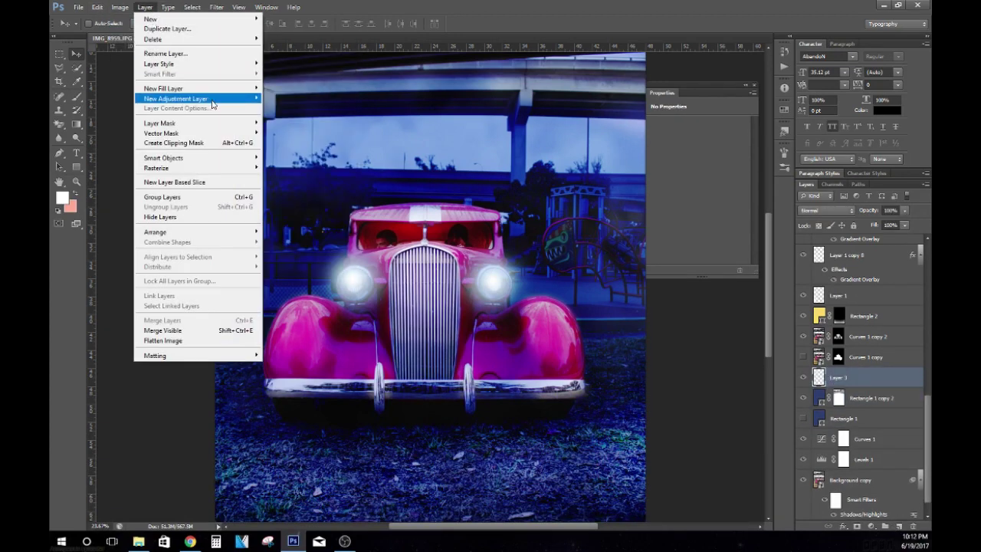
click(291, 148)
click(582, 161)
click(692, 138)
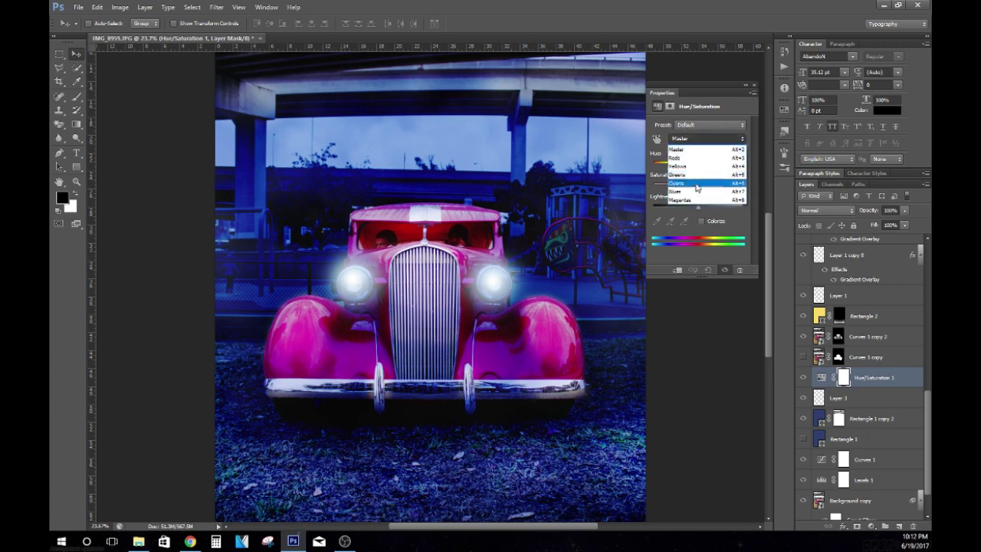
click(677, 192)
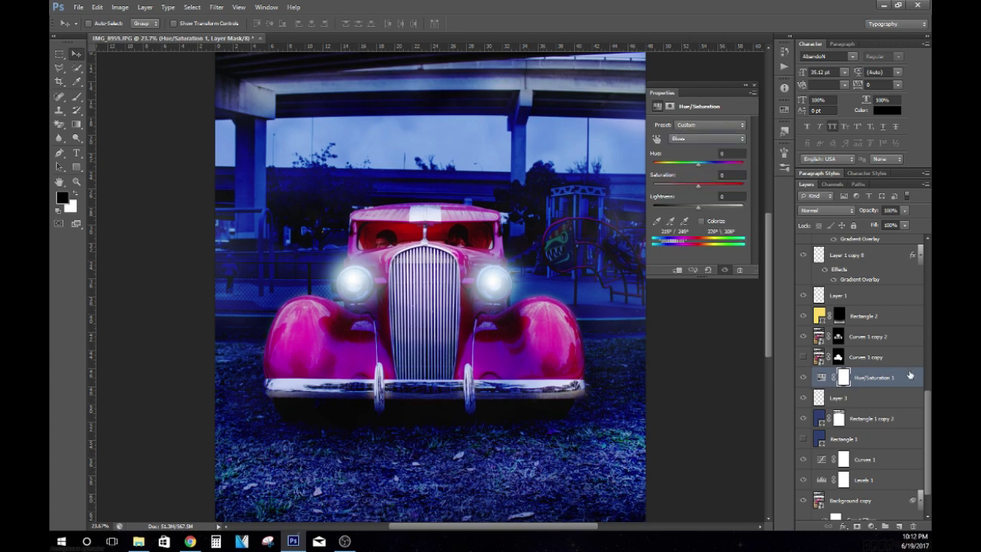
drag(697, 185, 695, 186)
drag(697, 215, 654, 213)
Toggle Hue/Saturation 1 off and on to compare, then target its mask.
drag(107, 526, 104, 525)
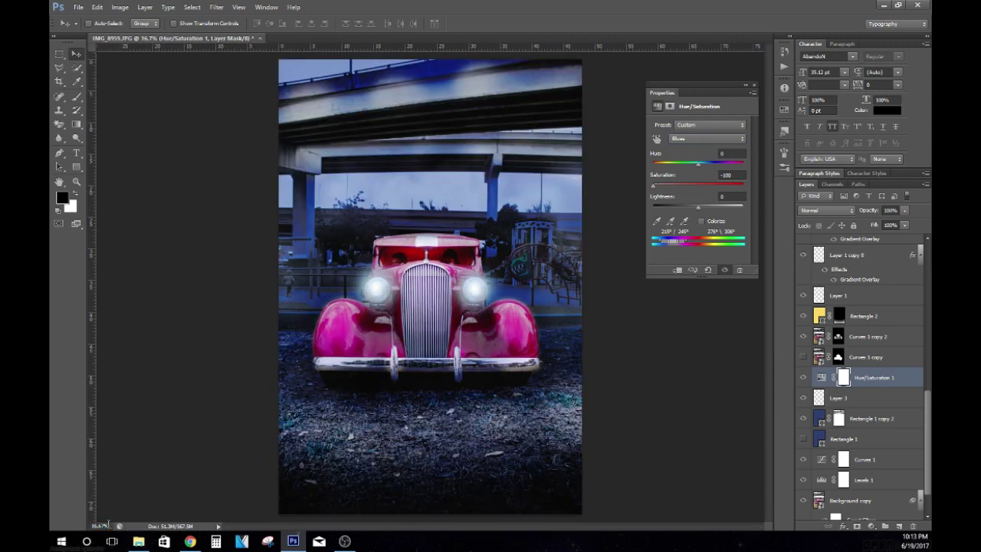
click(802, 380)
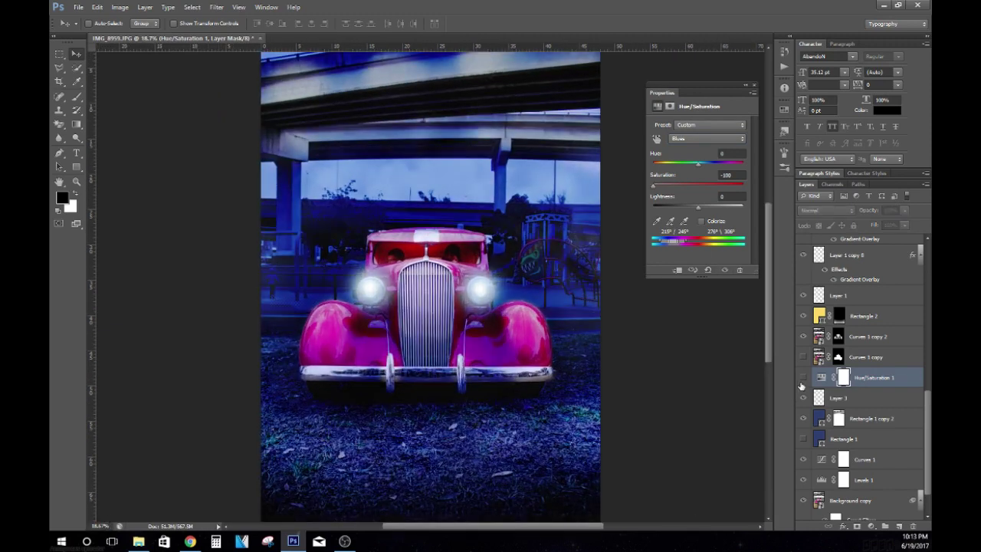
click(802, 377)
click(843, 377)
Brush the Hue/Saturation 1 mask over the overpass, then set brush opacity to 30%.
key(b)
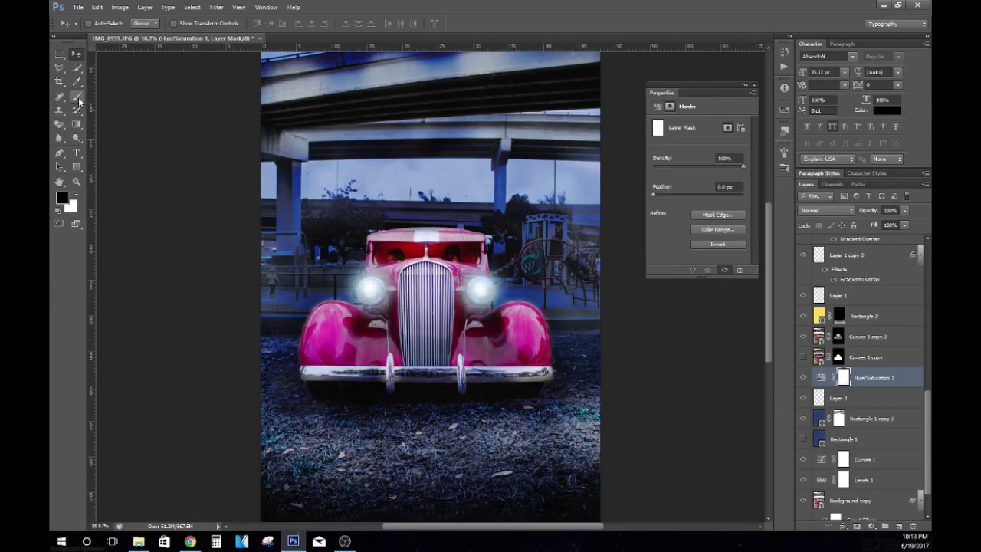
scroll(519, 193, up, 2)
key(0)
mouse_move(291, 107)
mouse_down()
mouse_move(509, 157)
mouse_move(483, 207)
mouse_move(287, 280)
mouse_move(536, 278)
mouse_move(545, 324)
mouse_up()
scroll(398, 303, down, 5)
scroll(114, 237, down, 1)
scroll(119, 241, up, 2)
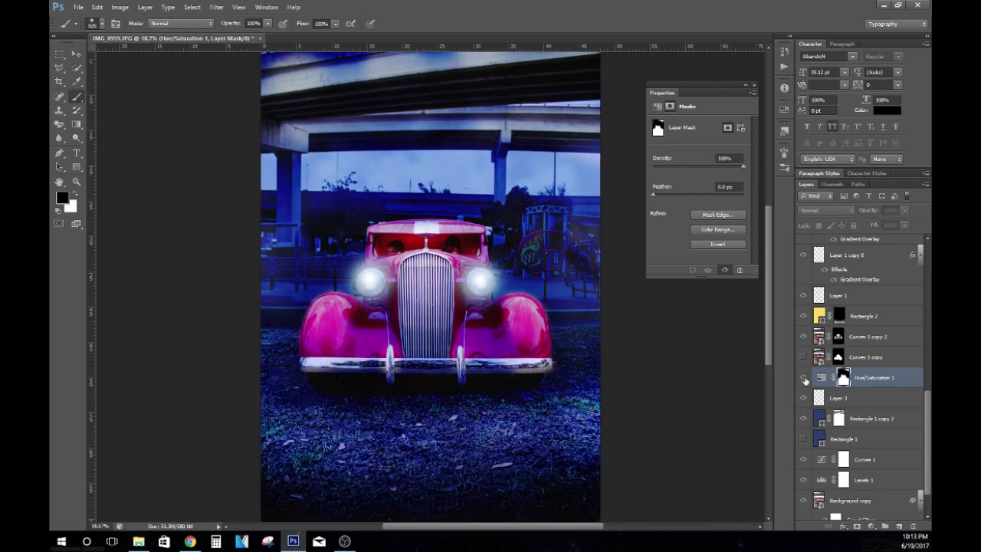
click(268, 24)
click(257, 16)
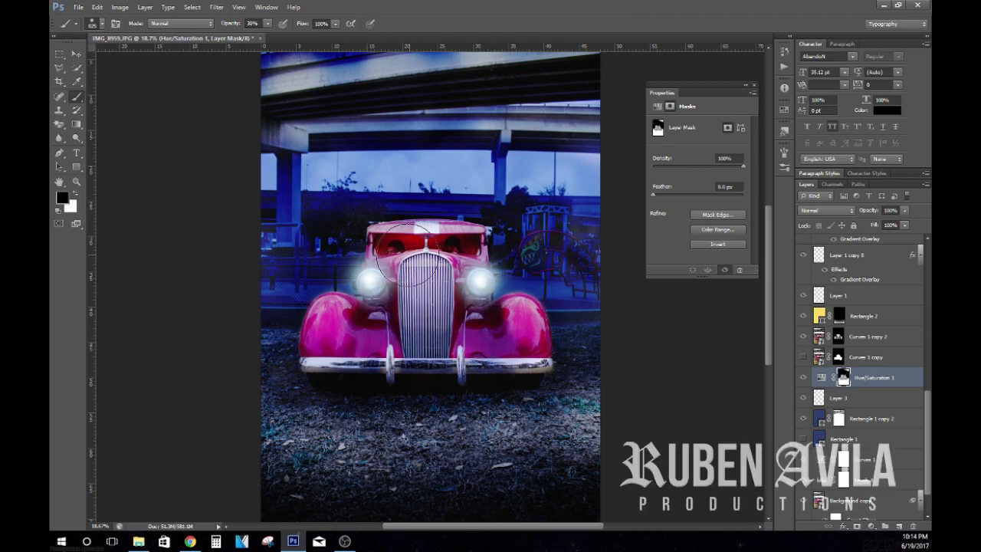
Zoom to 16.7% and commit the credit text's new size and position.
key(v)
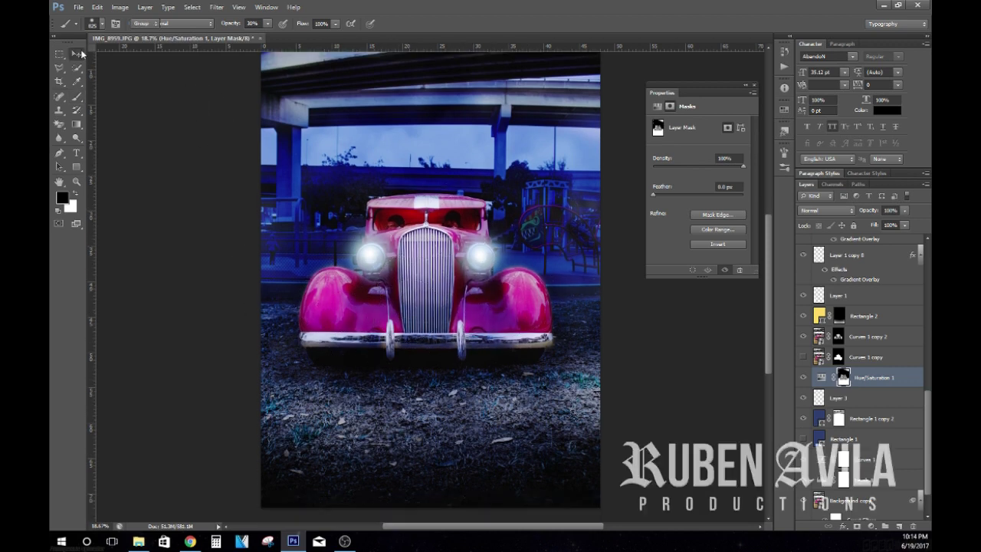
click(99, 526)
text(16.7)
key(Return)
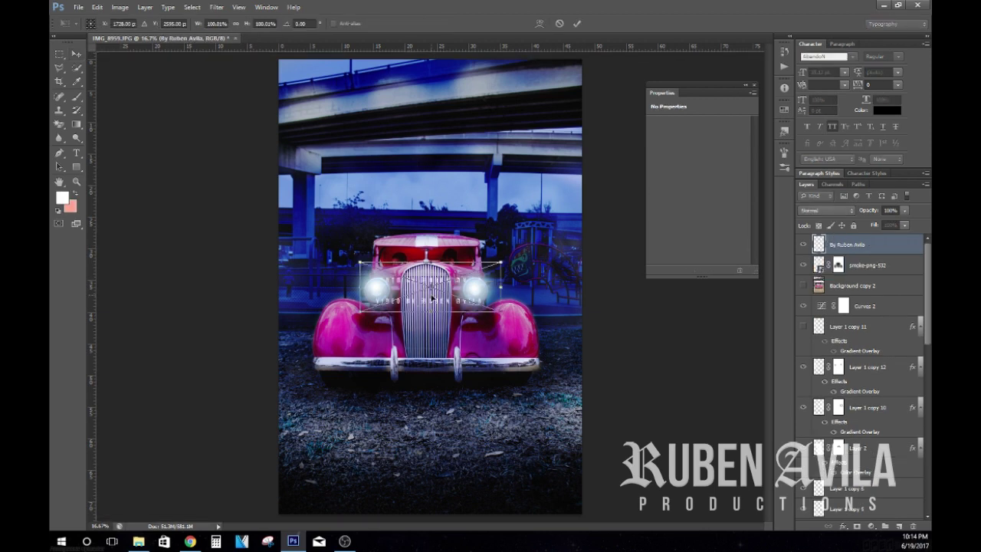
click(577, 24)
Marquee the area around the credit text and mask the credit layer to it.
mouse_move(368, 90)
mouse_down()
mouse_move(474, 104)
mouse_move(419, 499)
mouse_up()
click(857, 526)
key(v)
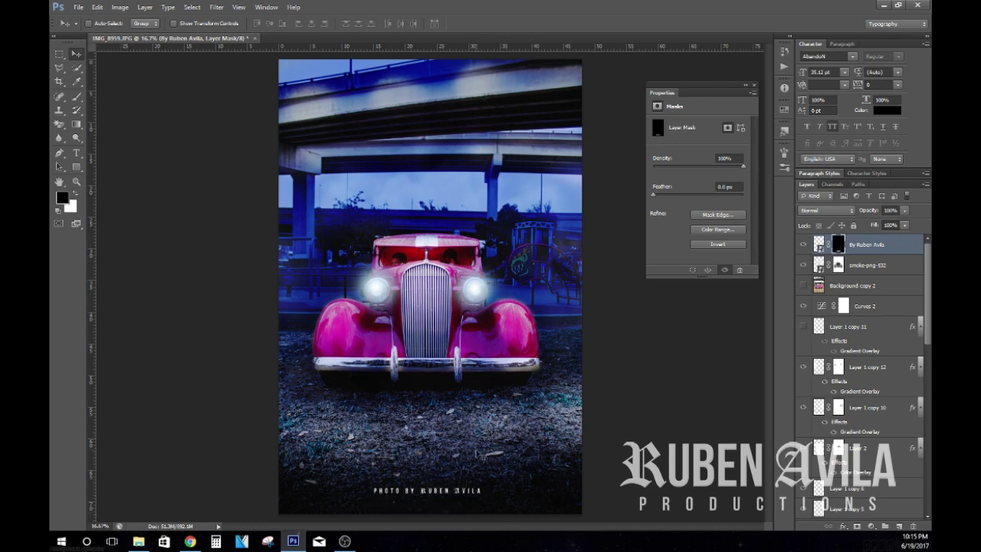
ctrl+click(819, 286)
scroll(881, 344, down, 1)
scroll(929, 282, up, 1)
Save the document as IMG_8959.psd in Photoshop PSD format.
click(191, 7)
click(203, 29)
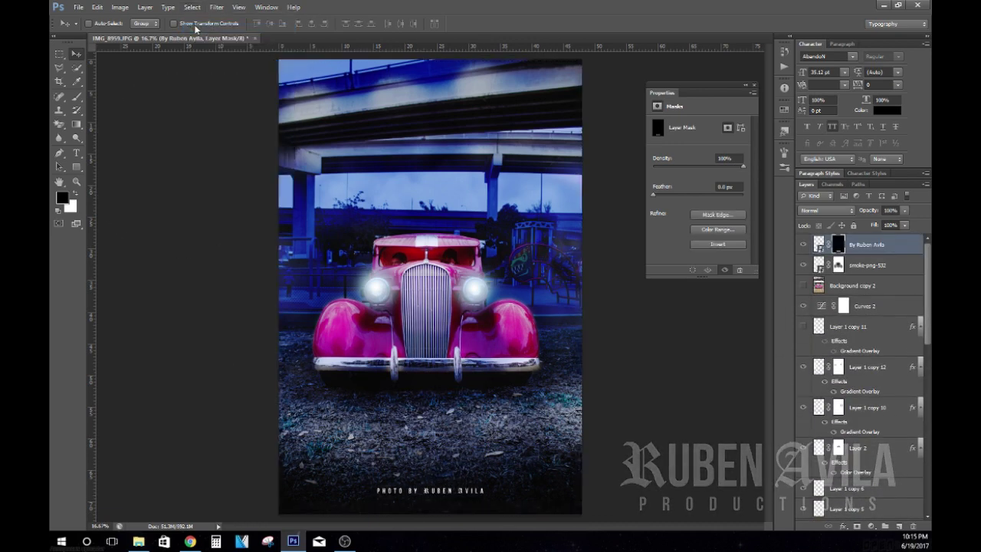
click(78, 7)
click(92, 133)
click(370, 184)
double_click(427, 164)
click(621, 259)
click(610, 168)
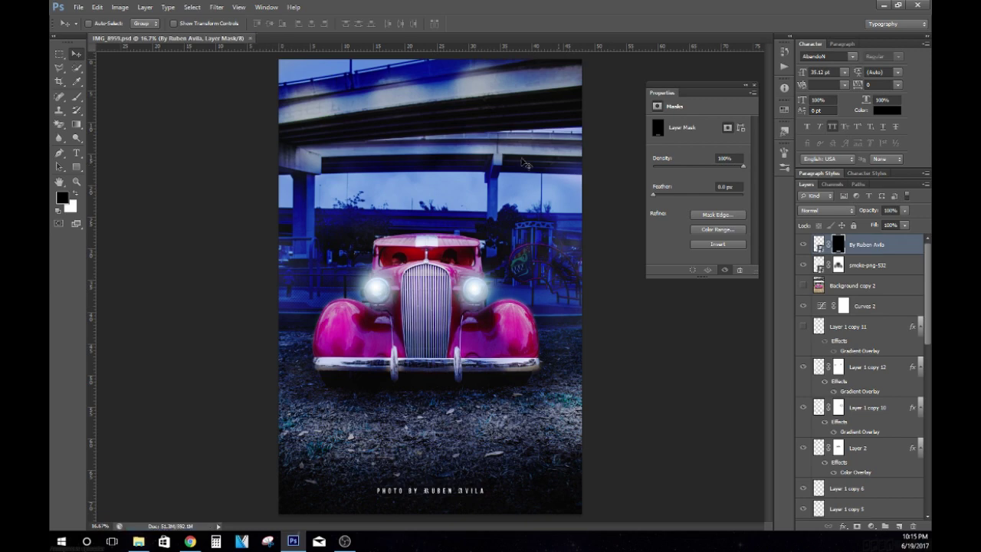
scroll(448, 263, up, 3)
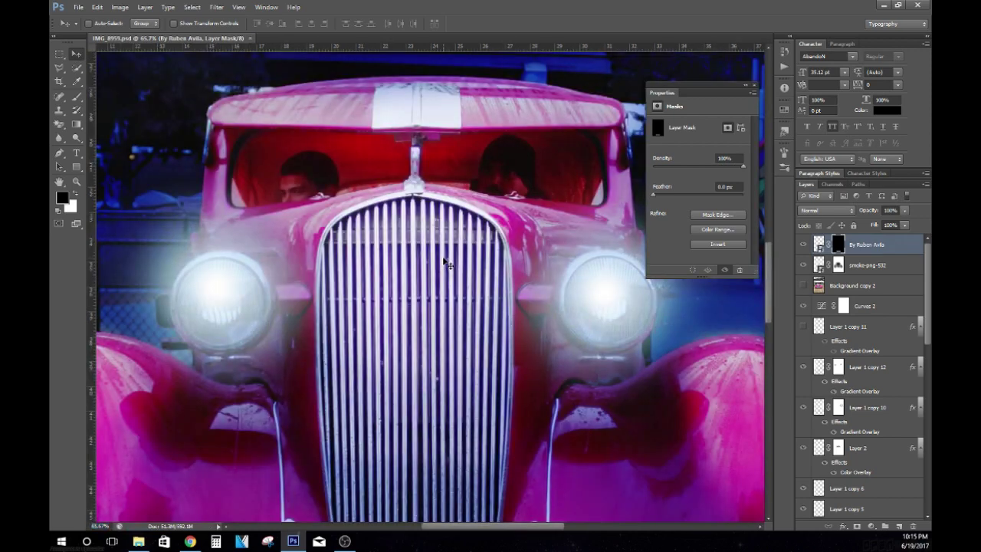
Pick the car's layer from the canvas, then target Layer 2's mask.
scroll(414, 253, up, 1)
scroll(383, 241, up, 1)
right_click(590, 211)
click(613, 219)
scroll(843, 368, down, 3)
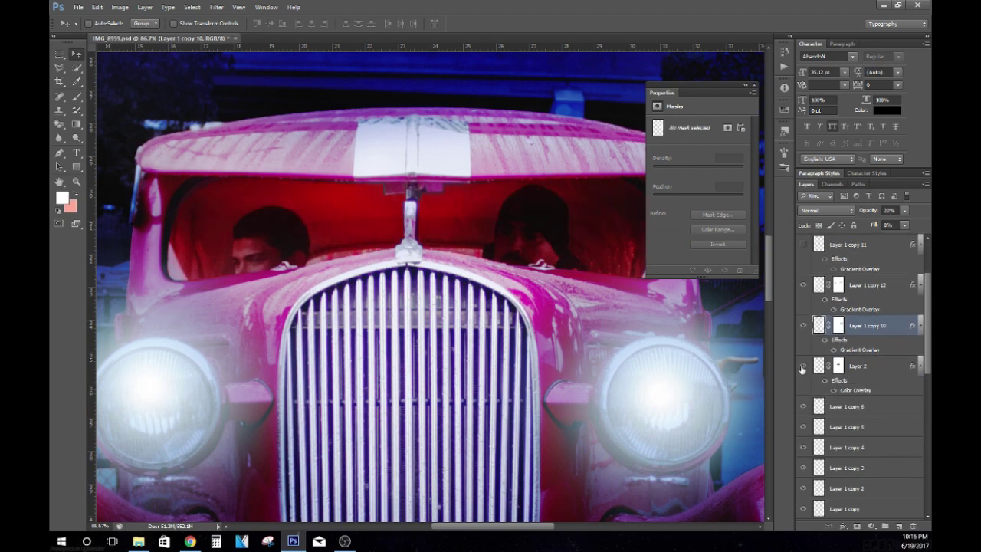
click(838, 367)
Set a soft round Brush at 63 px for painting Layer 2's mask.
click(77, 95)
click(92, 23)
click(92, 23)
click(92, 23)
text(63)
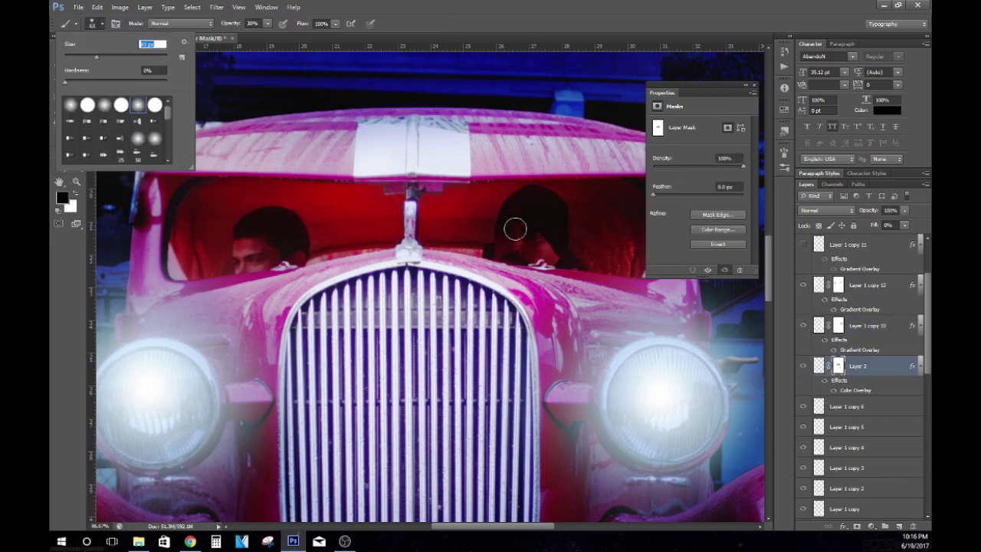
key(Return)
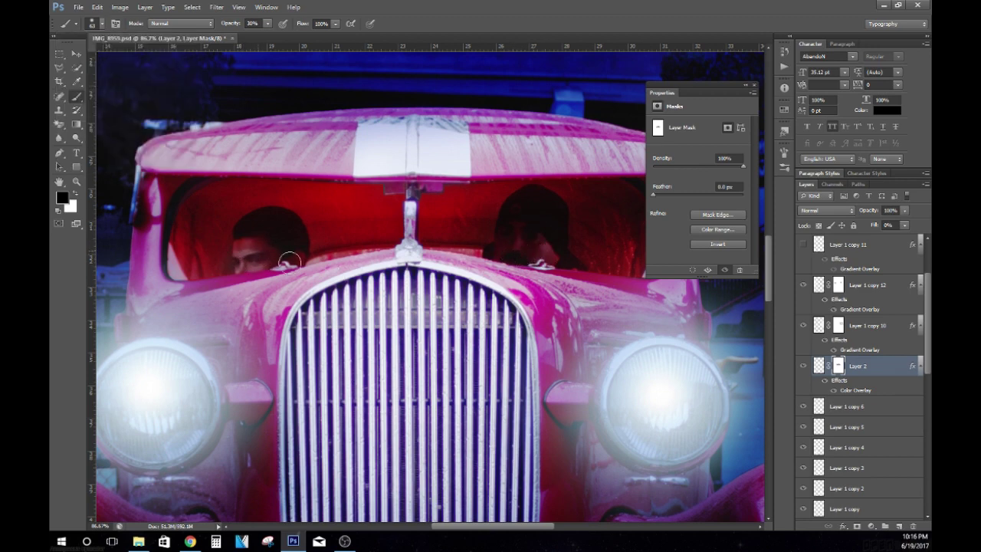
Return to the Move tool and list the layers under a spot on the car.
key(v)
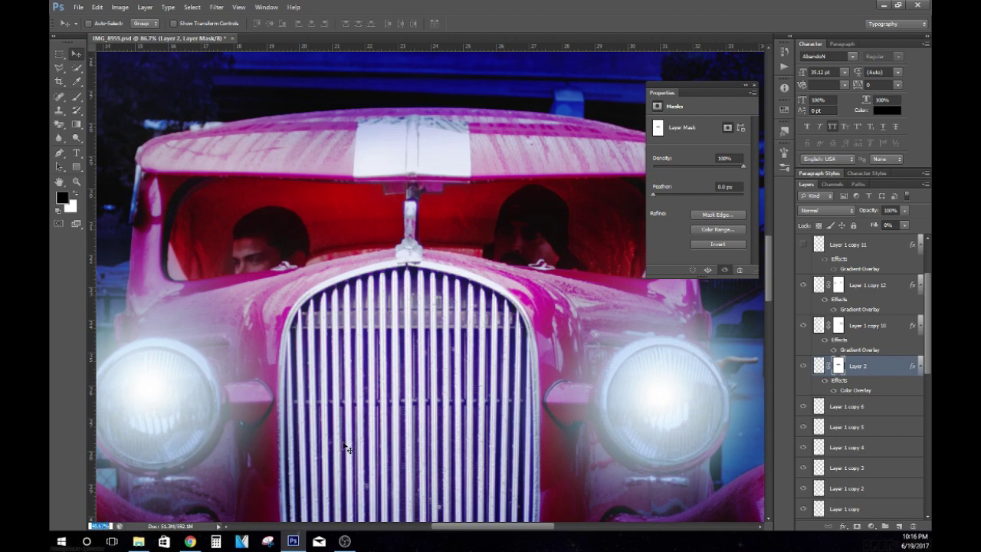
scroll(346, 448, down, 2)
scroll(346, 449, down, 1)
scroll(346, 448, down, 2)
right_click(388, 318)
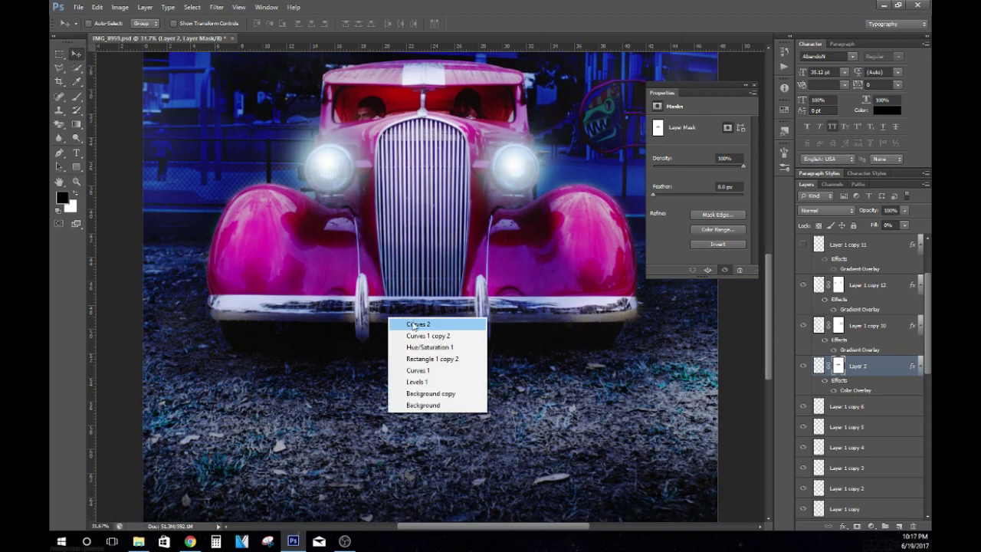
Select the Curves 1 copy 2 layer and zoom the view to 60.7%.
click(429, 358)
click(817, 367)
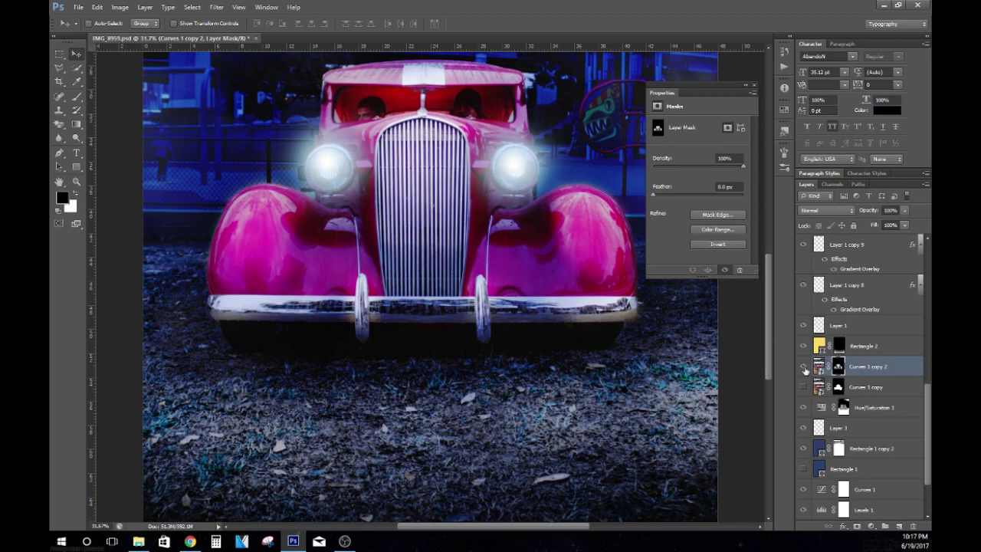
click(101, 525)
text(60.7)
key(Return)
Brush the Curves 1 copy 2 mask along the bumper's lower edge, then fit the poster on screen.
click(76, 99)
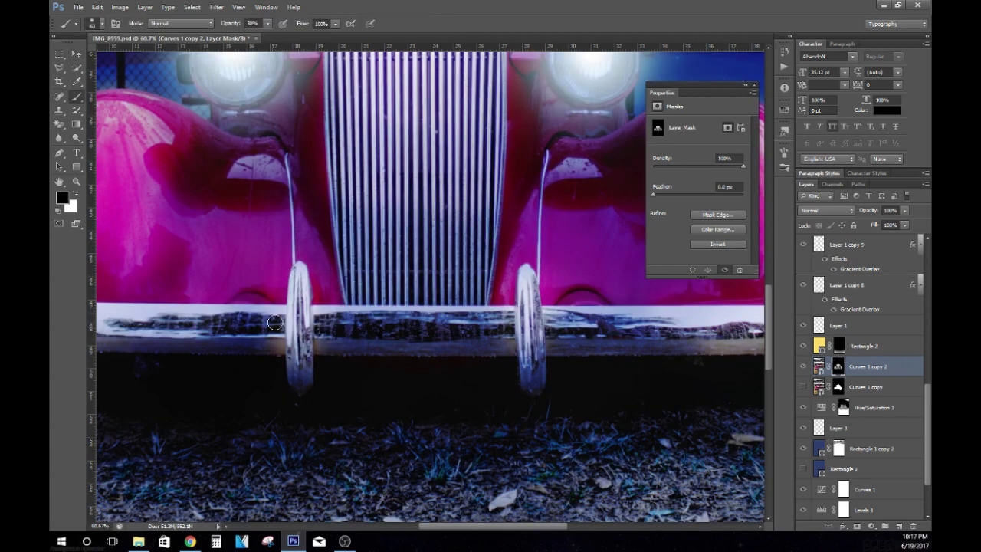
drag(505, 299, 506, 368)
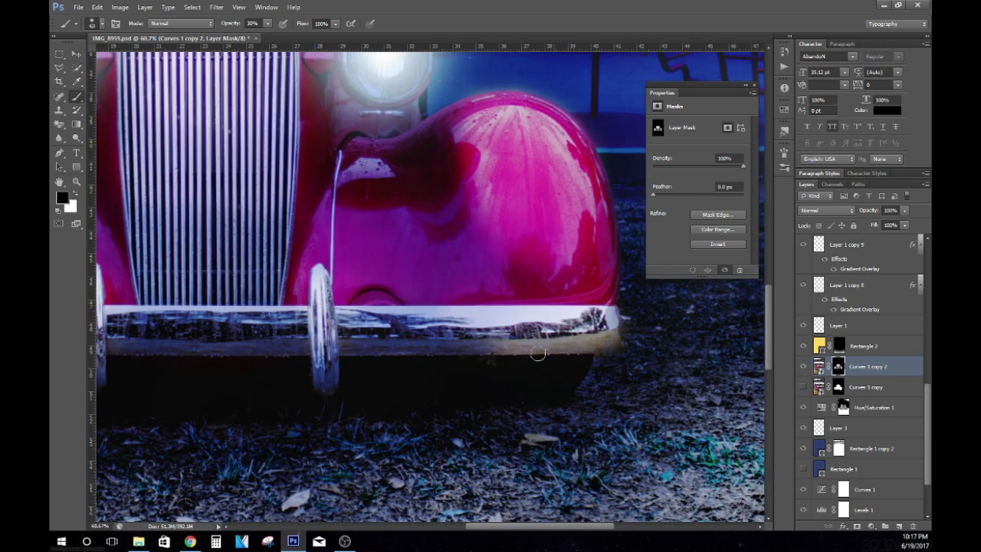
scroll(275, 337, right, 5)
drag(611, 313, 612, 414)
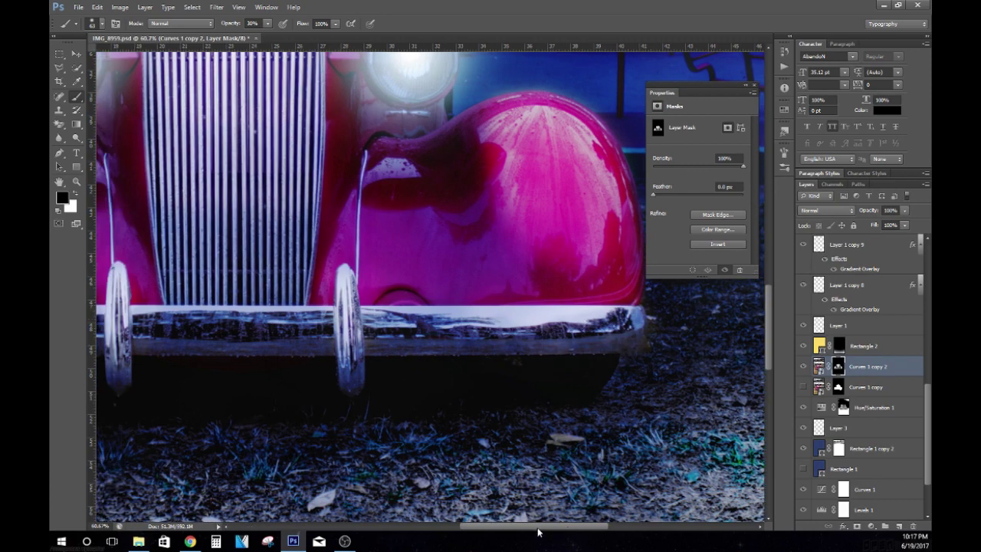
scroll(612, 414, left, 10)
mouse_move(197, 350)
mouse_down()
mouse_move(319, 354)
mouse_move(234, 338)
mouse_move(322, 337)
mouse_up()
key(v)
key(ctrl+0)
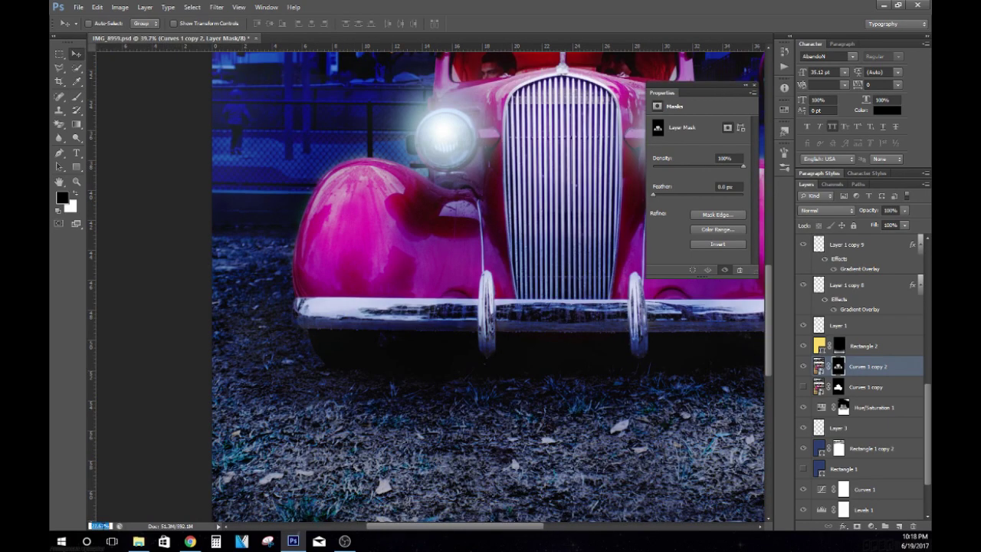
drag(99, 525, 103, 526)
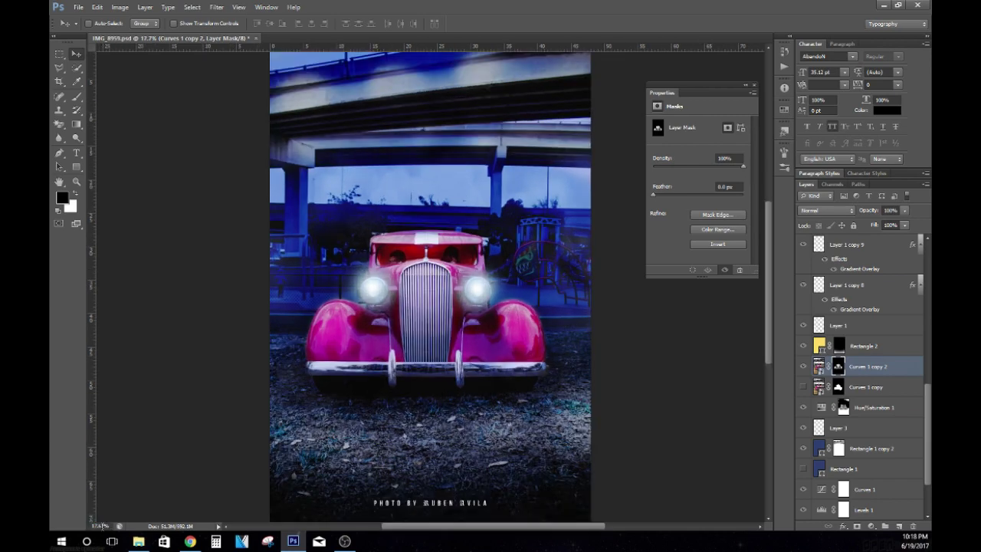
Save the latest changes to IMG_8959.psd with File > Save.
click(79, 7)
click(153, 143)
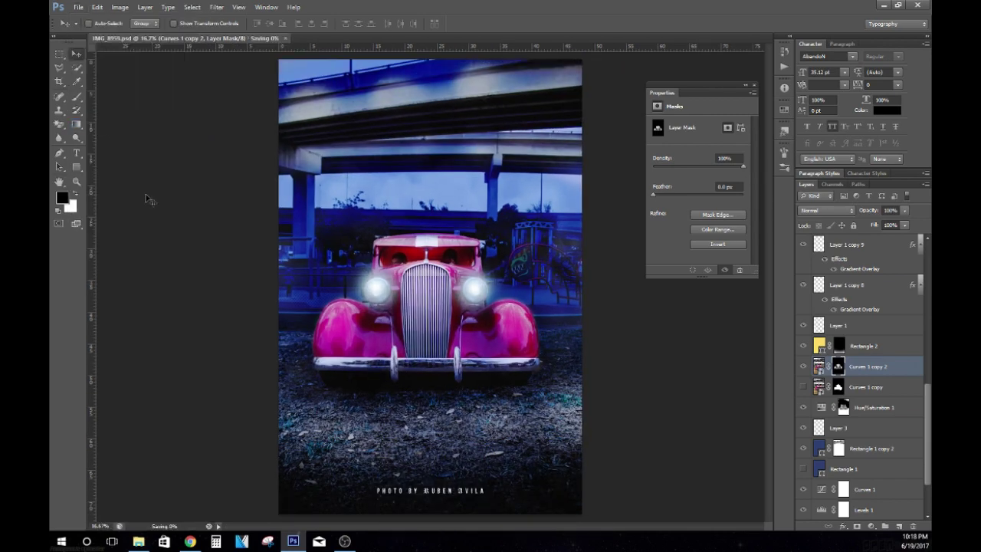